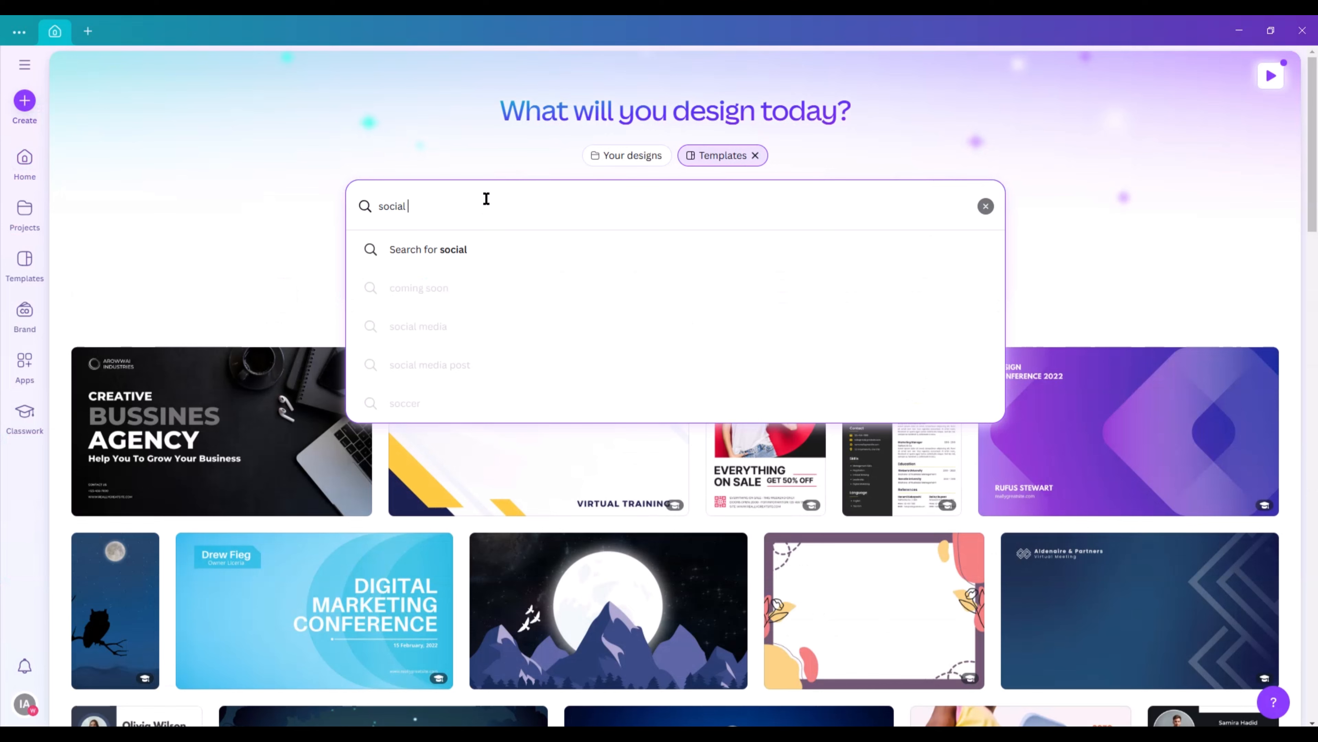
Search the templates for "social media post".
text(media )
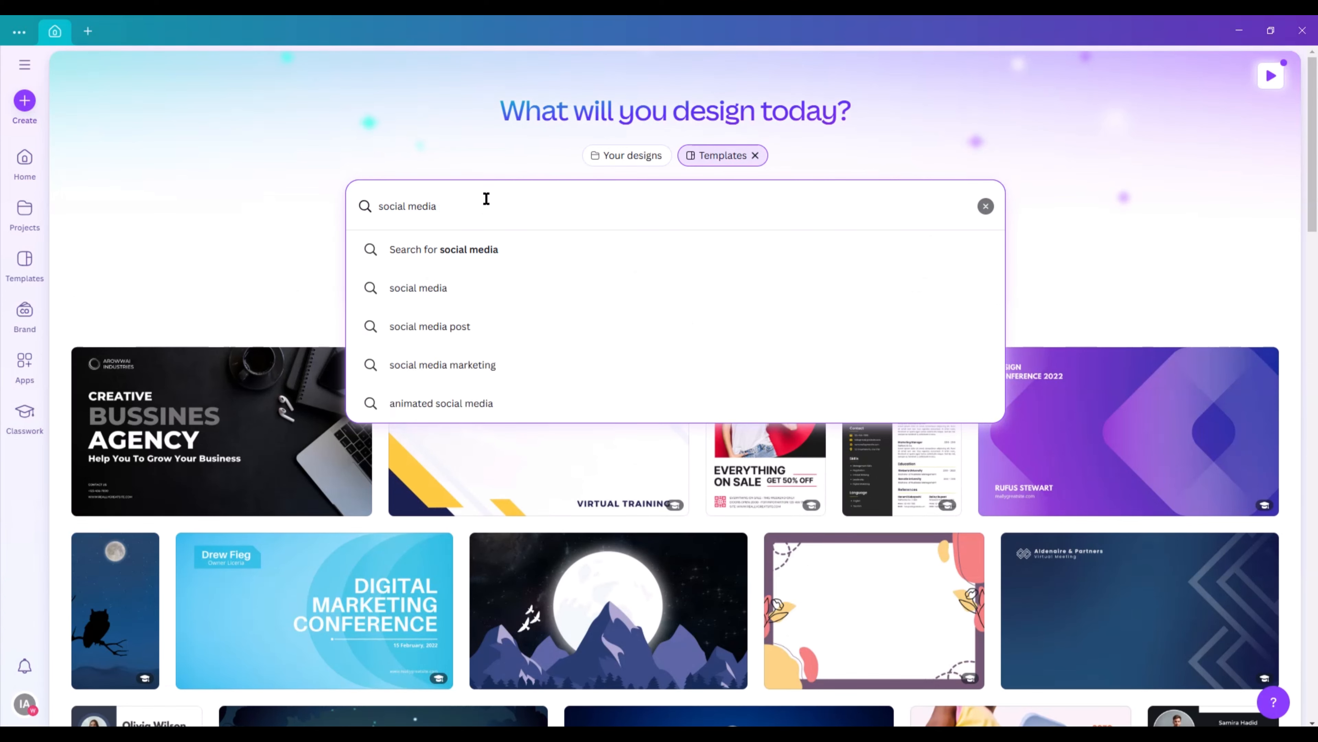
text(post)
key(Return)
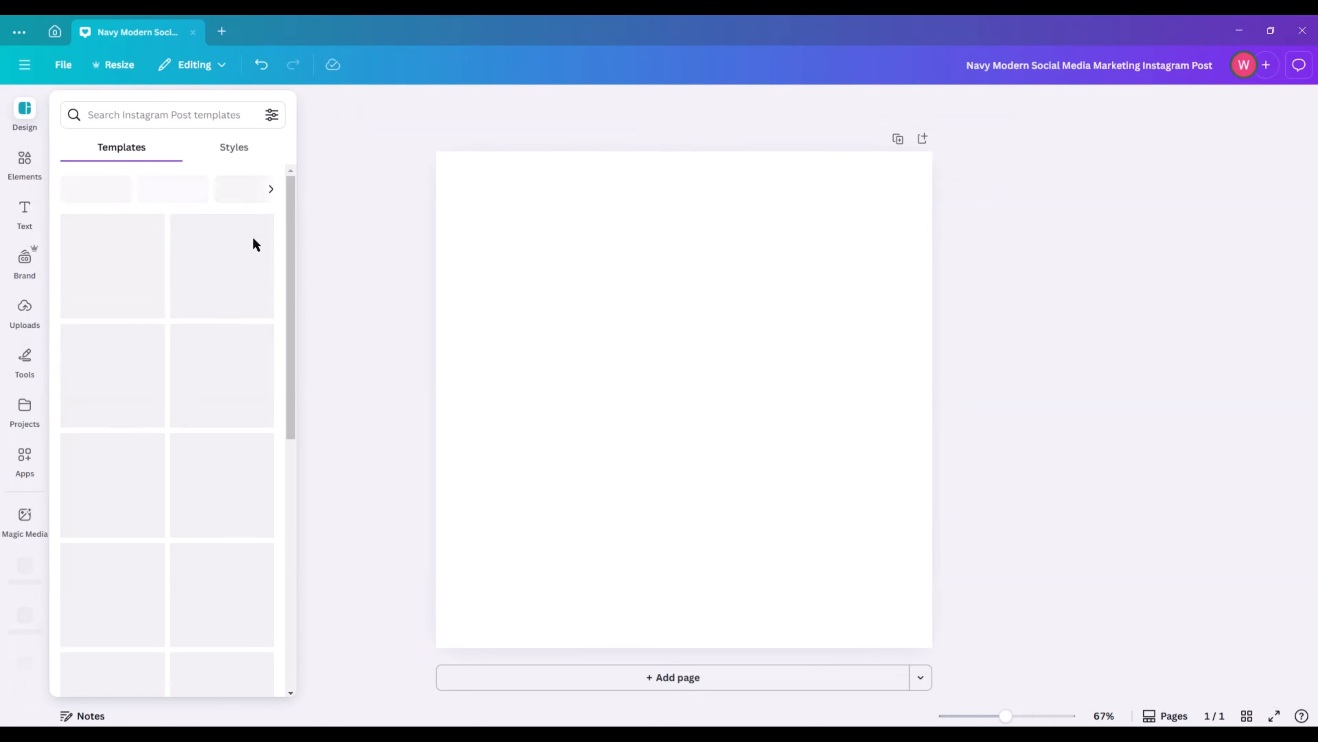
Add a rounded square to the blank page and stretch it into a wide green rectangle centred on the page.
click(17, 164)
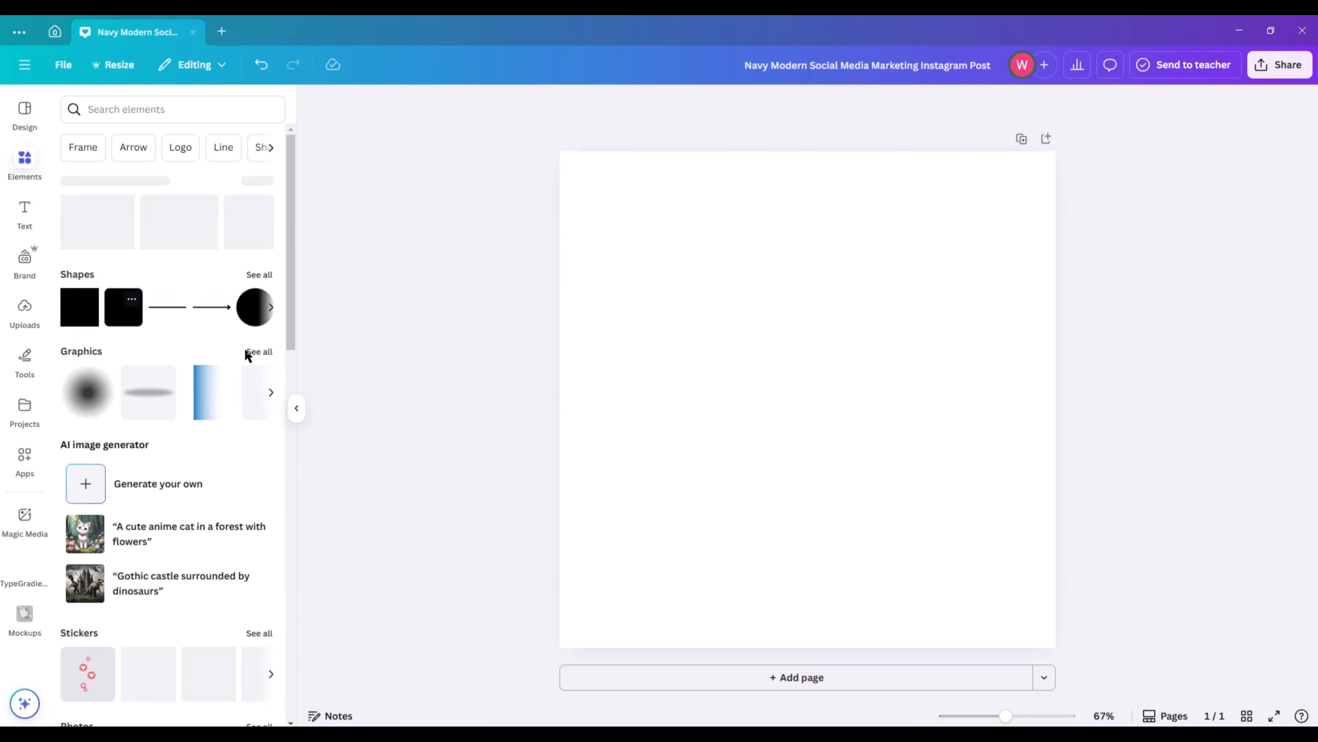
click(825, 404)
drag(825, 404, 816, 333)
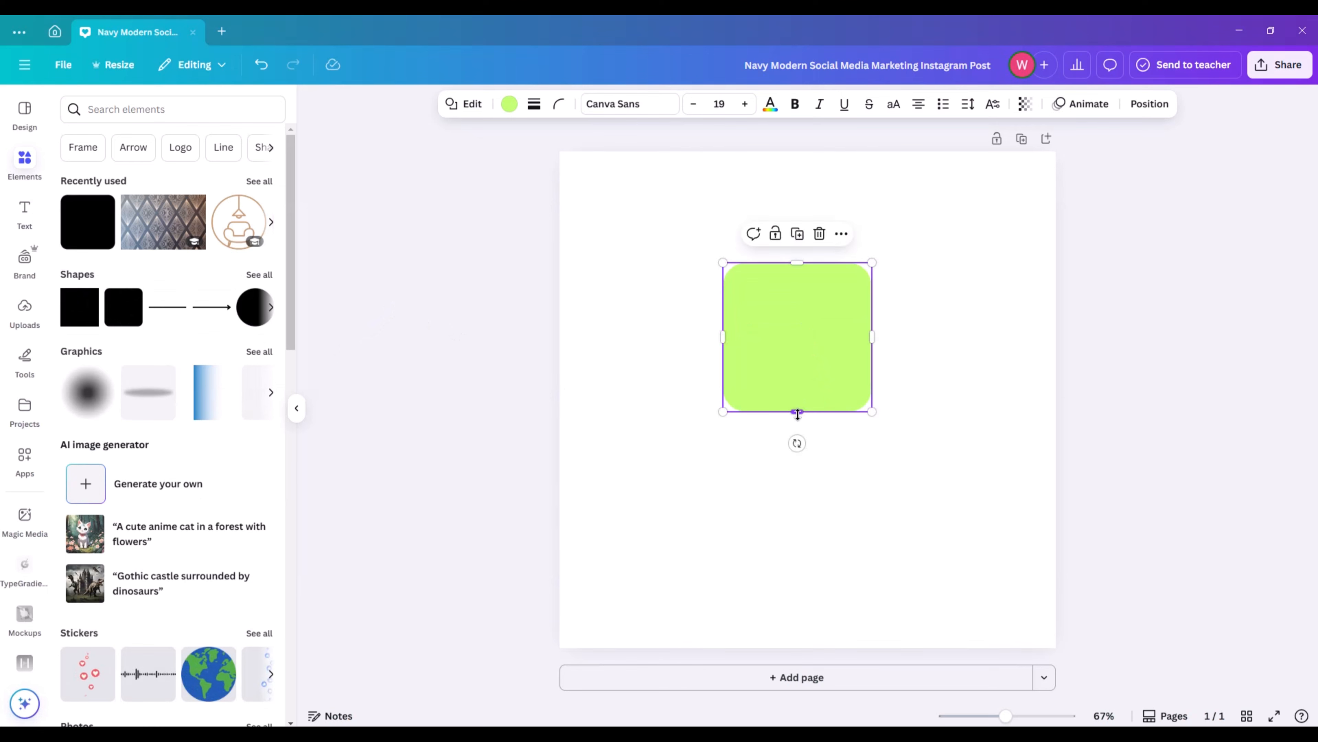
drag(798, 414, 810, 501)
drag(815, 374, 1001, 383)
drag(724, 400, 641, 397)
mouse_move(779, 398)
mouse_down()
mouse_move(795, 396)
mouse_move(781, 395)
mouse_up()
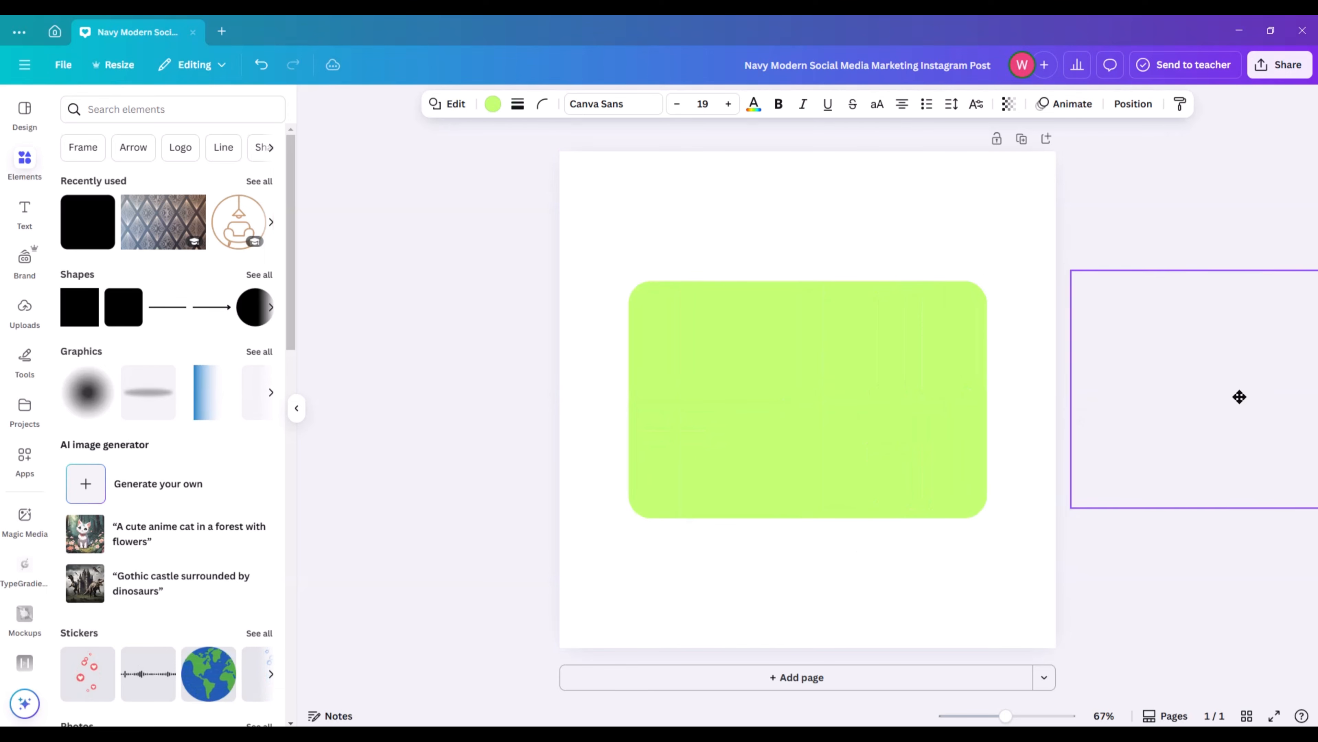
Place two copies of the green rectangle, one on each side of it, running off the page's left and right edges.
drag(1239, 397, 1186, 404)
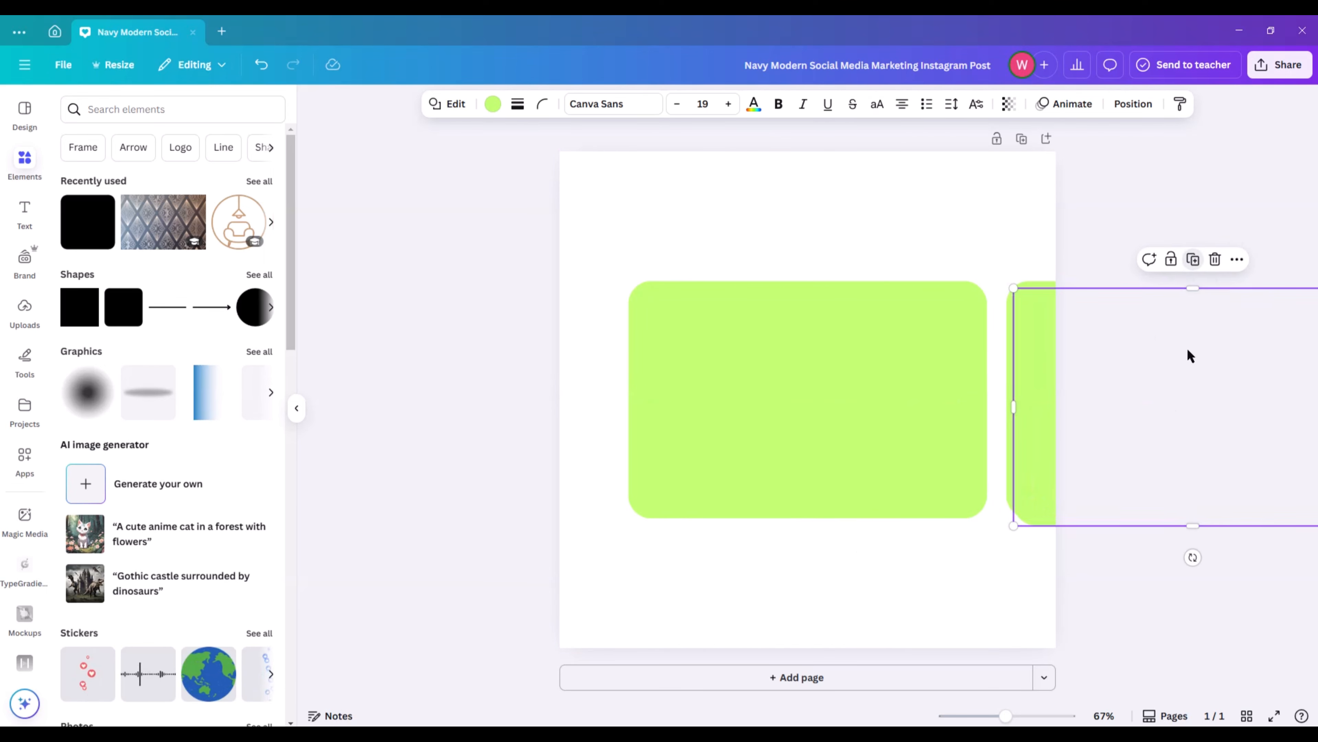
drag(333, 397, 444, 385)
click(1281, 260)
Add a smaller rounded rectangle near the page's upper-right corner, widened and running off the right edge.
click(117, 319)
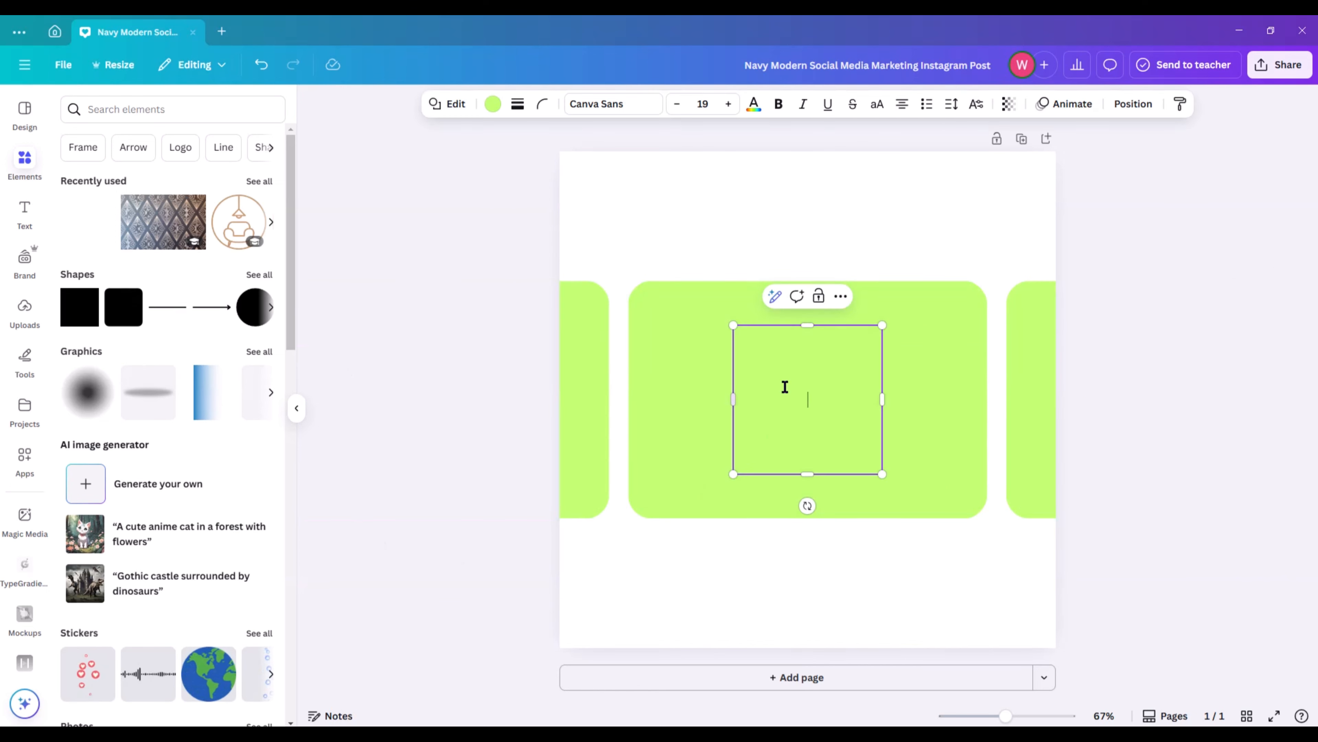
drag(807, 327, 1091, 207)
key(Delete)
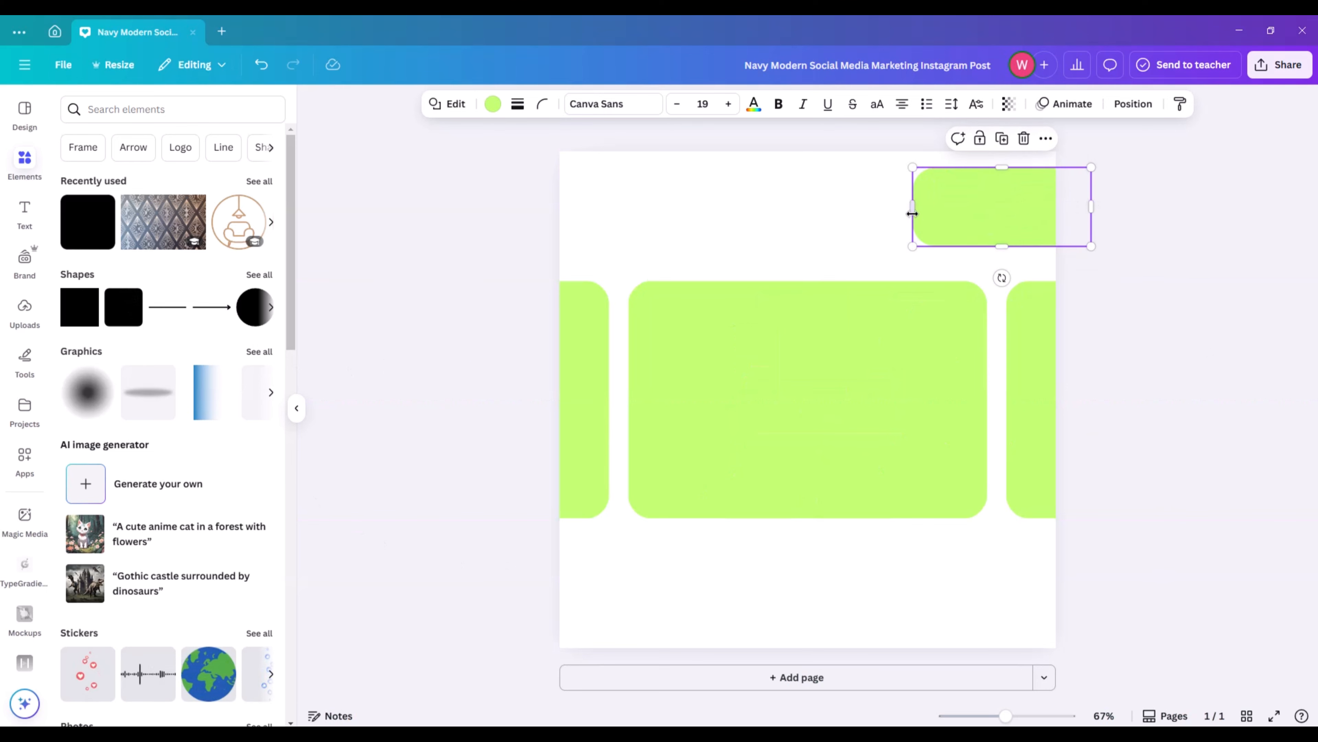
drag(912, 206, 859, 213)
click(1210, 343)
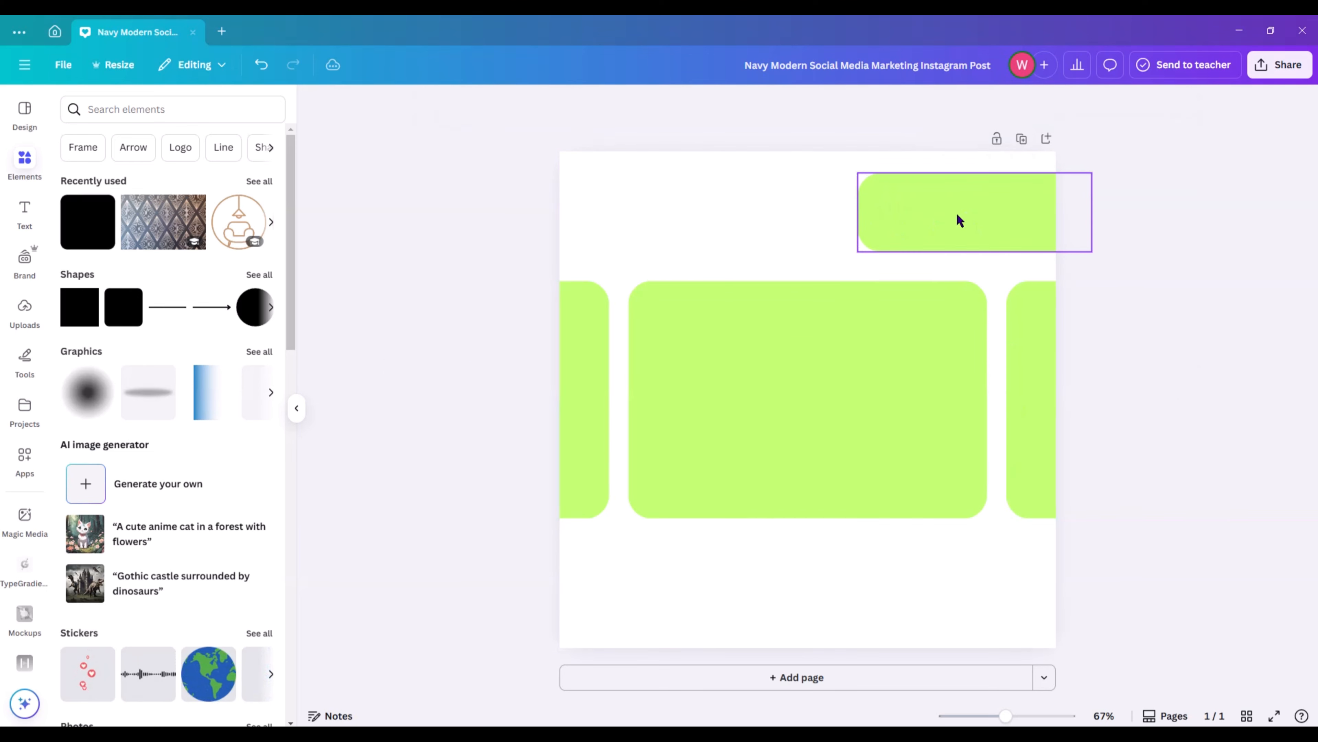
drag(957, 217, 1025, 218)
click(1222, 324)
click(1159, 363)
Add another rounded rectangle below the central one, widened to about its width and running off the page's bottom edge.
click(124, 318)
scroll(125, 318, down, 8)
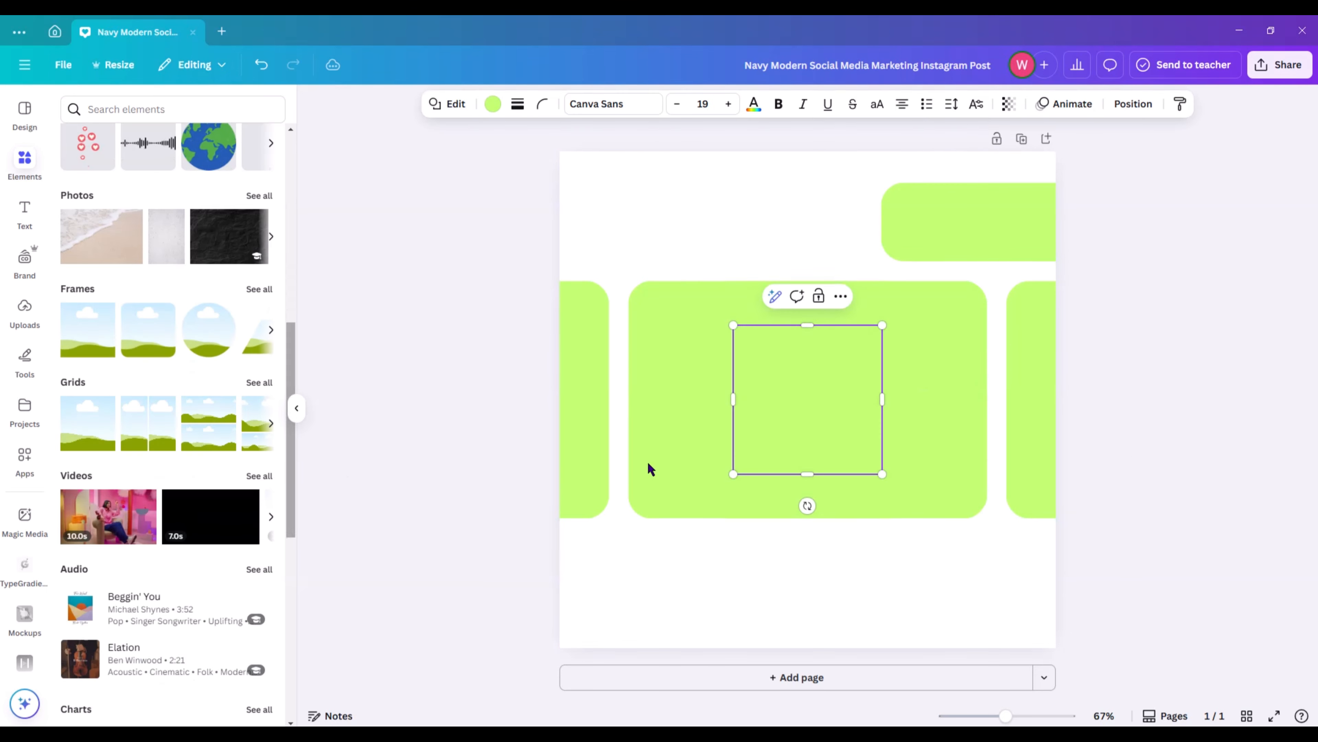
click(464, 359)
drag(830, 382, 716, 612)
drag(815, 621, 1037, 621)
drag(819, 598, 821, 588)
click(1148, 533)
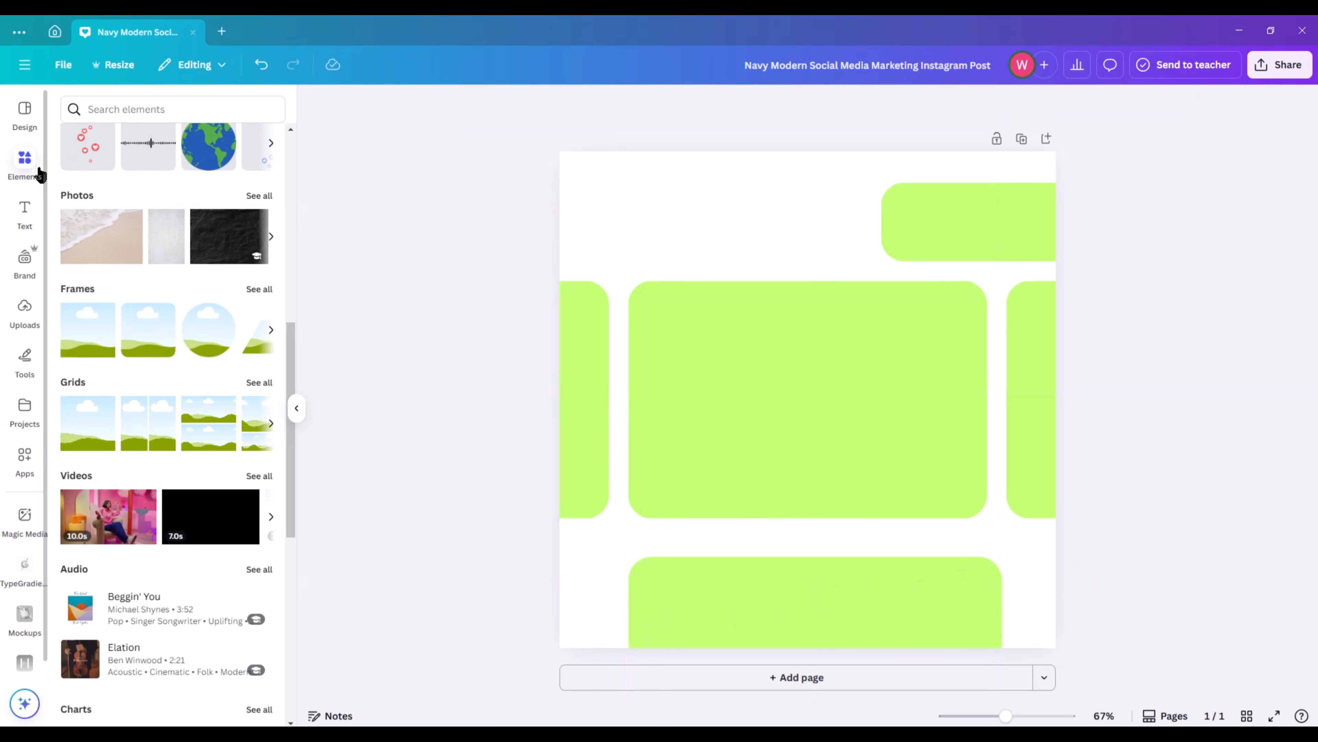
Add an image frame and stretch it to cover the central green rectangle exactly.
click(157, 342)
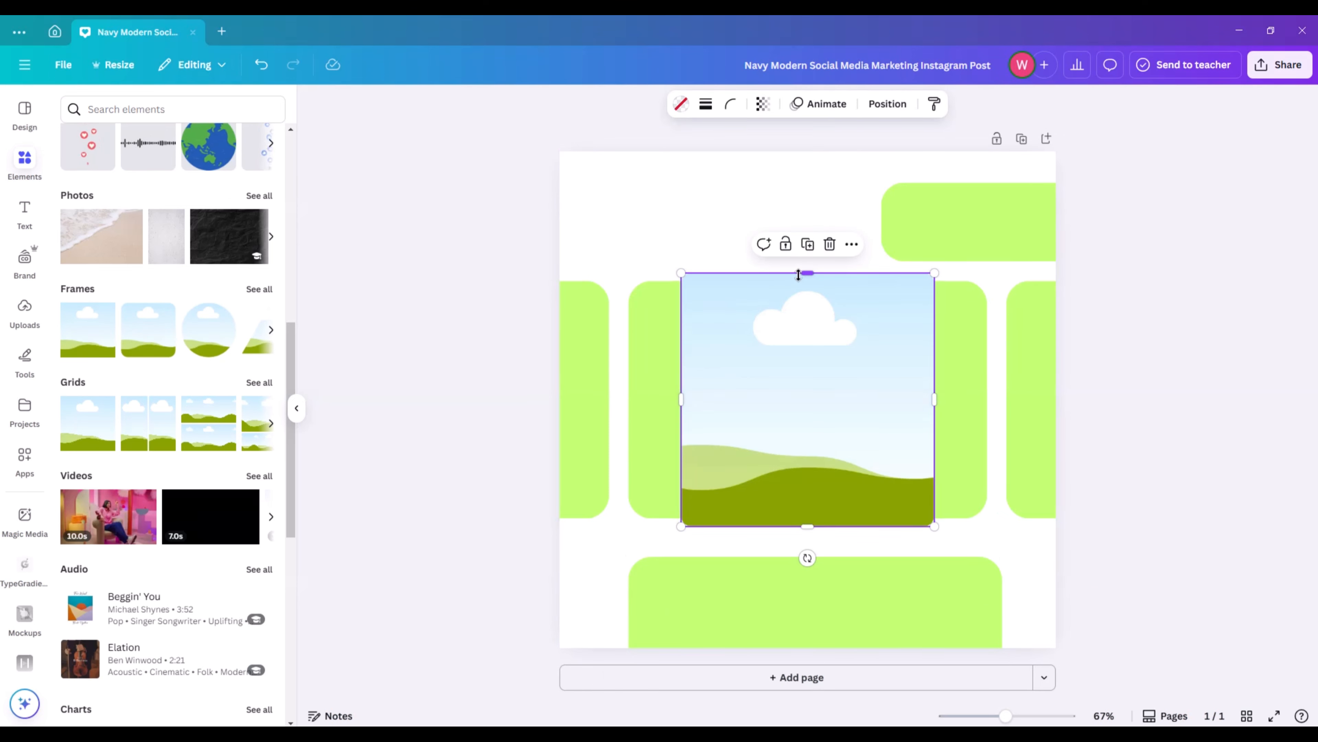
drag(799, 276, 804, 281)
drag(805, 524, 805, 519)
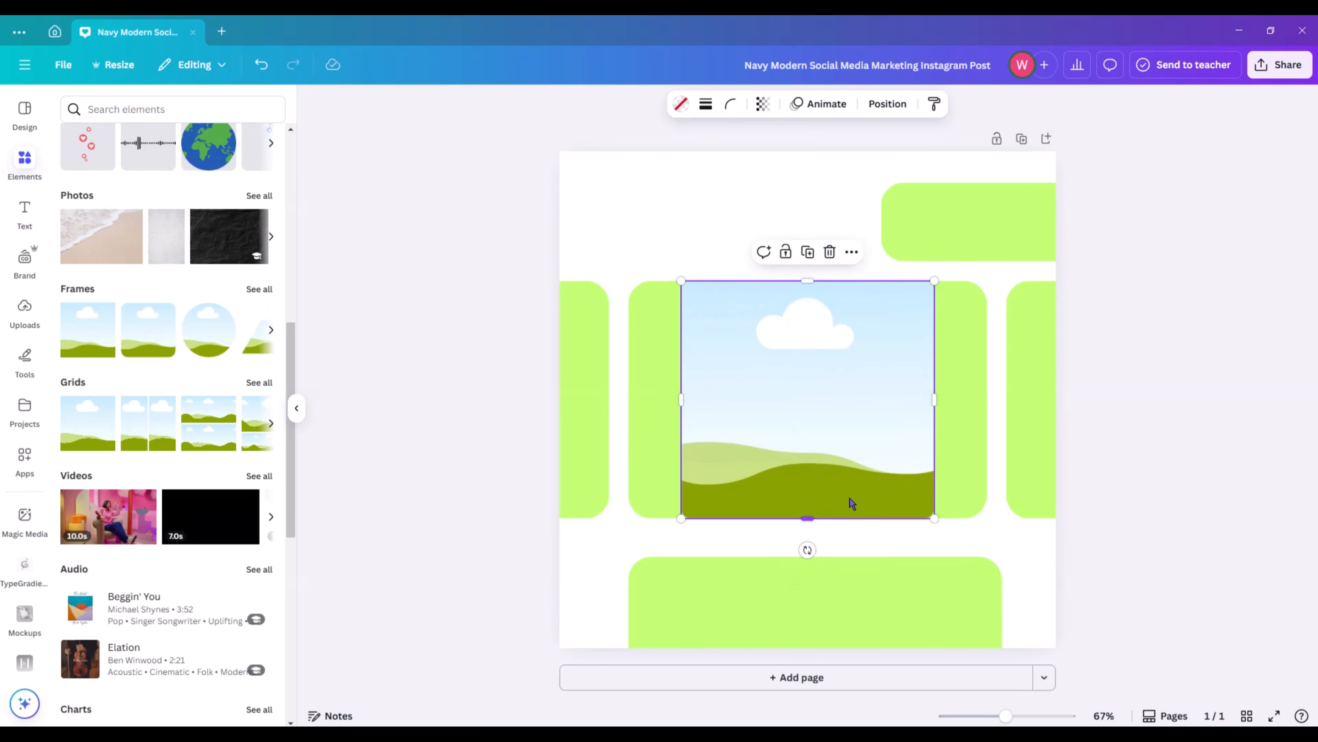
drag(934, 399, 988, 399)
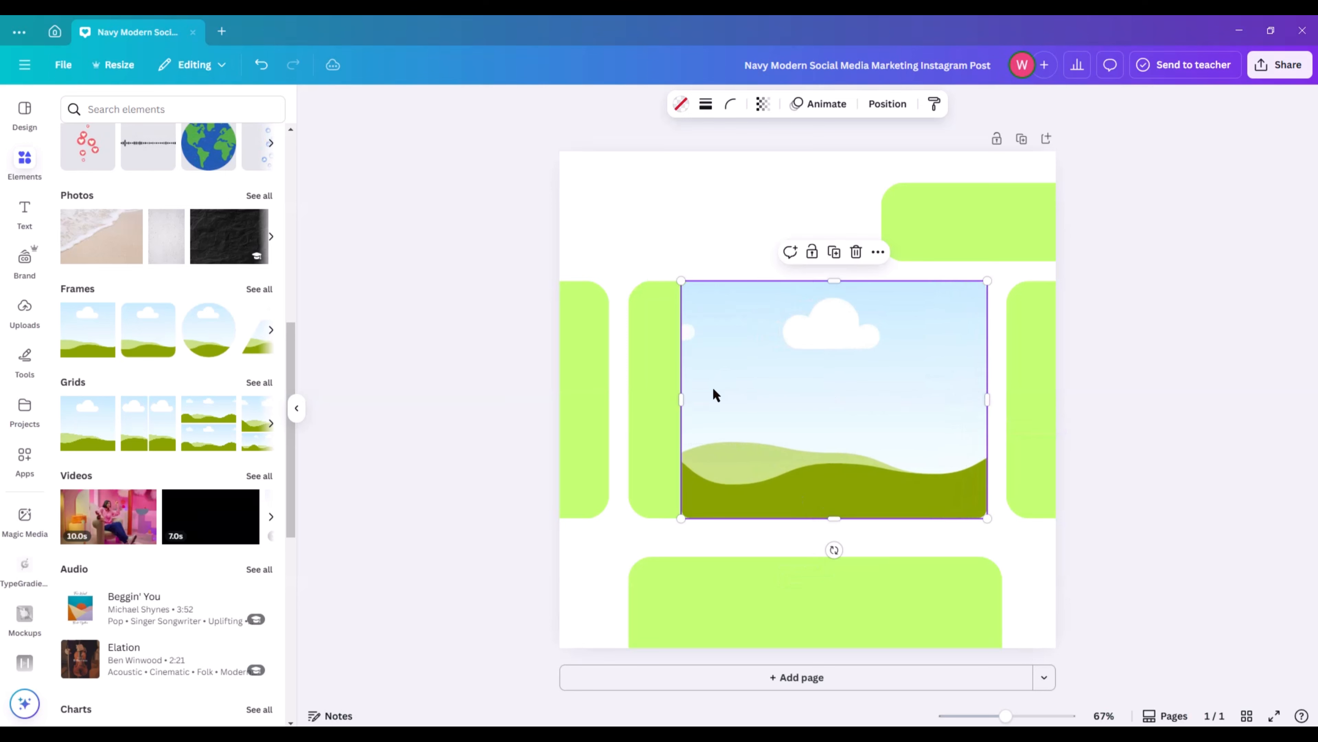
drag(680, 399, 628, 399)
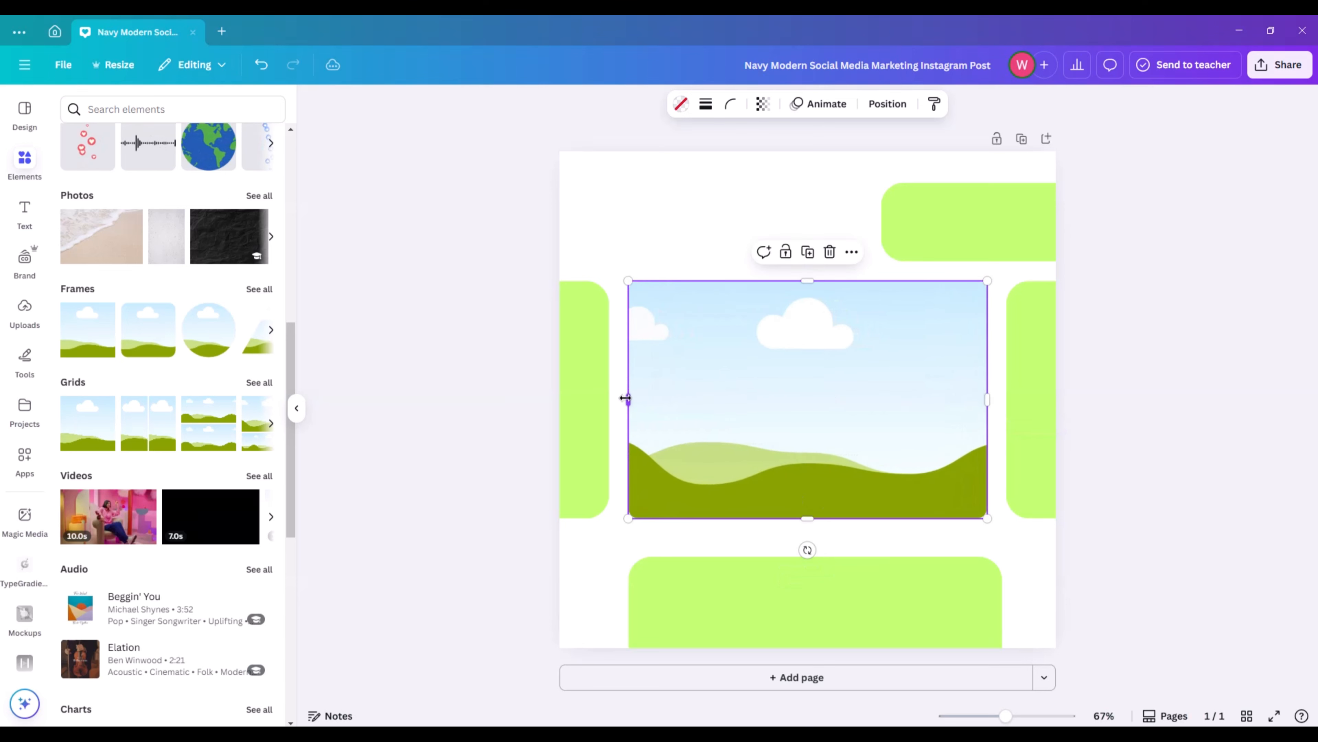
Increase the frame's corner rounding until it matches the rounded corners of the rectangle behind it.
click(732, 106)
drag(675, 162, 732, 164)
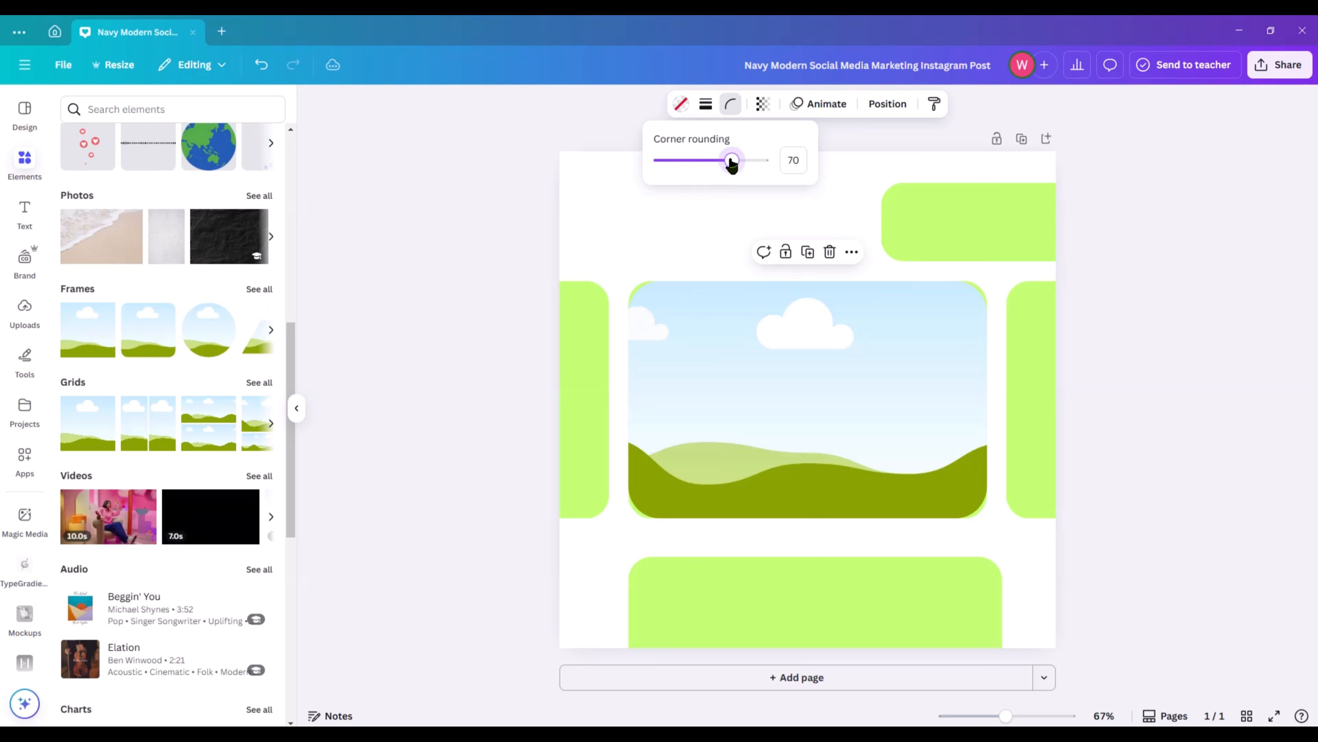
click(472, 182)
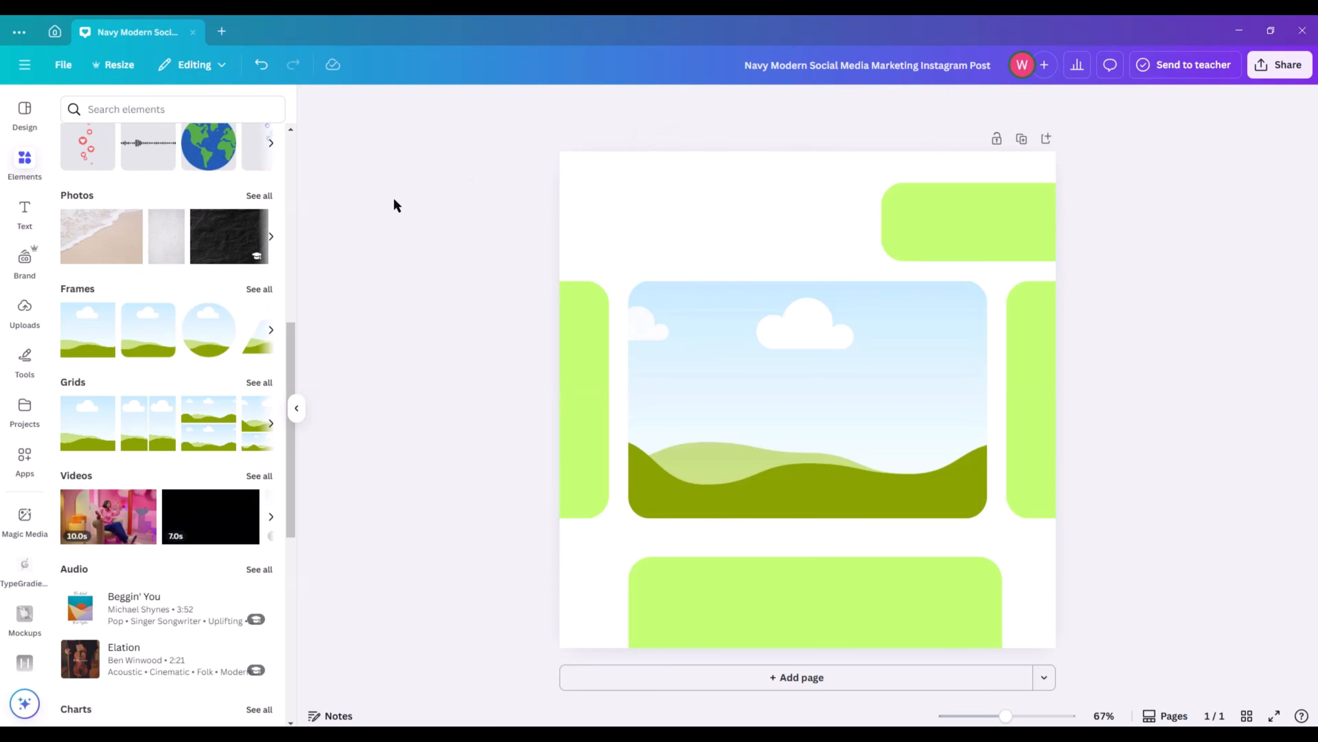
Search the photos for "sofa chair" and place the yellow sofa with floor lamp photo in the central frame.
scroll(123, 213, up, 10)
click(130, 106)
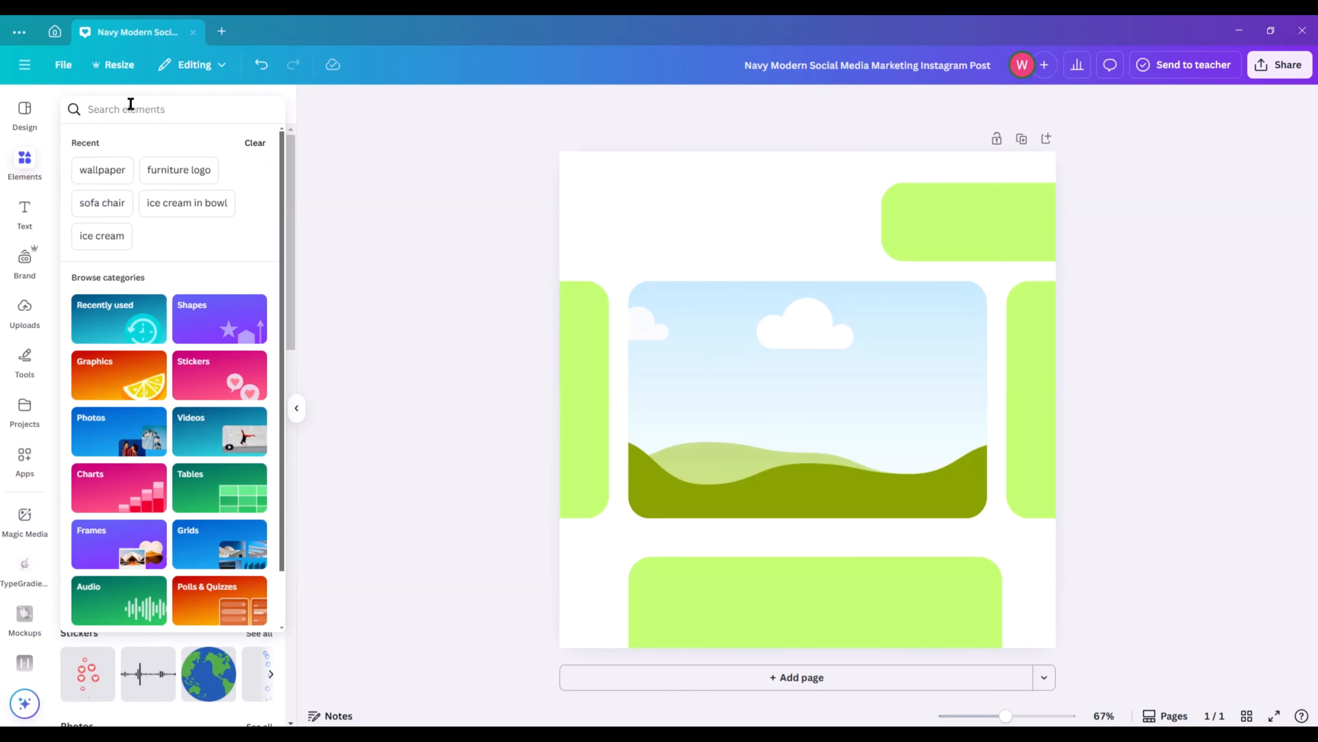
text(sofa)
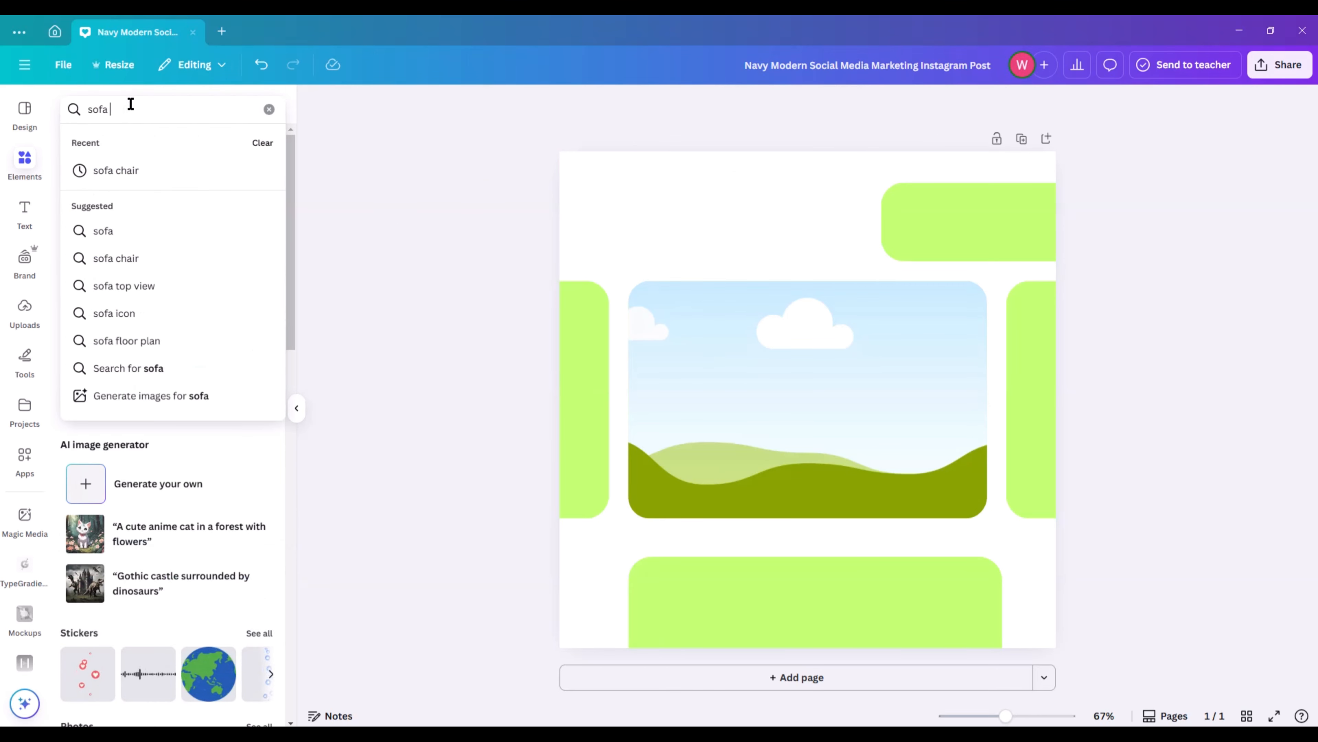
click(147, 169)
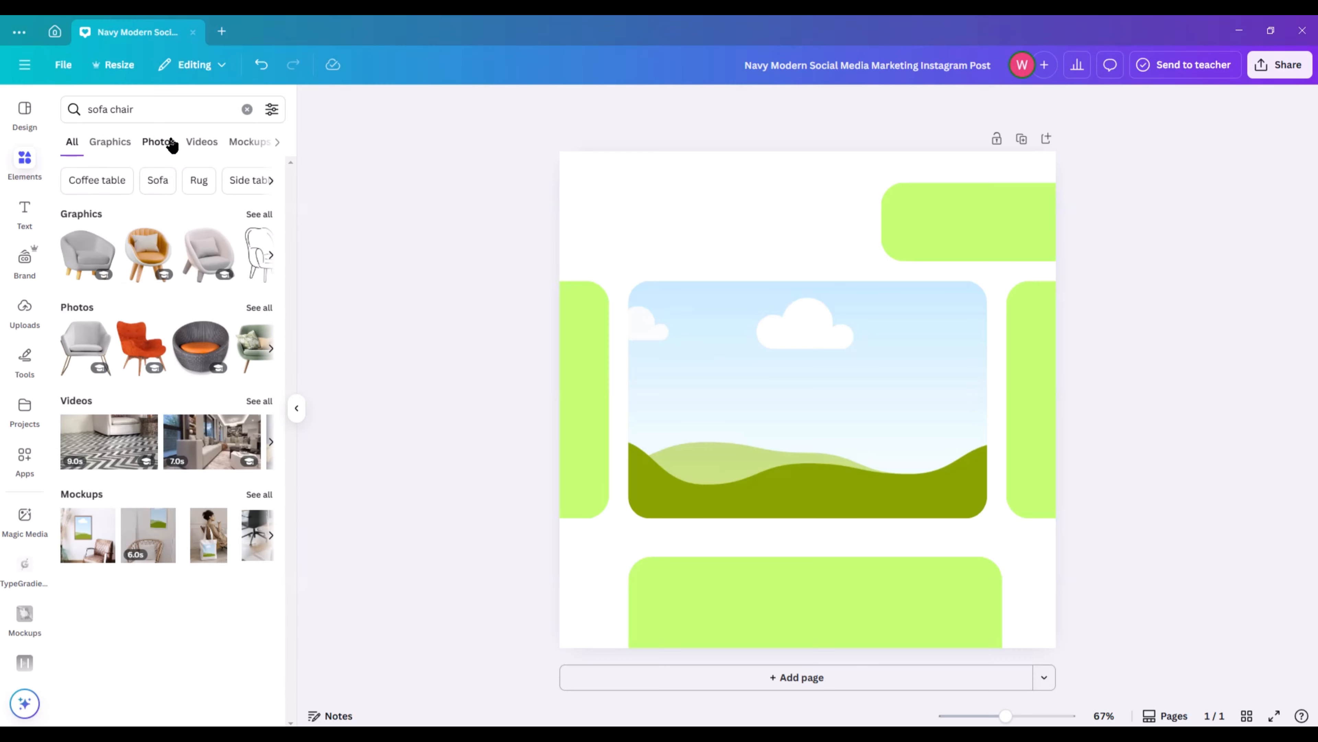
click(170, 142)
scroll(221, 381, down, 10)
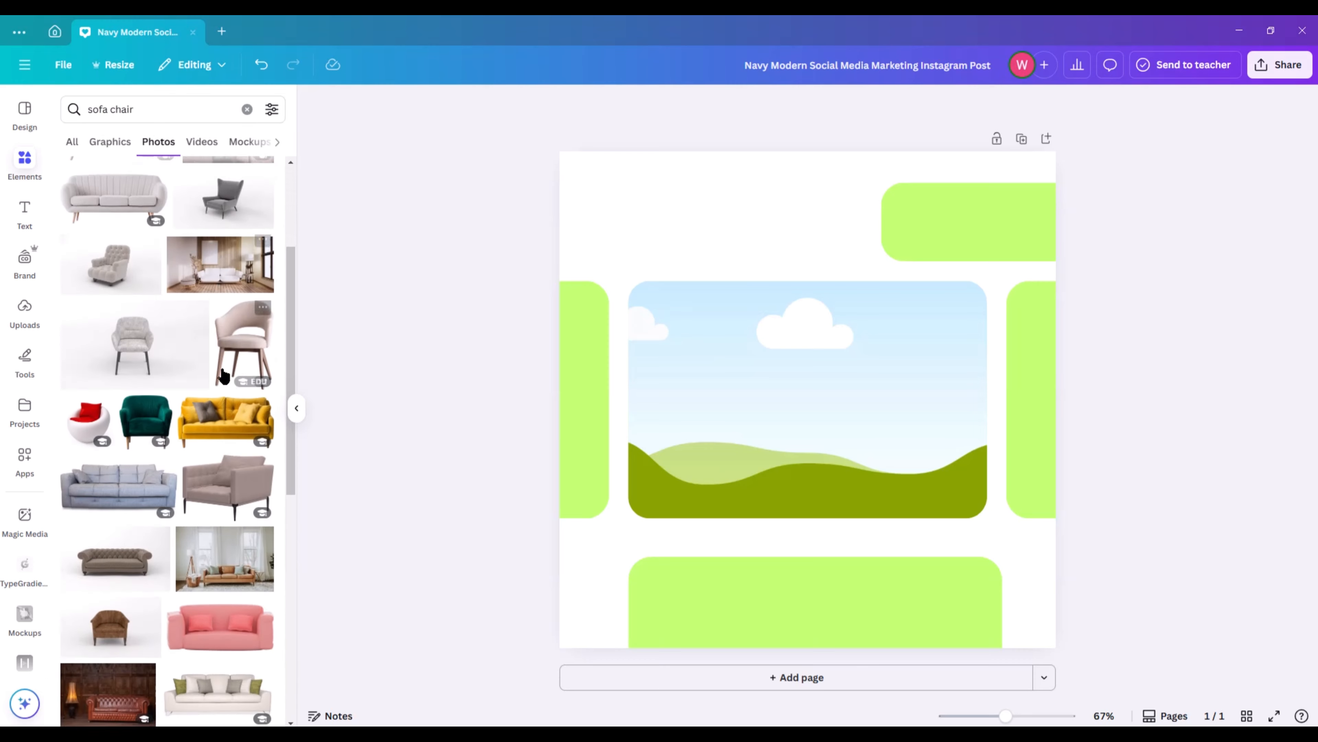
scroll(222, 392, down, 5)
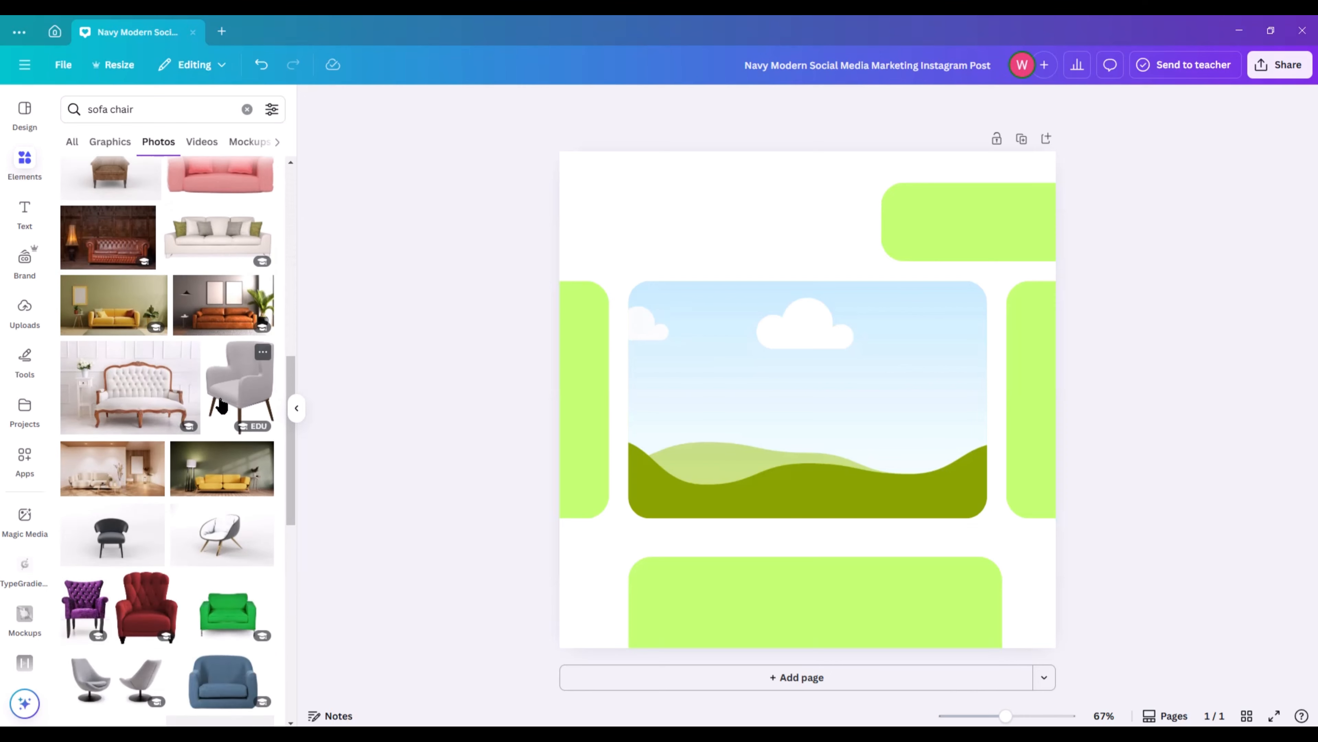
scroll(222, 405, down, 3)
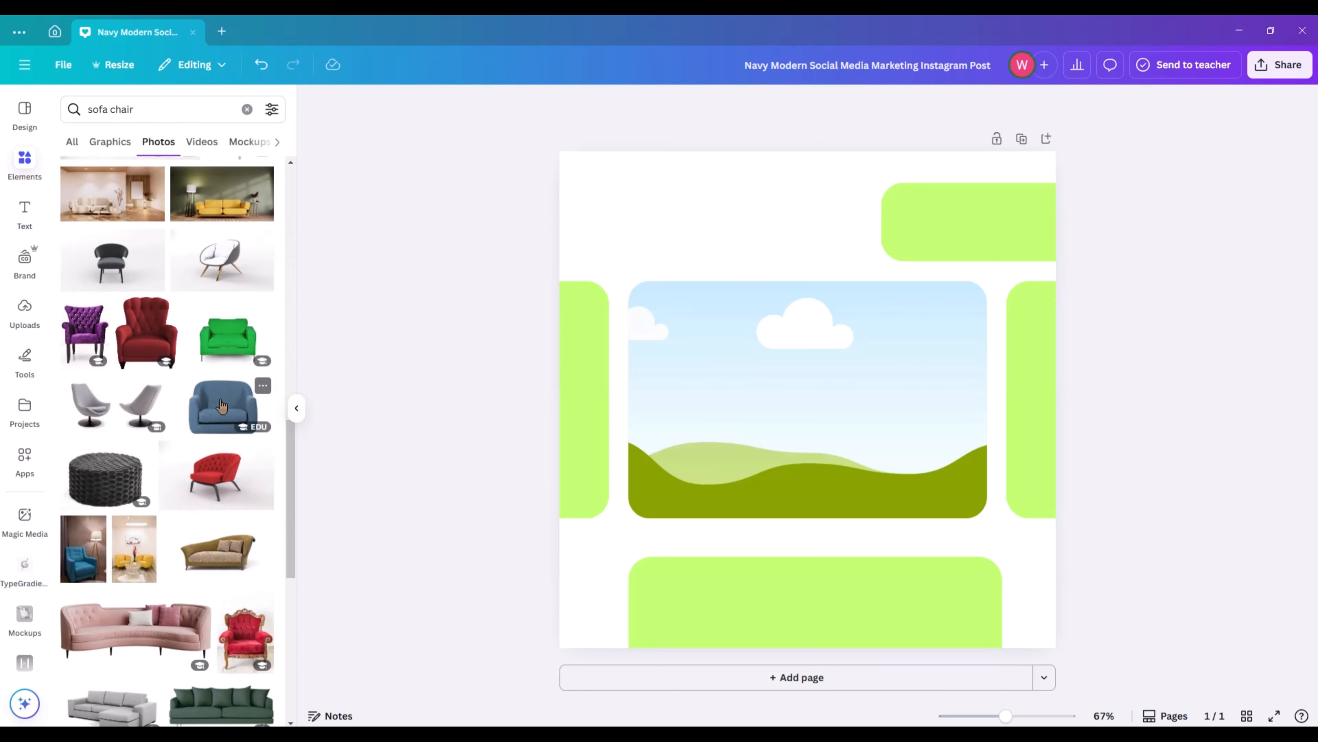
scroll(222, 406, down, 8)
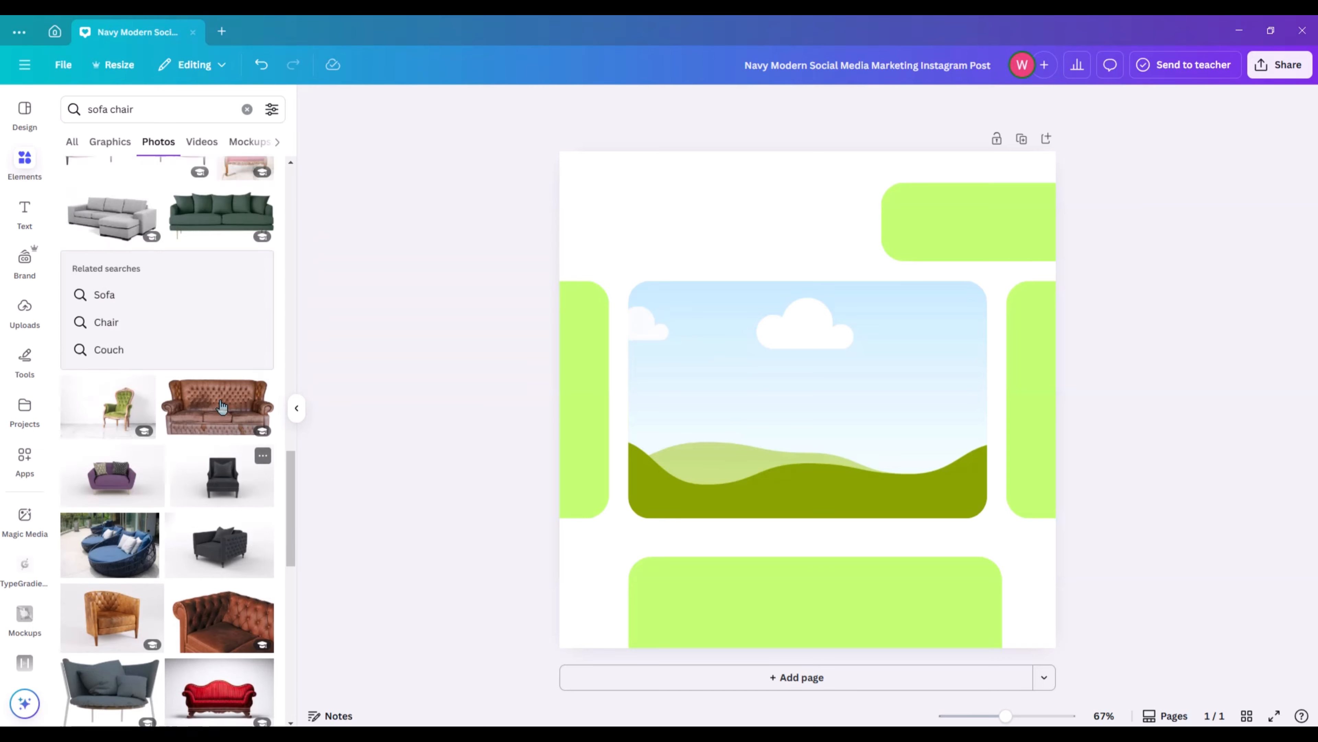
scroll(222, 405, up, 10)
drag(240, 354, 801, 405)
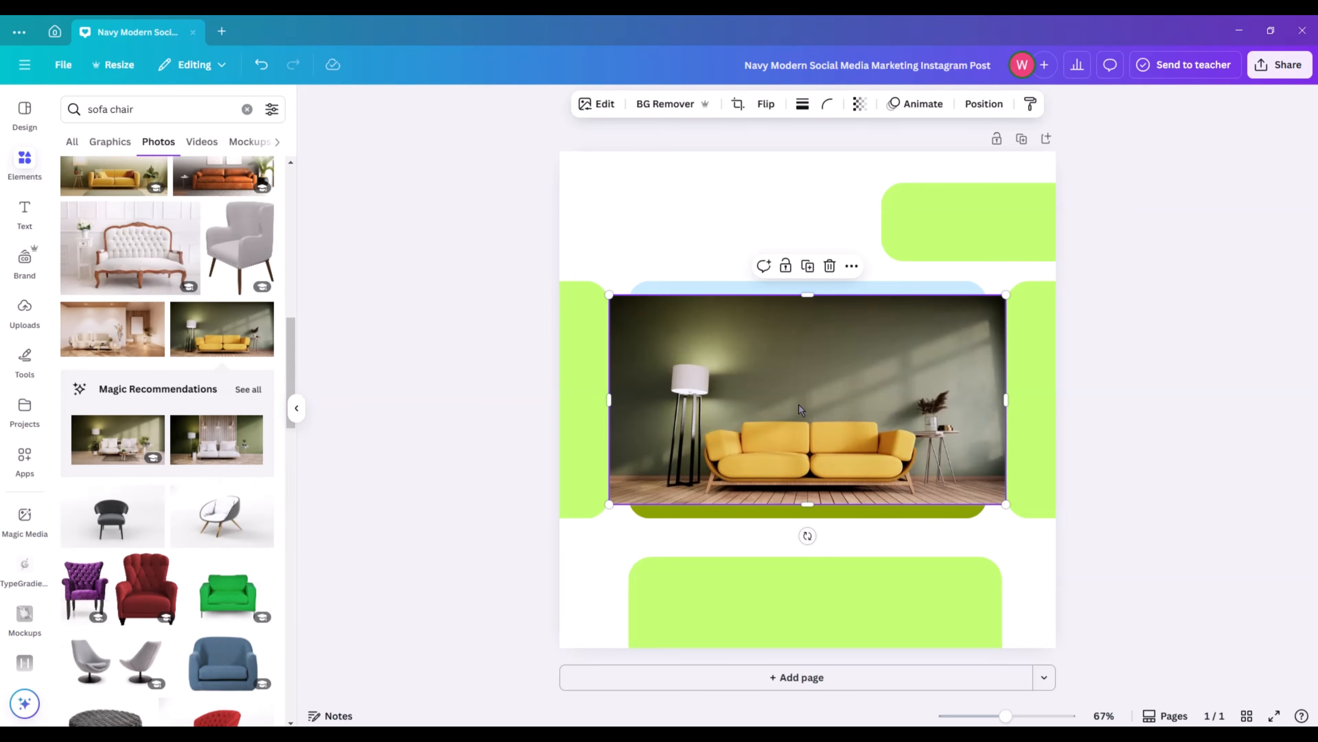
Recolour all four green rectangles around the photo with the mustard yellow from the photo colours.
click(915, 253)
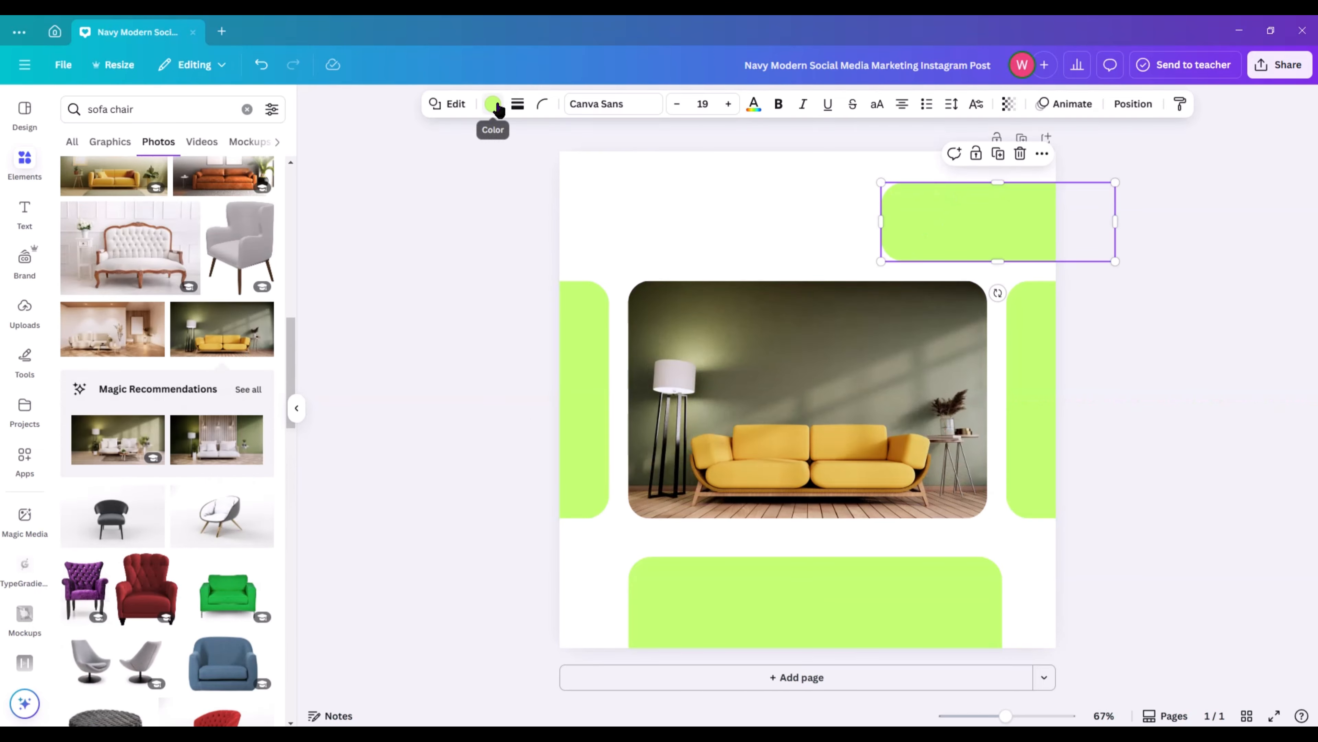
click(493, 103)
click(211, 376)
click(561, 384)
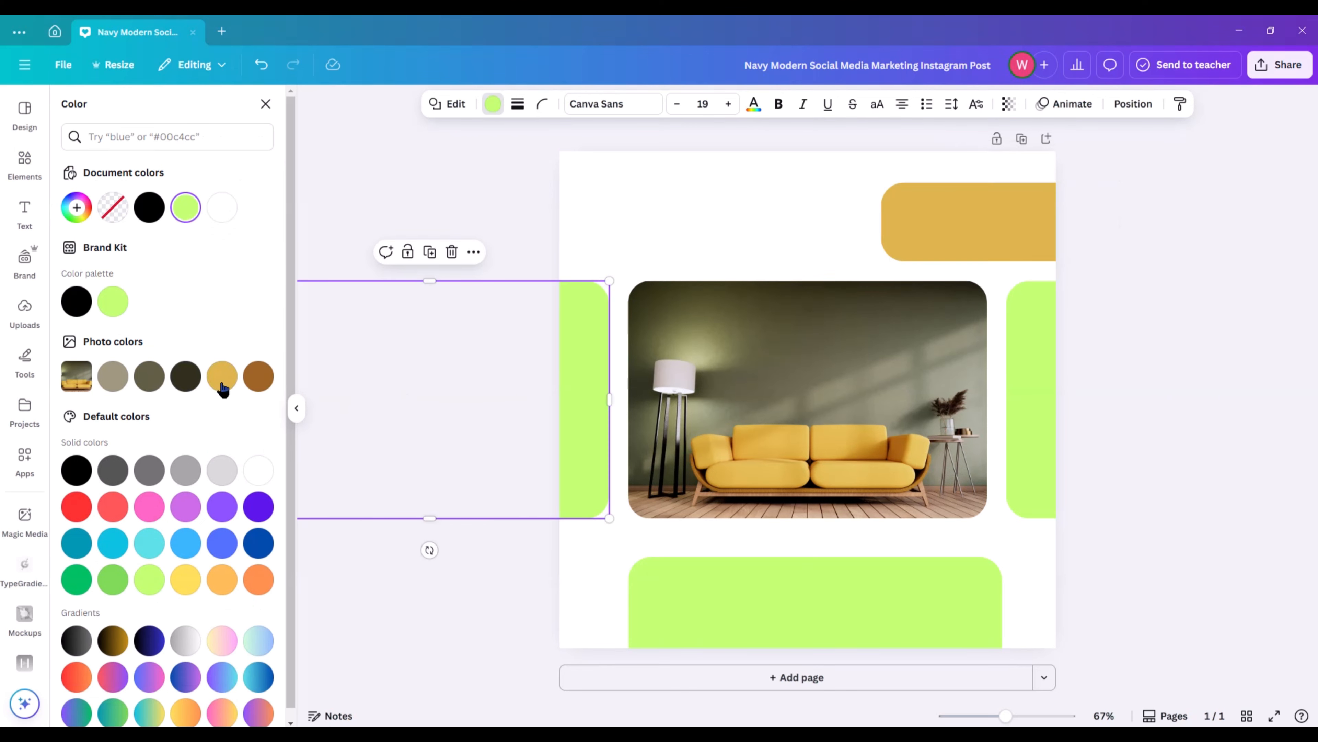
click(221, 382)
click(801, 618)
click(222, 376)
click(1041, 390)
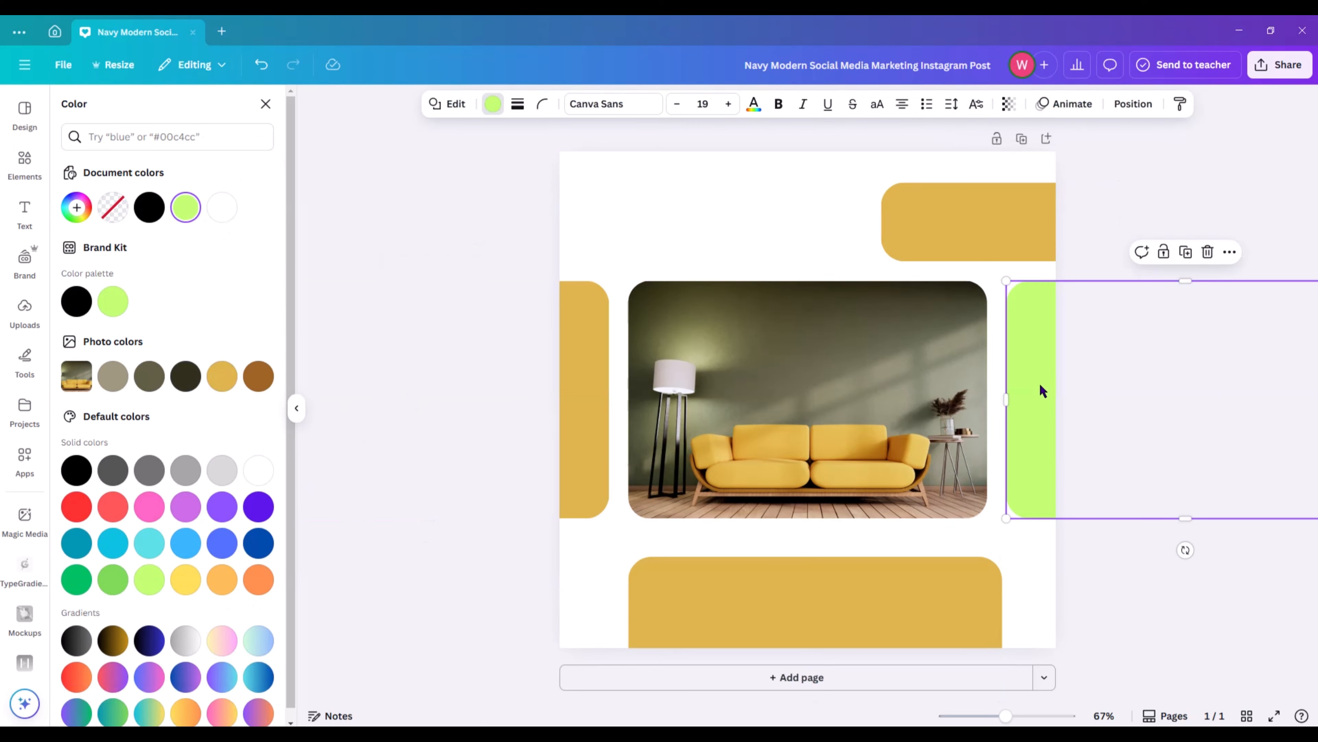
click(222, 376)
click(488, 374)
Set the page background to the light grey default solid colour.
click(675, 171)
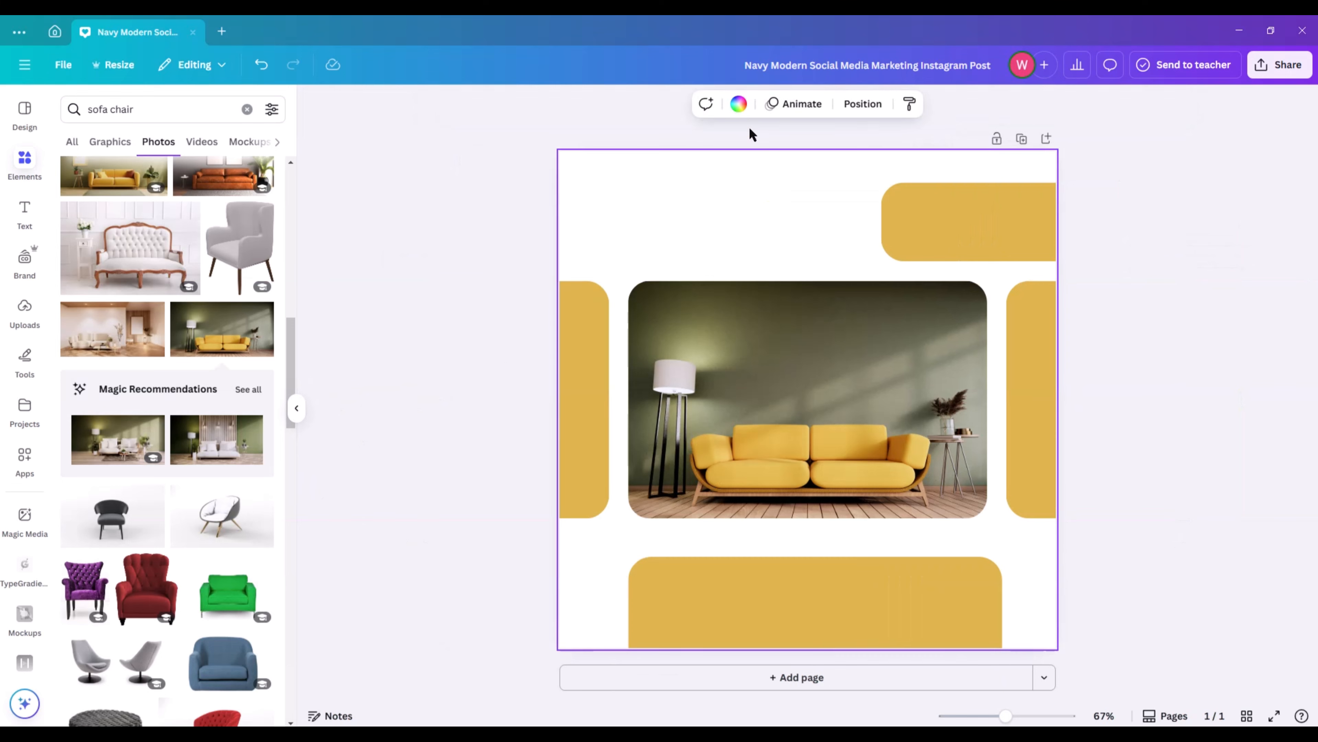
click(738, 103)
click(227, 483)
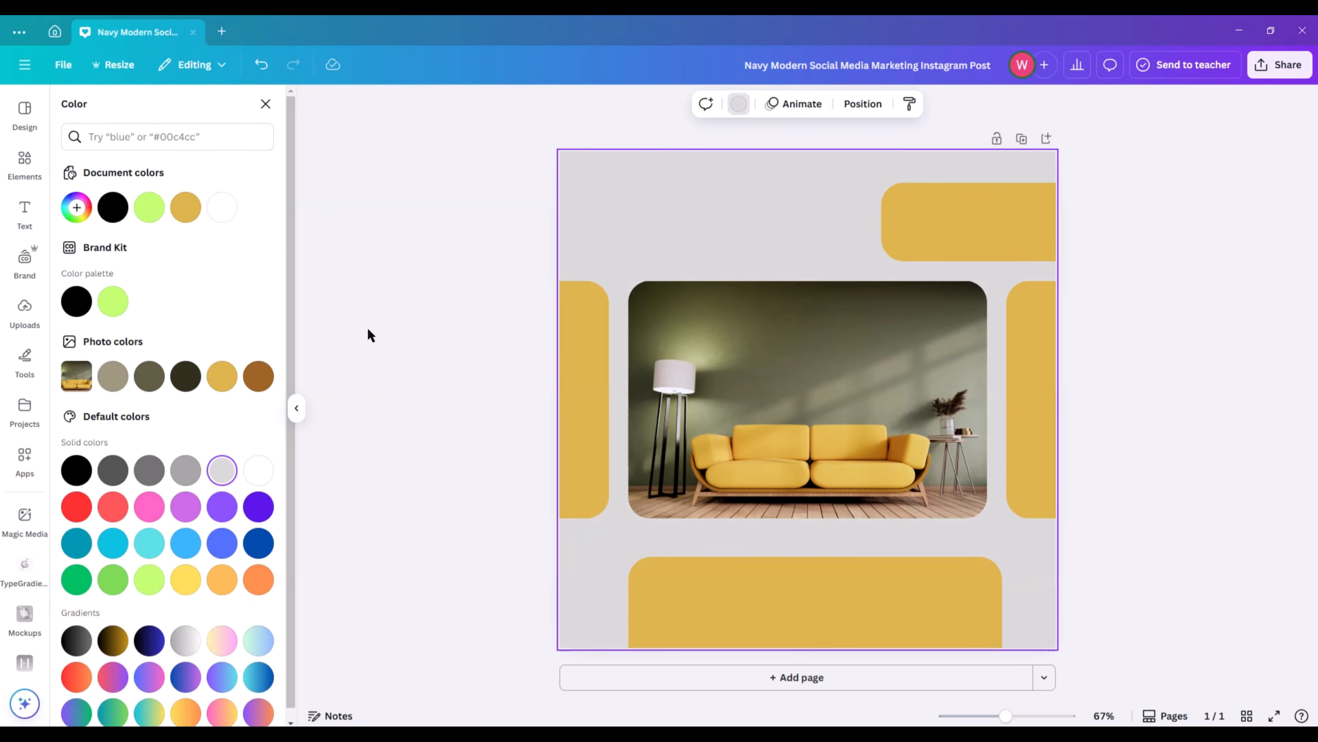
click(368, 327)
Search the elements for "furniture logo" and browse all matching graphics.
click(247, 109)
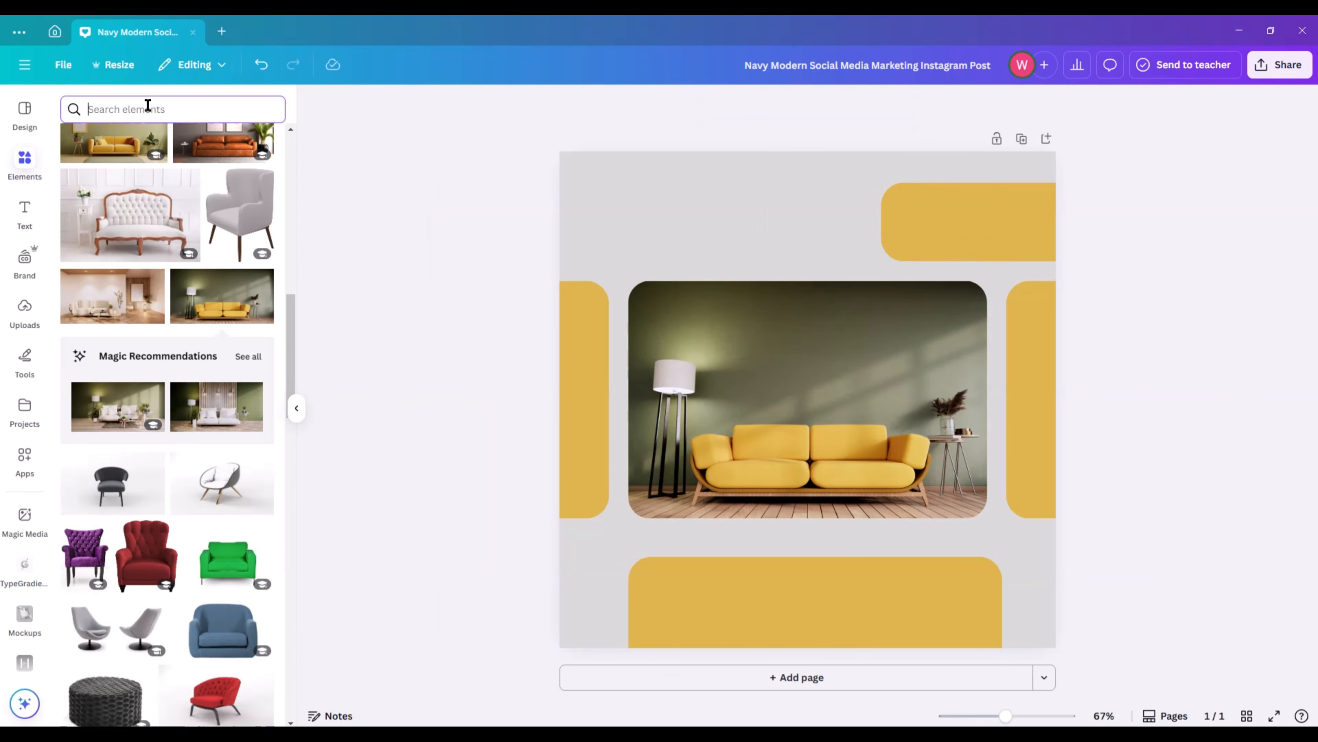
text(fur)
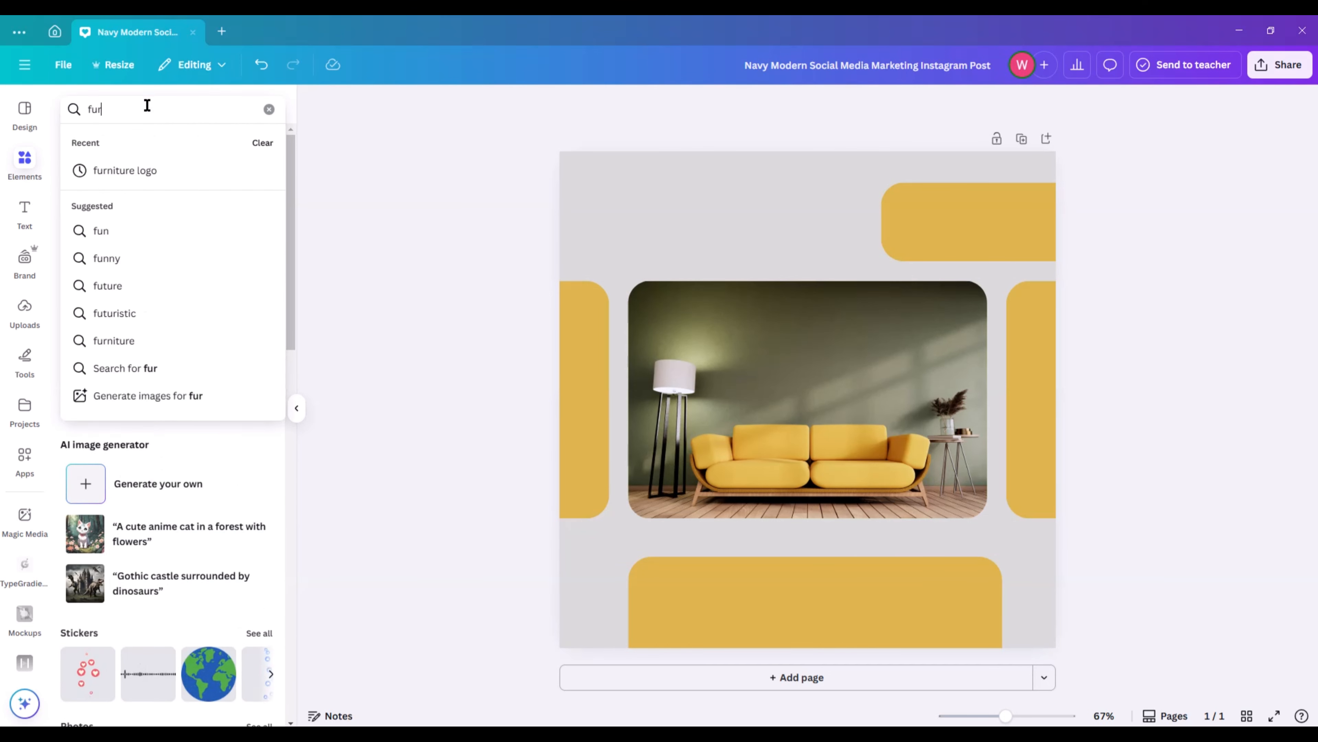
text(niture)
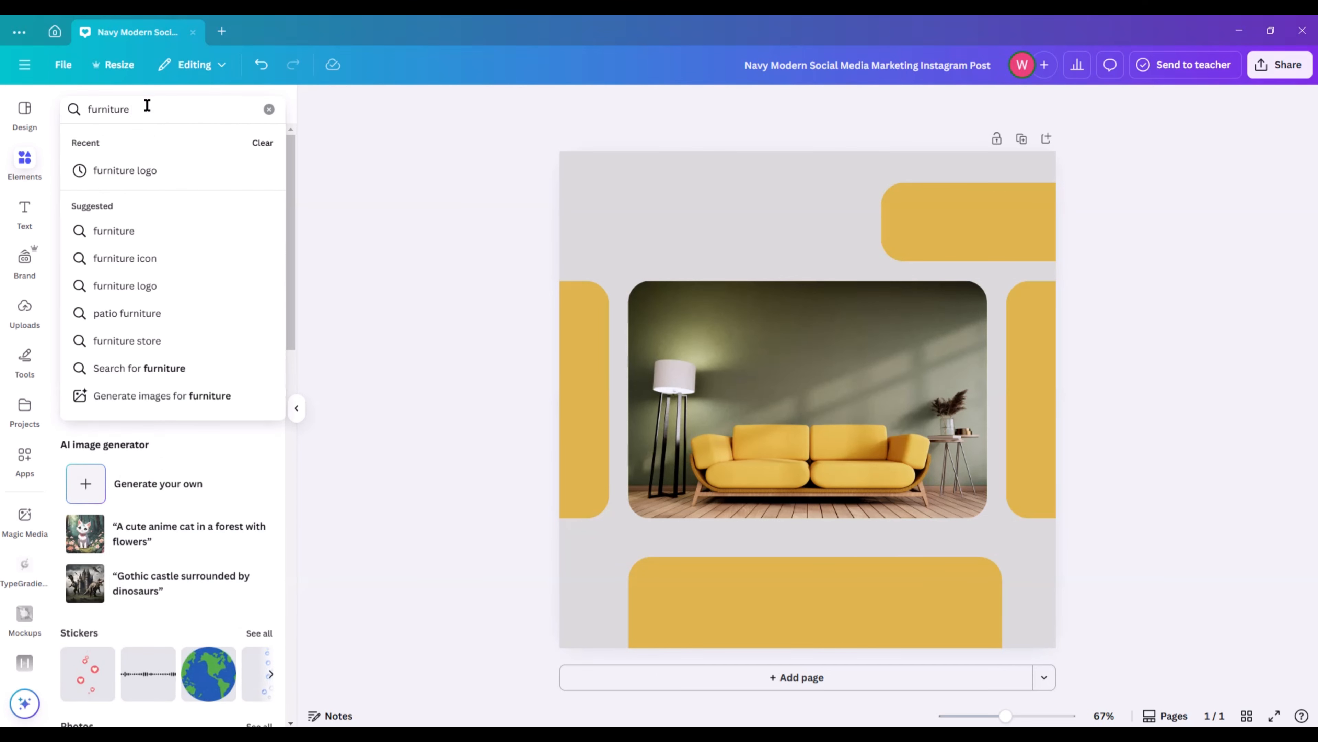
text( logo)
key(Return)
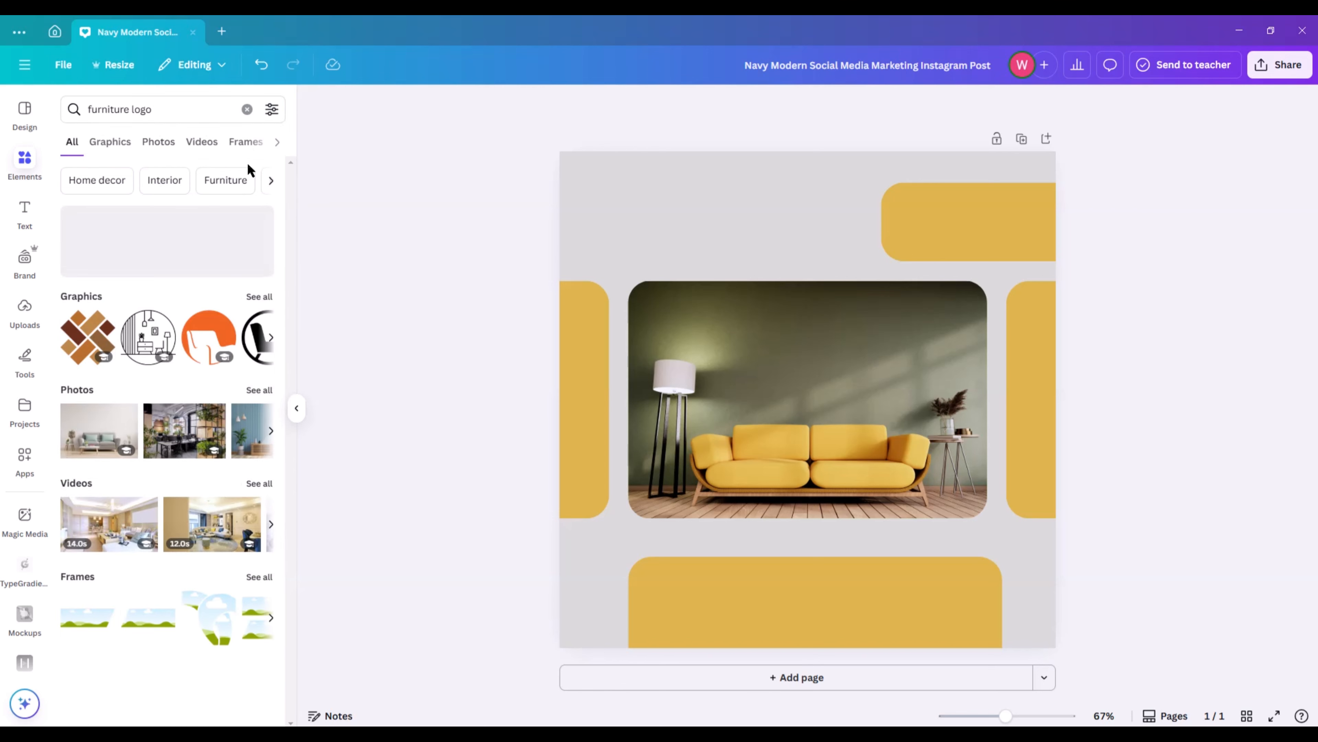
click(258, 297)
scroll(151, 299, down, 2)
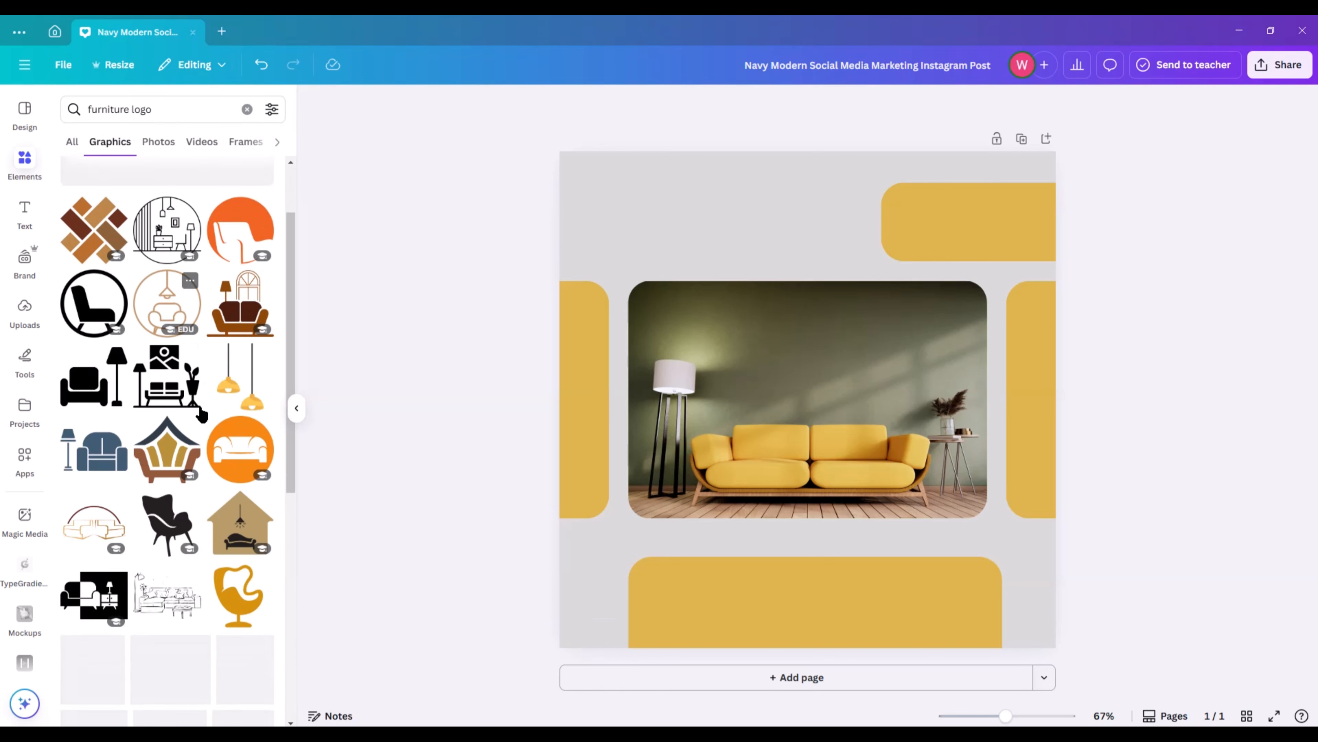
Add the circular lamp-and-armchair logo, recolour it with the darkest photo colour and shrink it into the page's upper-left corner.
click(152, 299)
click(742, 103)
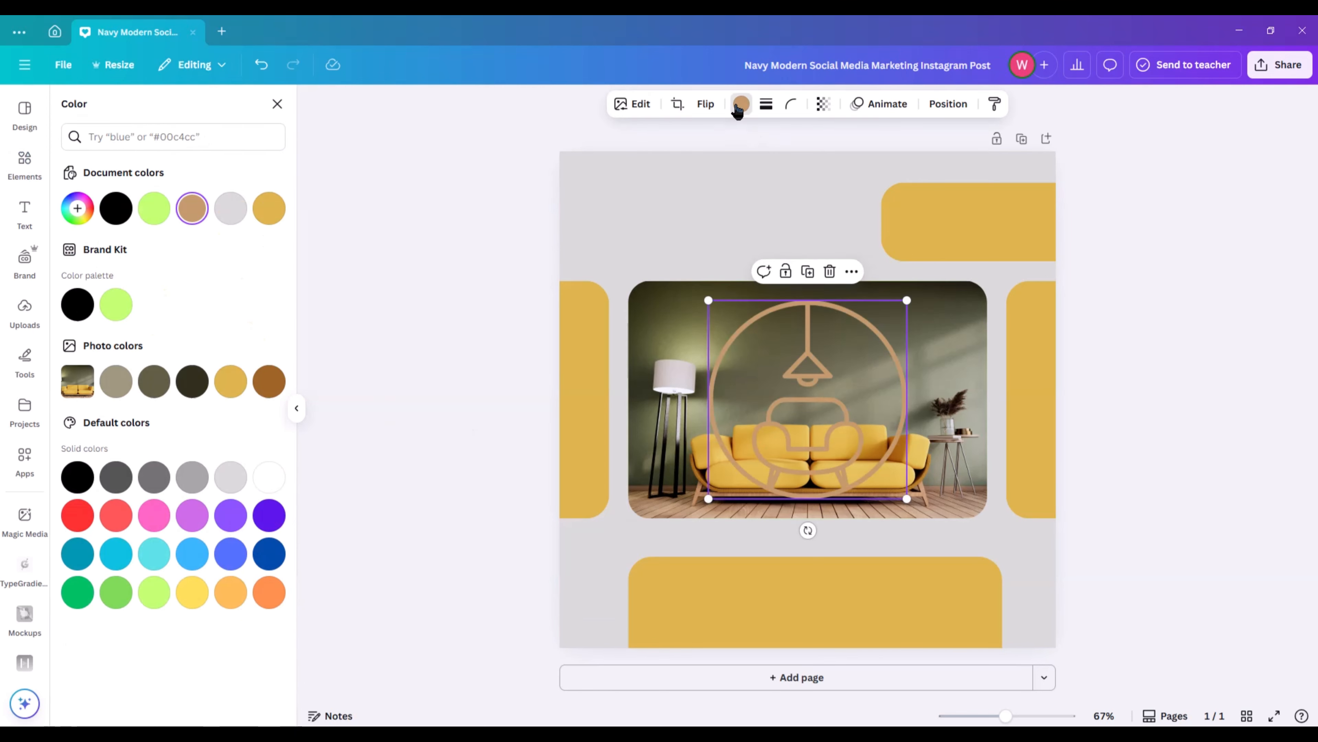
click(192, 381)
drag(903, 498, 591, 181)
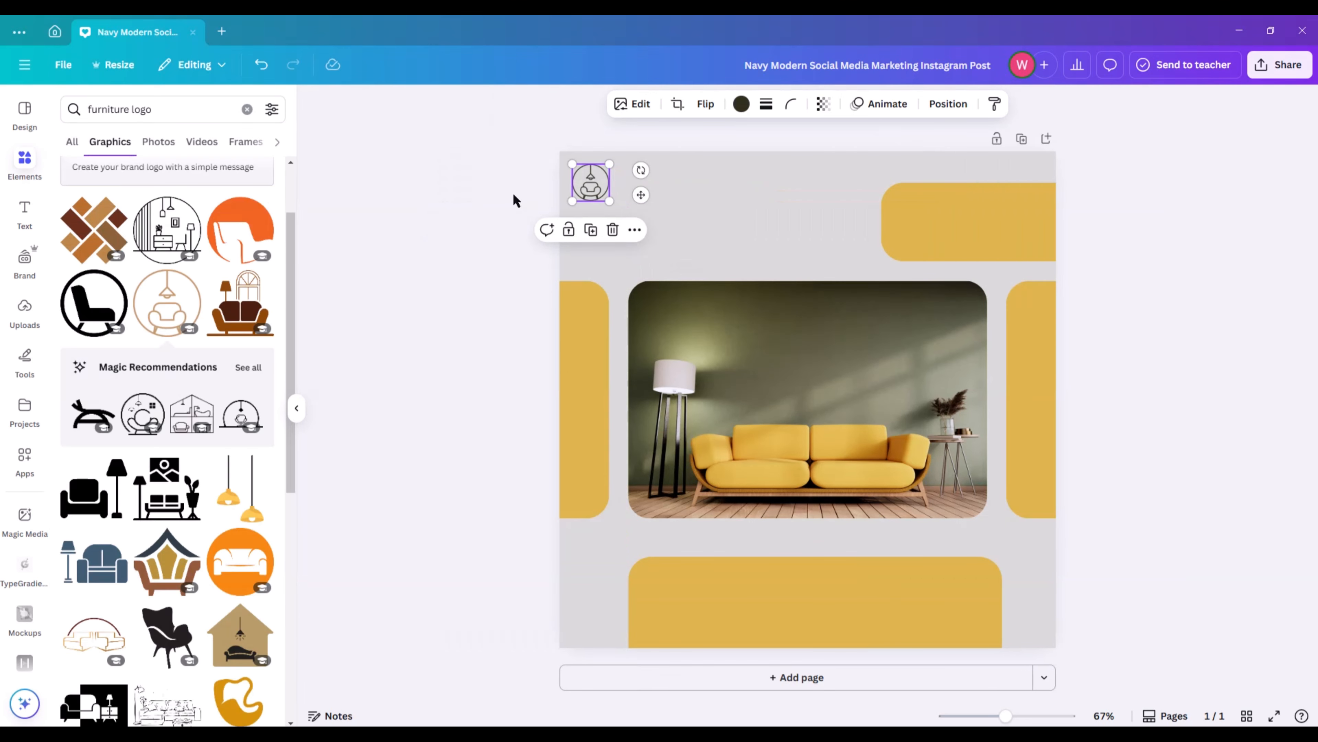
click(513, 192)
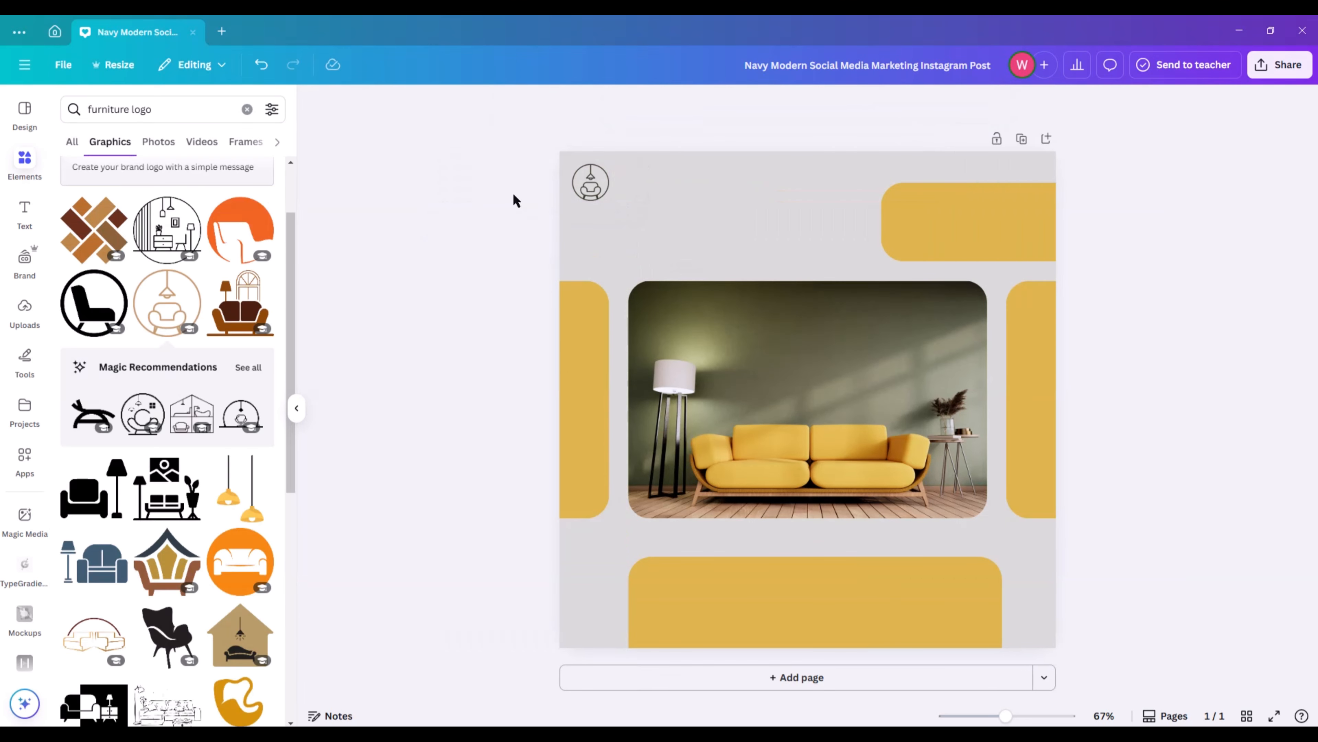
Add a subheading text reading "Your logo".
click(26, 212)
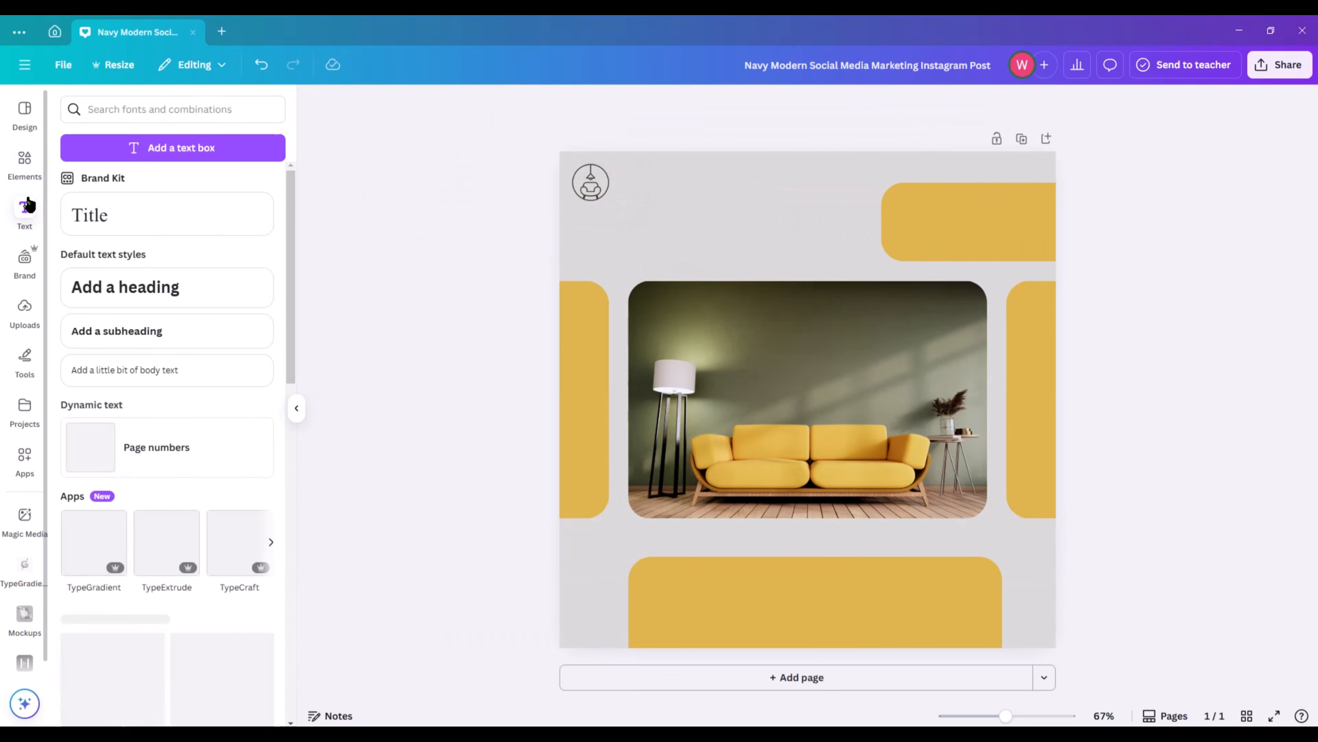
click(177, 333)
text(Y)
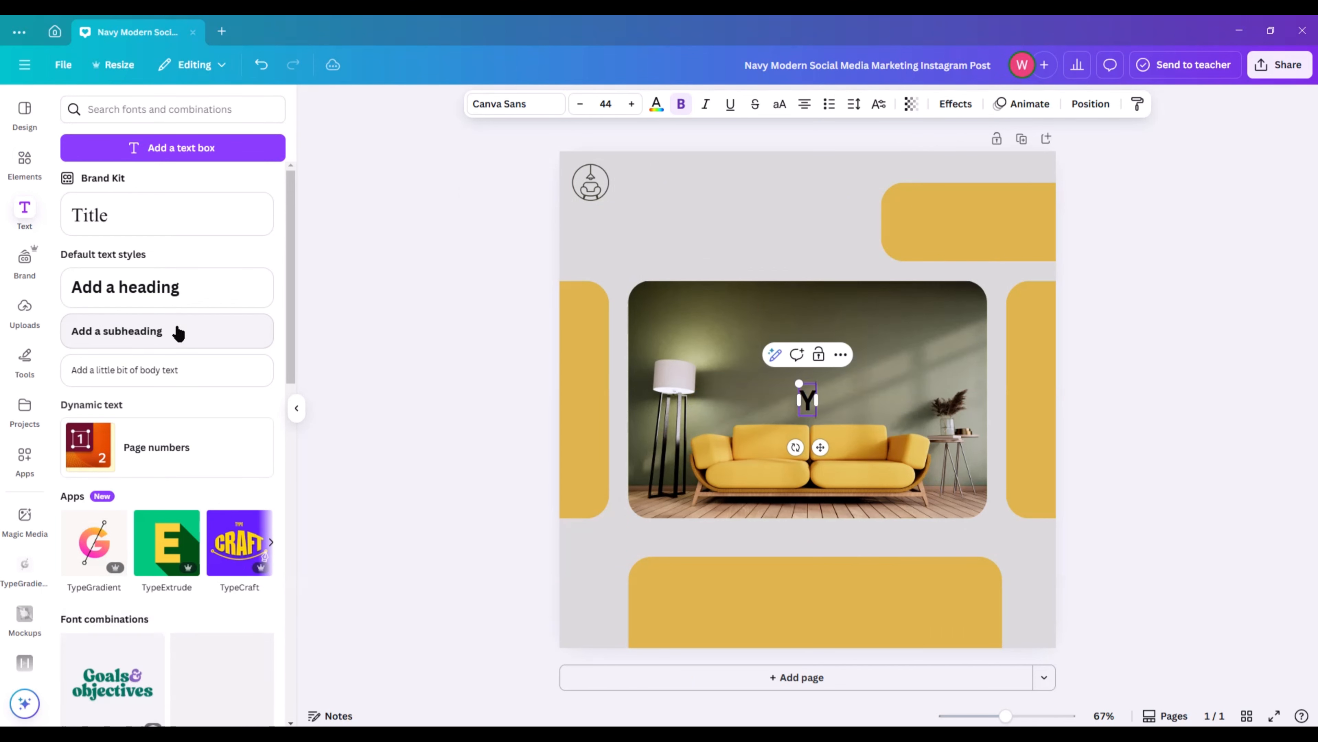
text(our logo)
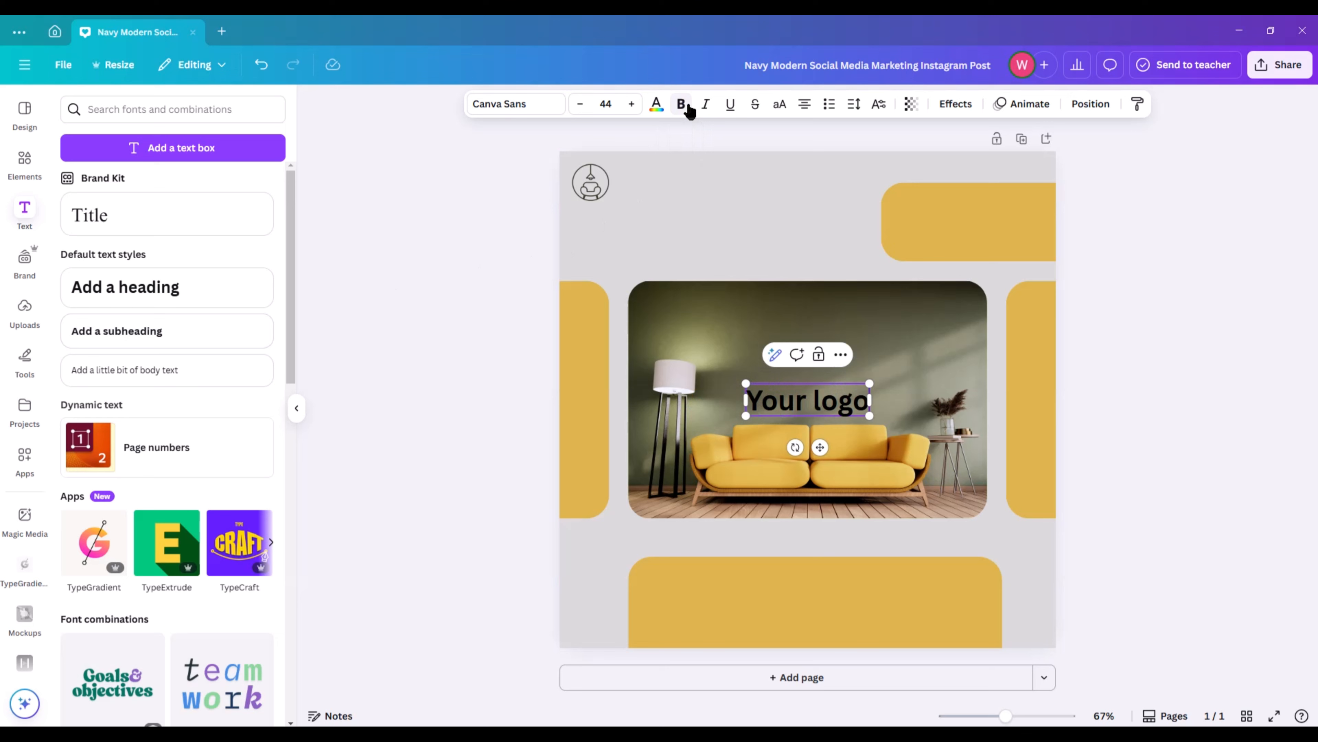
click(457, 208)
Remove the bold from "Your logo", shrink it and place it directly beside the logo graphic.
click(805, 400)
click(681, 104)
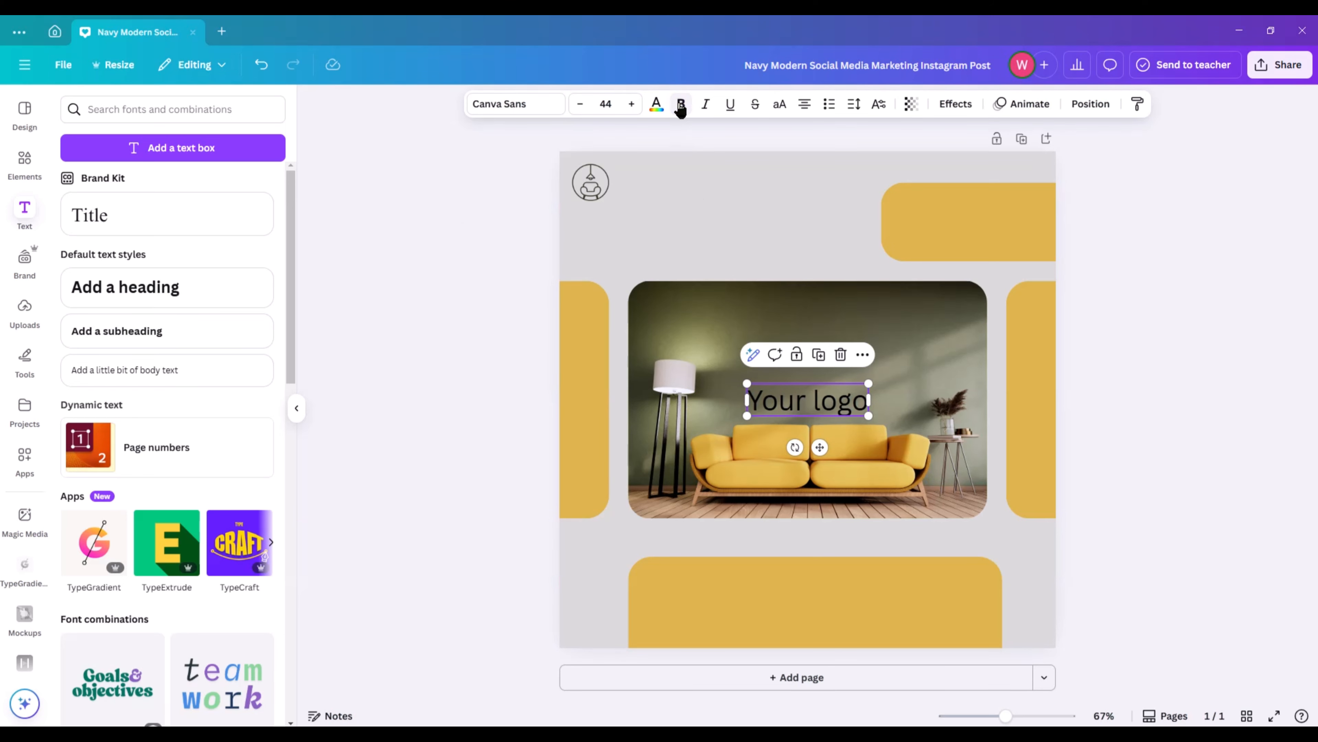
drag(868, 383, 662, 215)
click(476, 208)
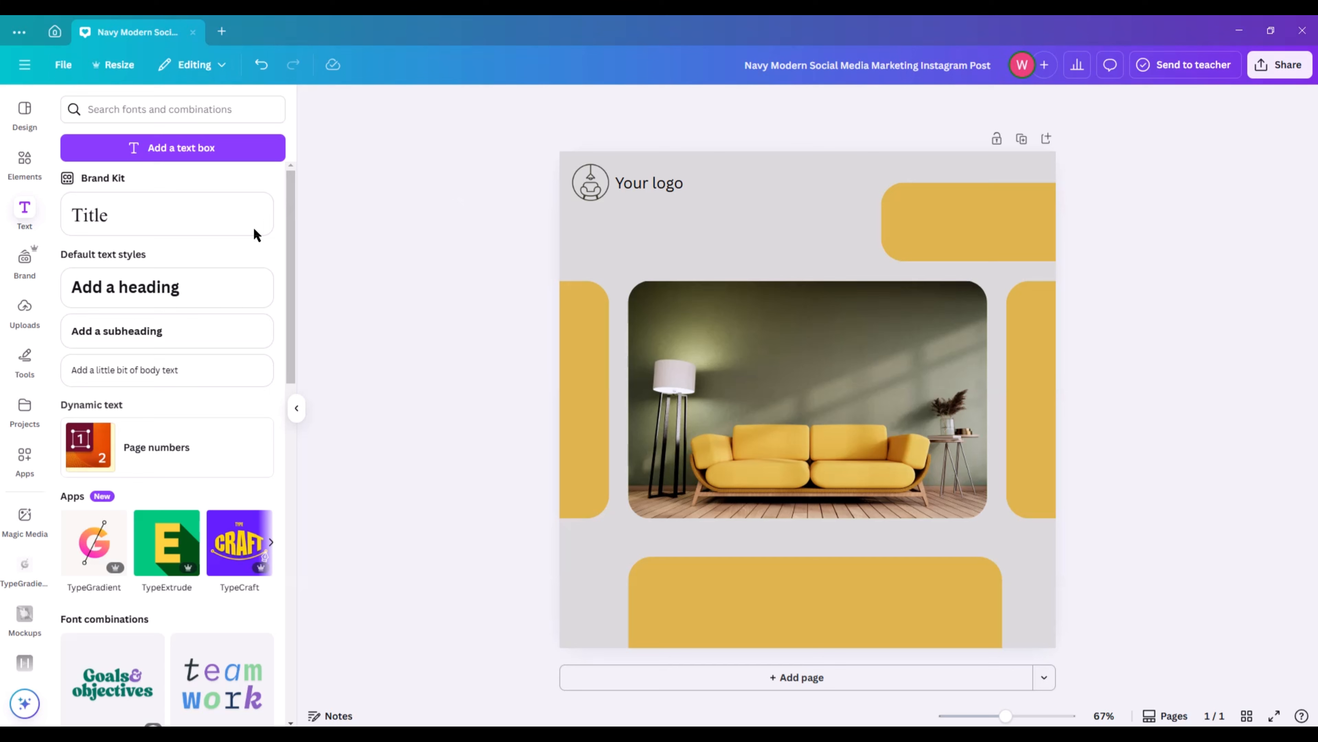
Add a heading reading "Minimalist", shrink it and place it between the logo text and the sofa photo.
click(190, 287)
key(BackSpace)
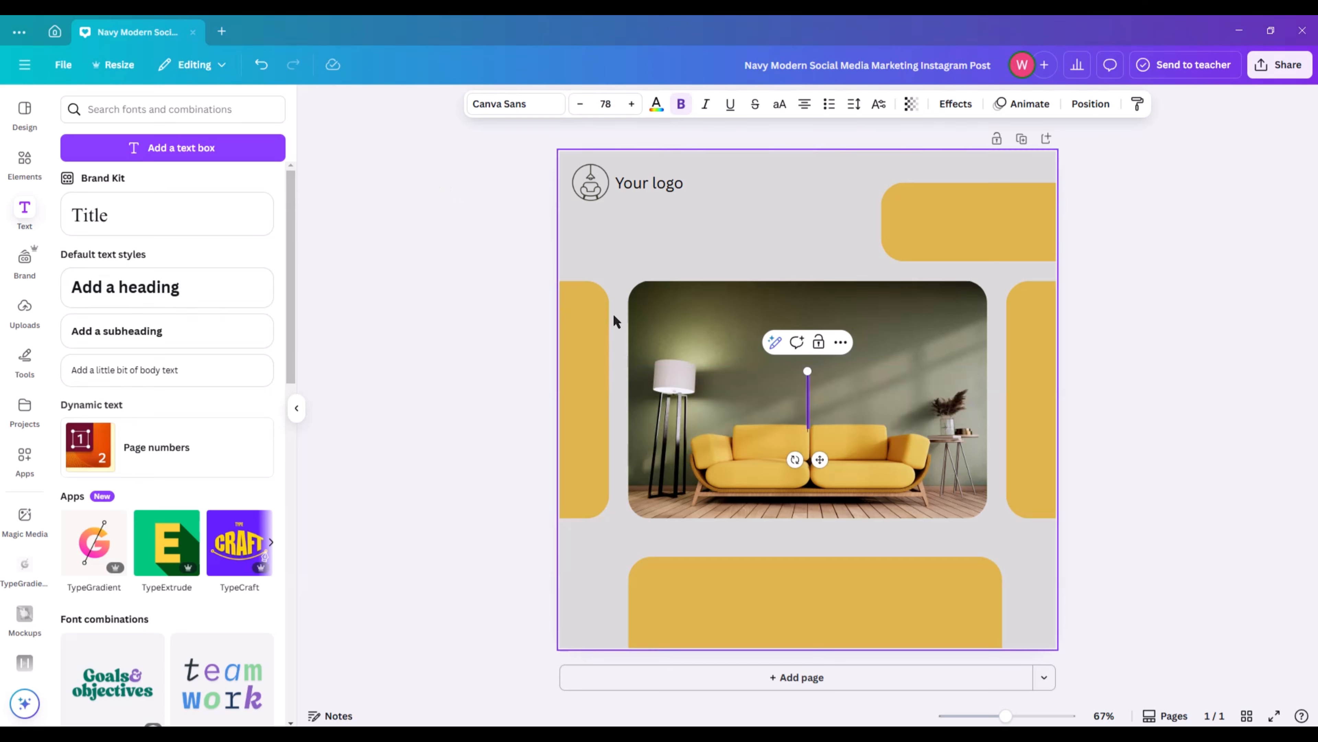
text(Min)
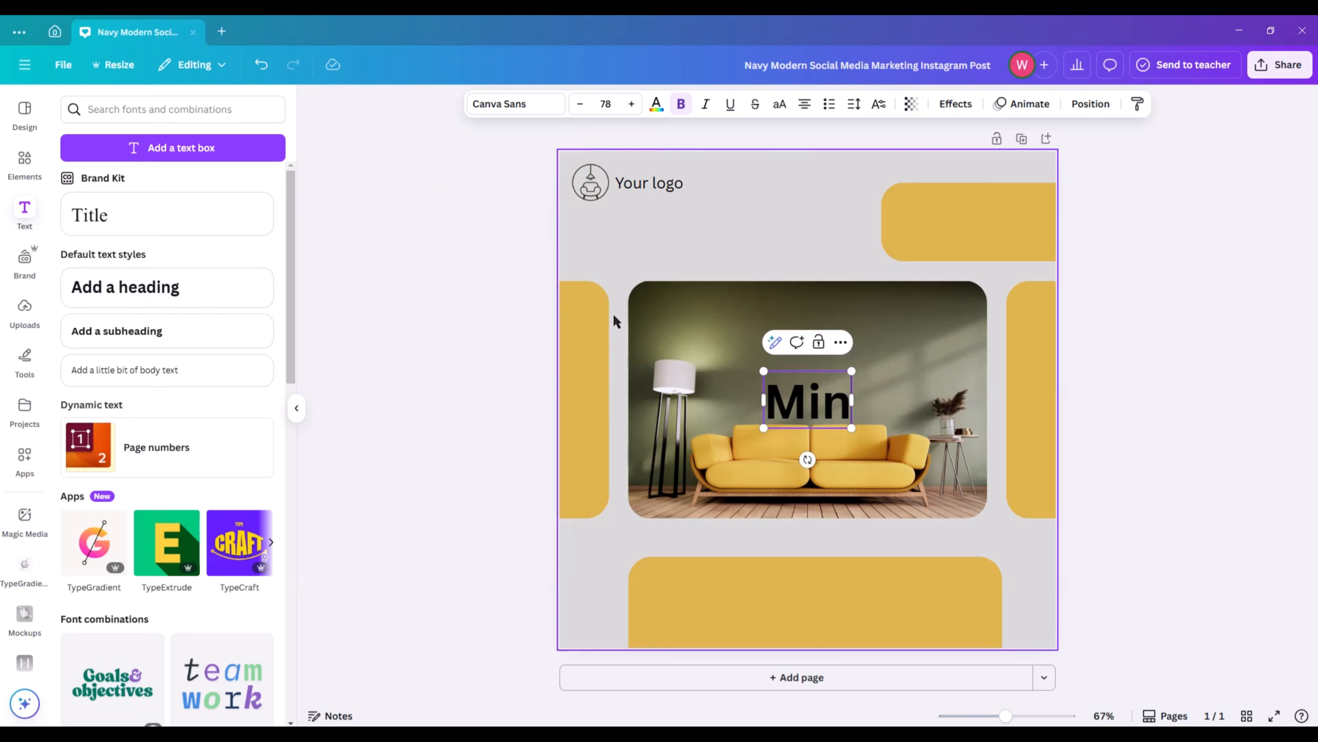
text(im)
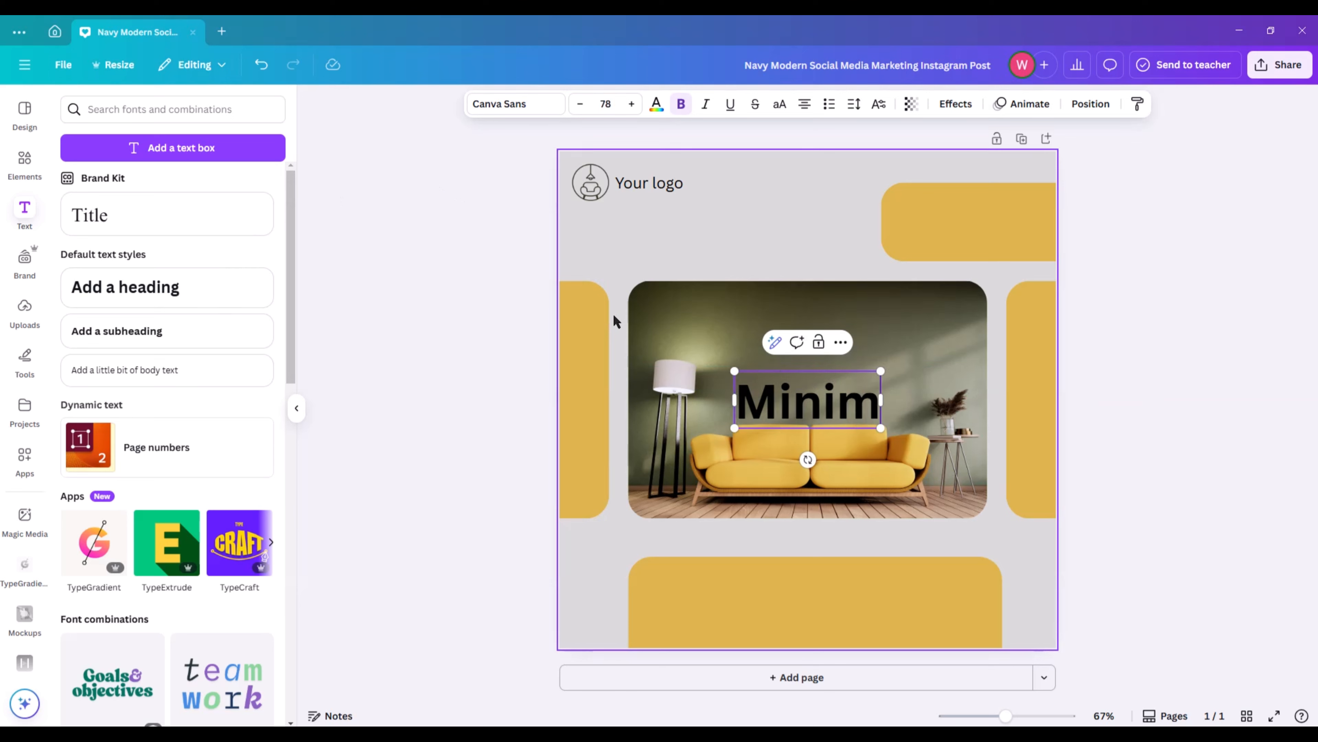
text(alist)
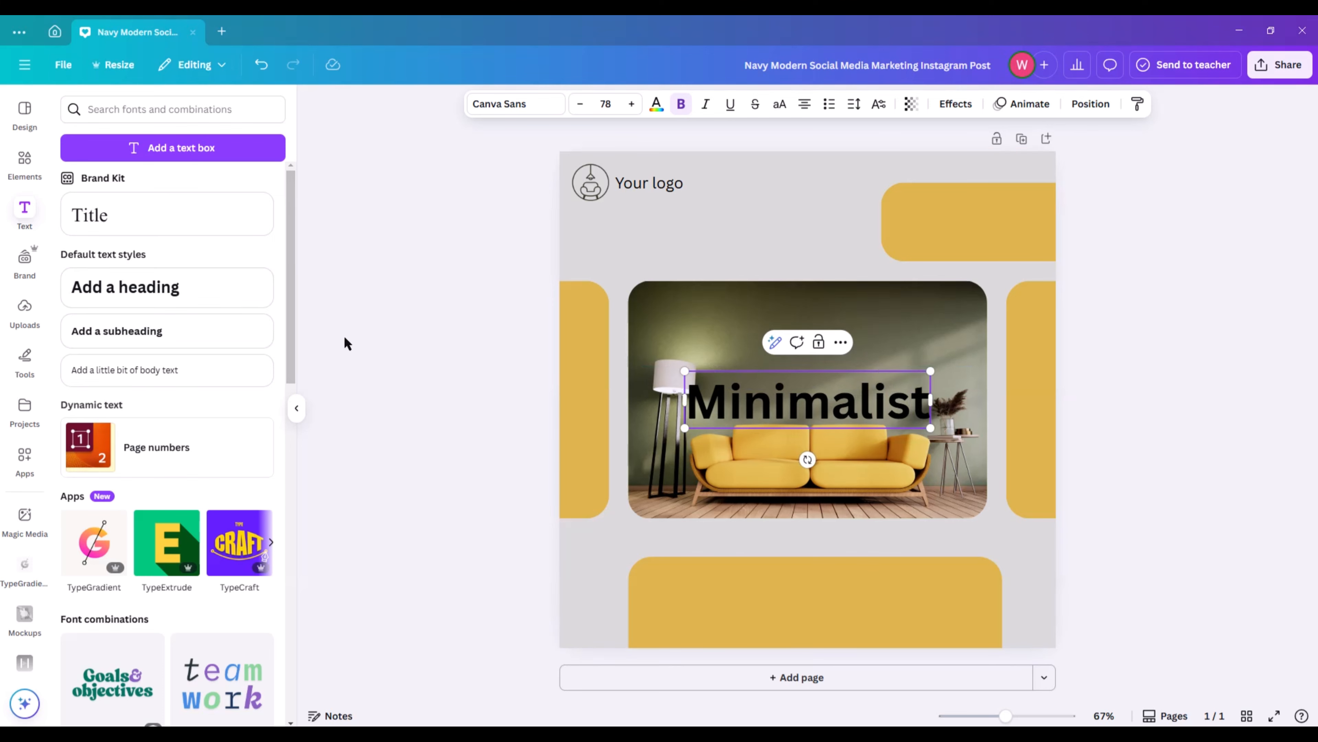
drag(789, 399, 644, 228)
drag(780, 256, 729, 218)
Shrink the logo graphic and the "Your logo" text and align them side by side in the page's upper-left corner.
click(584, 190)
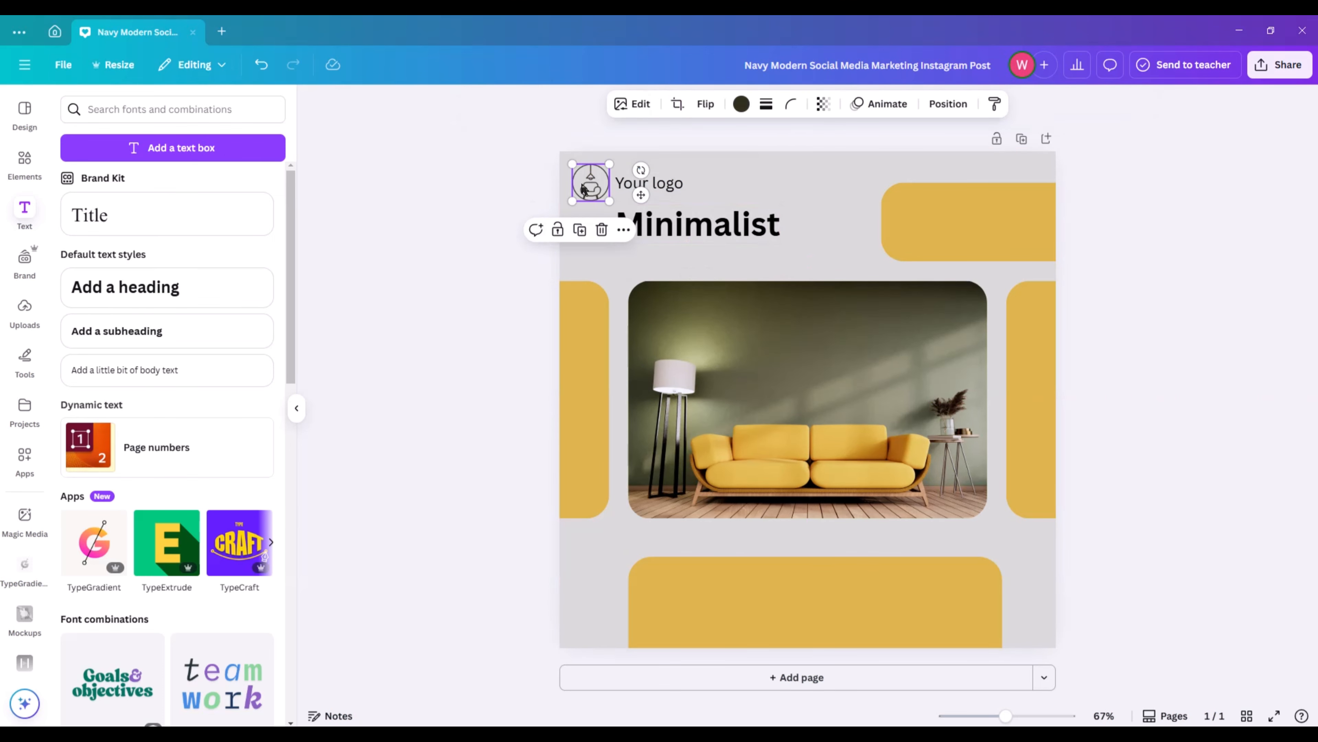
drag(584, 189, 628, 179)
click(672, 191)
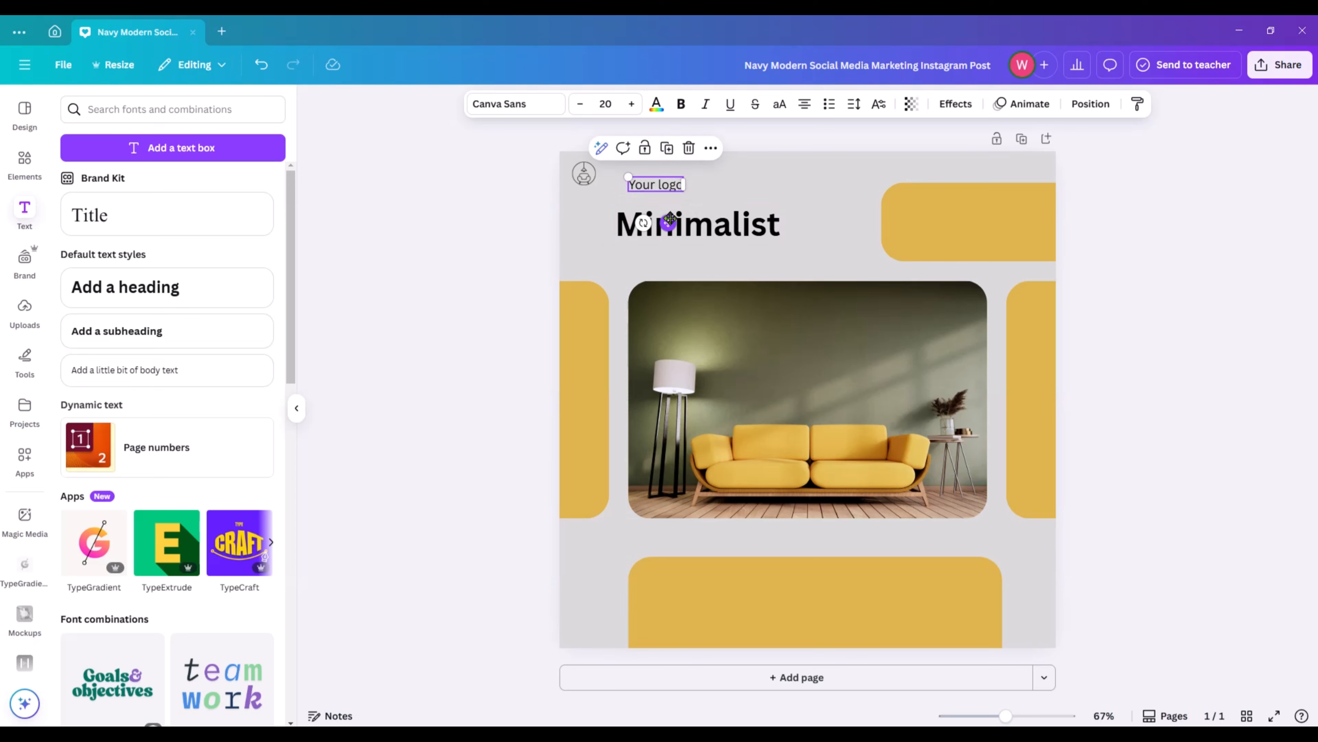
drag(668, 222, 642, 212)
click(504, 219)
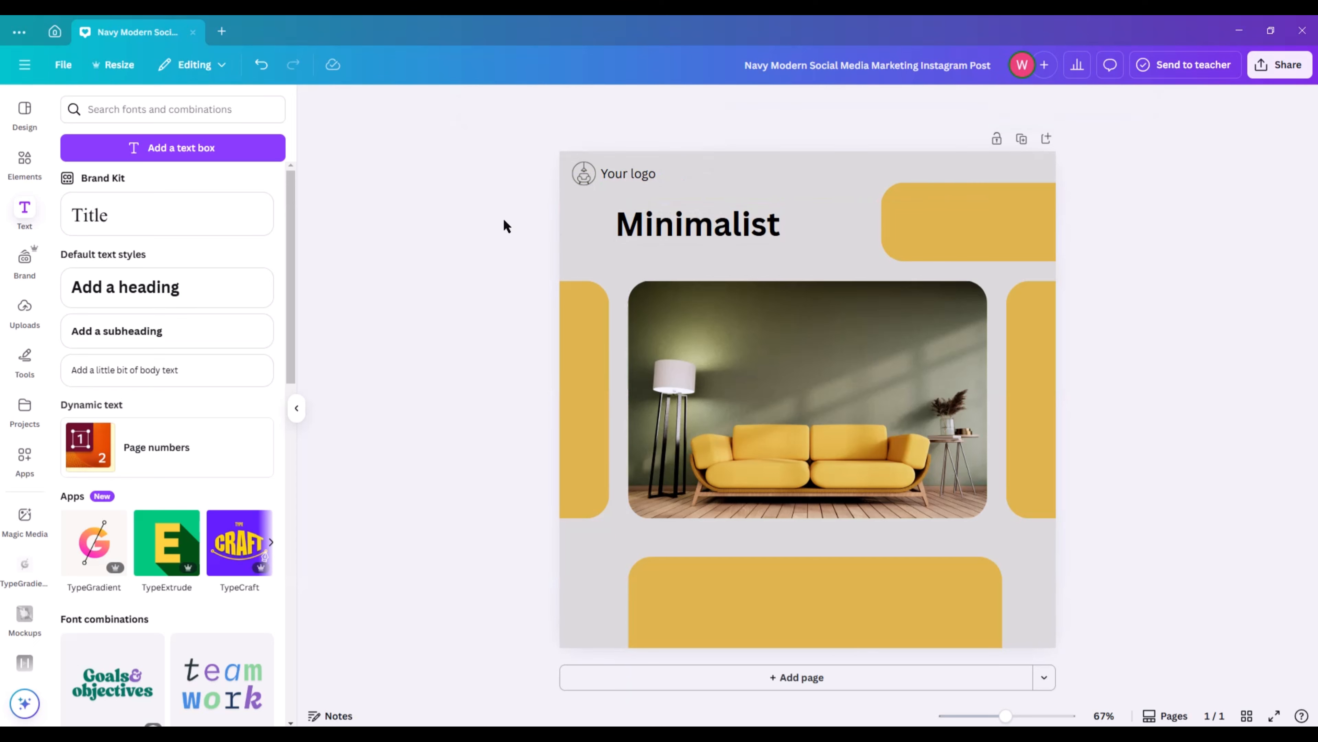
Resize the "Minimalist" heading to 54.5 and position it just below the logo text.
click(698, 239)
mouse_move(785, 245)
mouse_down()
mouse_move(806, 250)
mouse_move(768, 226)
mouse_up()
drag(821, 185, 744, 204)
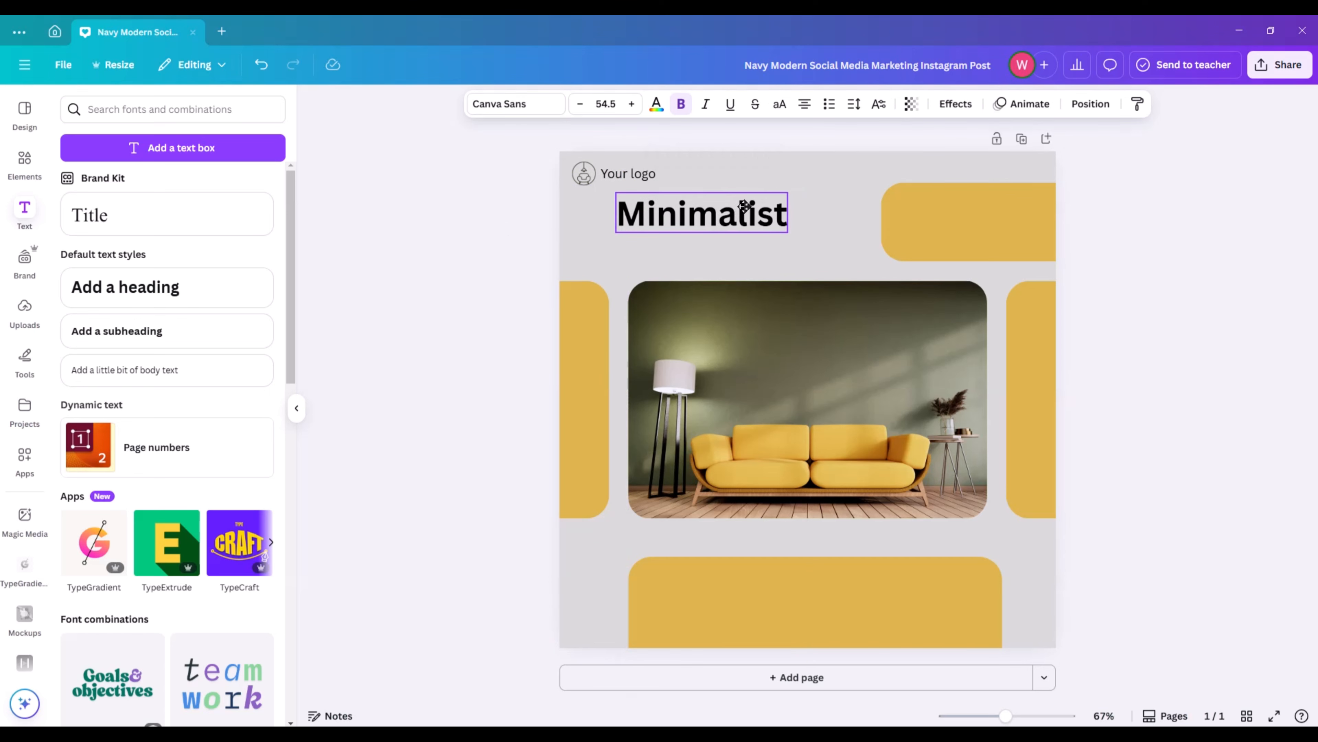
click(1134, 233)
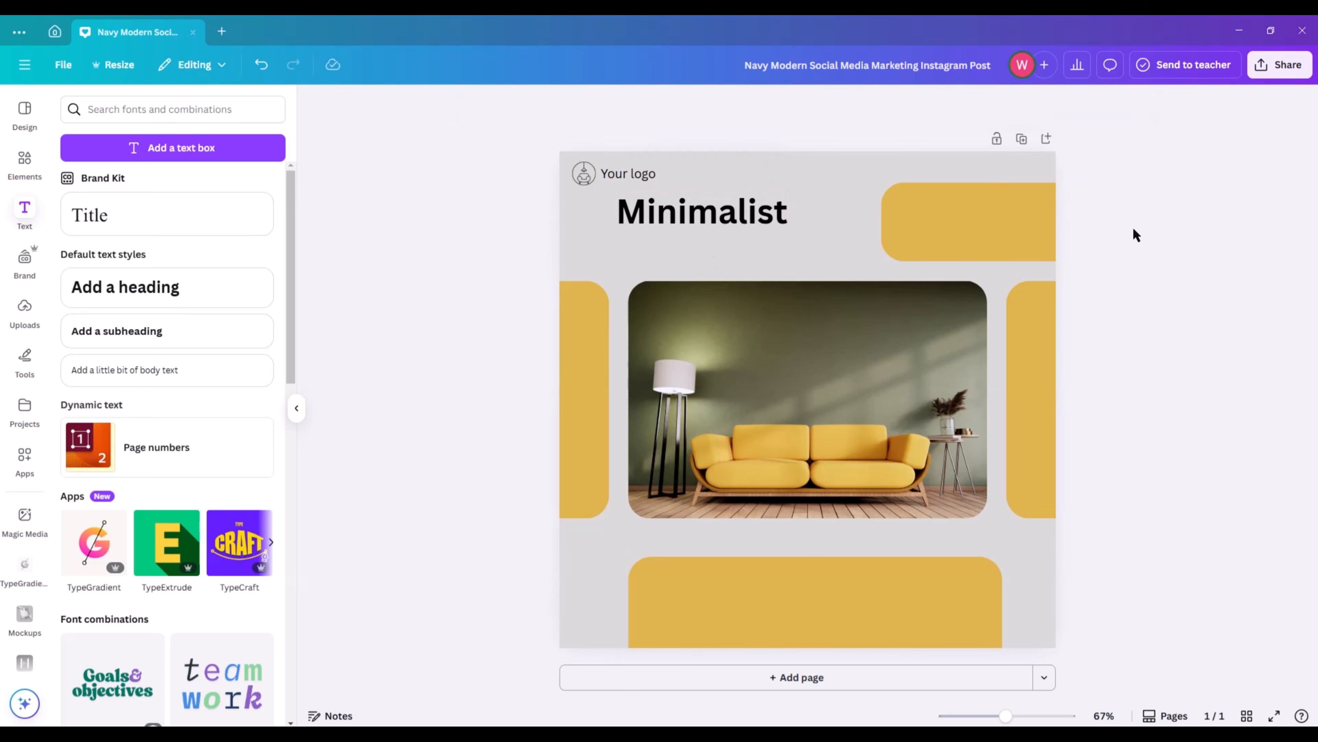
drag(700, 217, 693, 219)
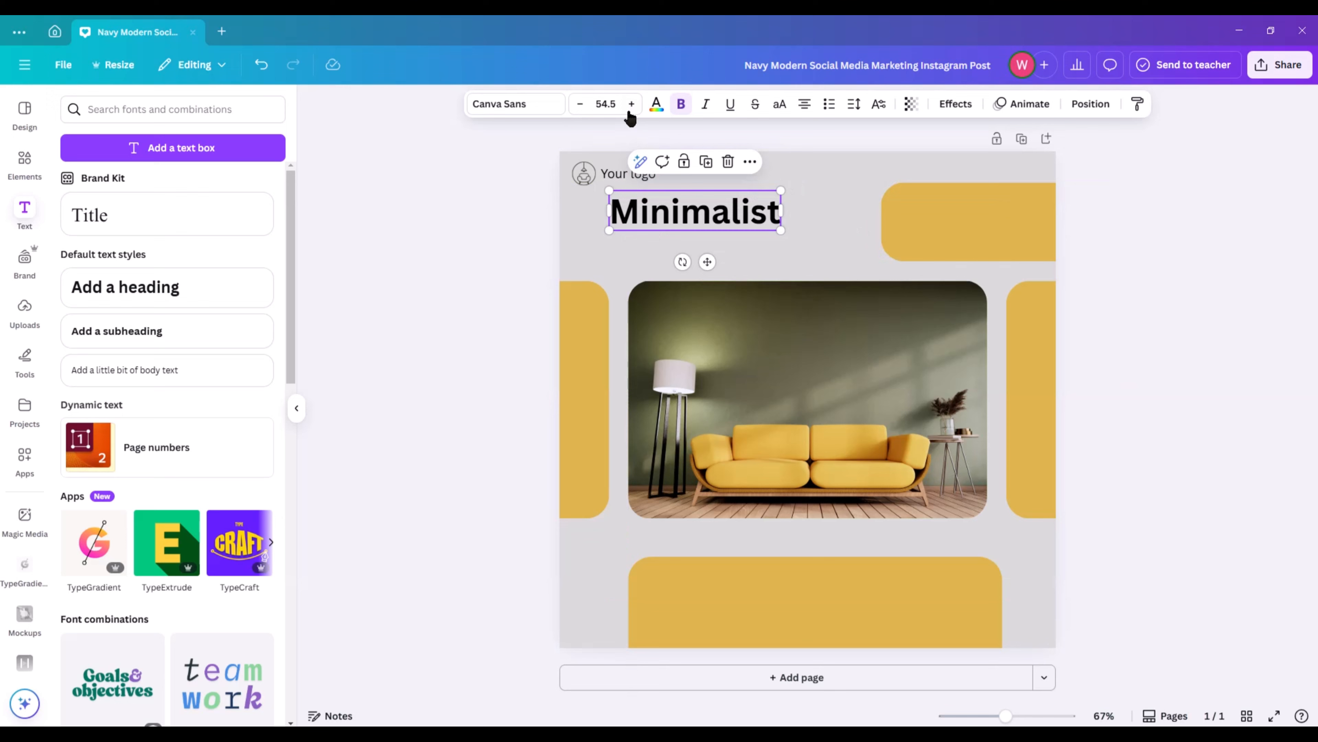
Recolour the "Minimalist" heading with the olive green from the photo colours and make it italic.
click(657, 107)
click(154, 381)
click(360, 259)
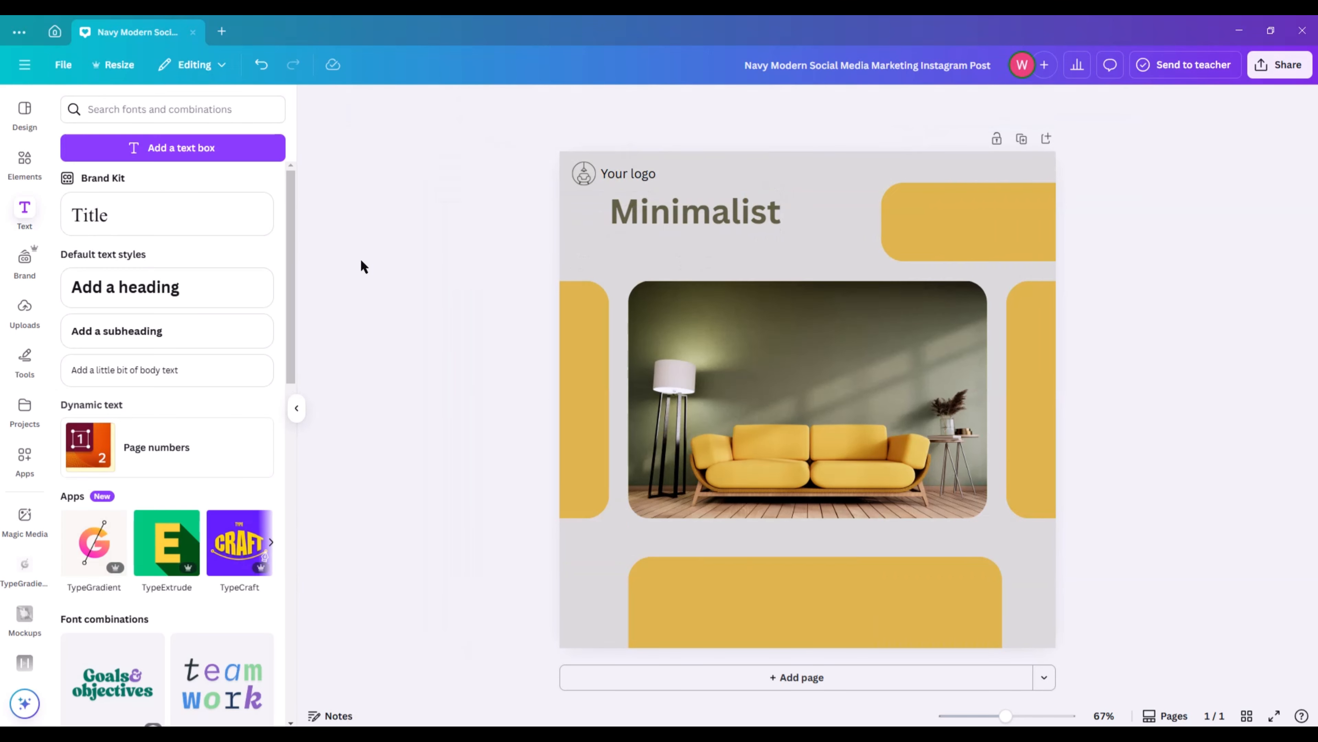
click(669, 205)
click(704, 105)
click(388, 241)
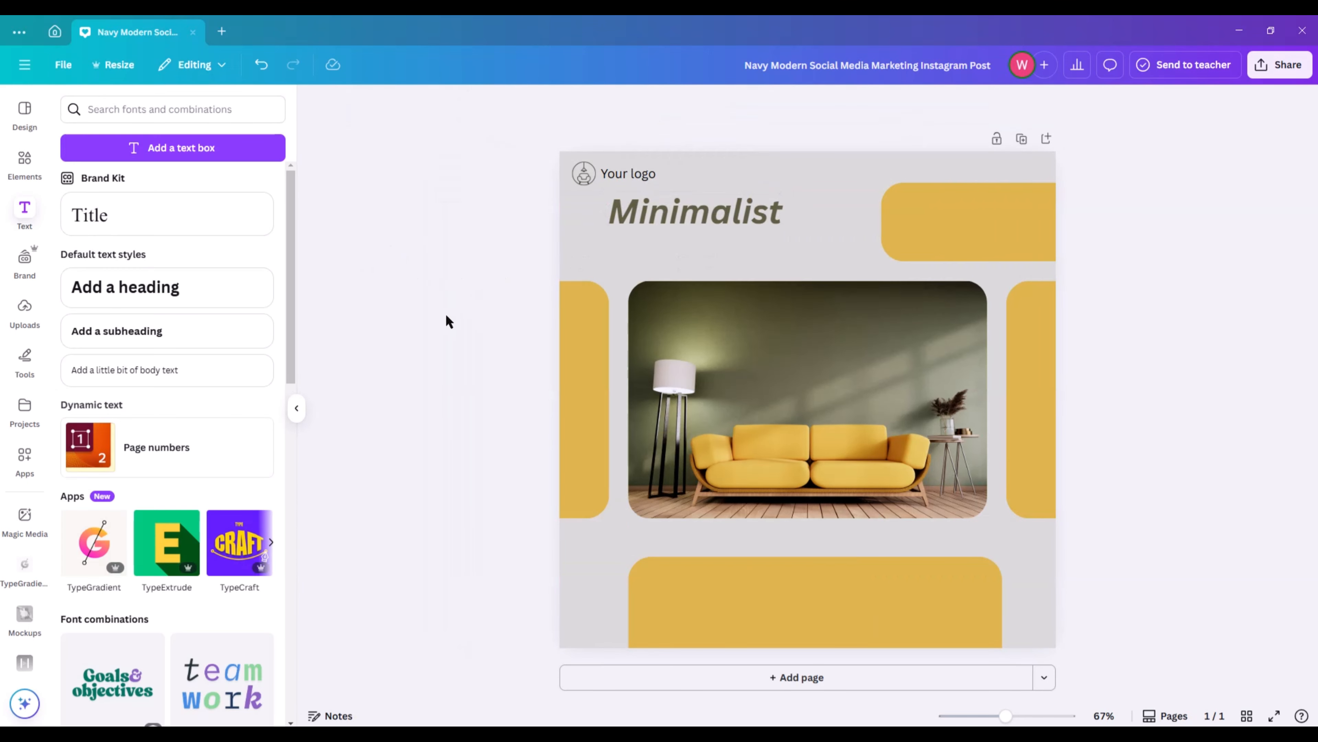
Add a subheading reading "Furniture" in non-bold italics and left-align it beneath "Minimalist".
click(165, 330)
key(BackSpace)
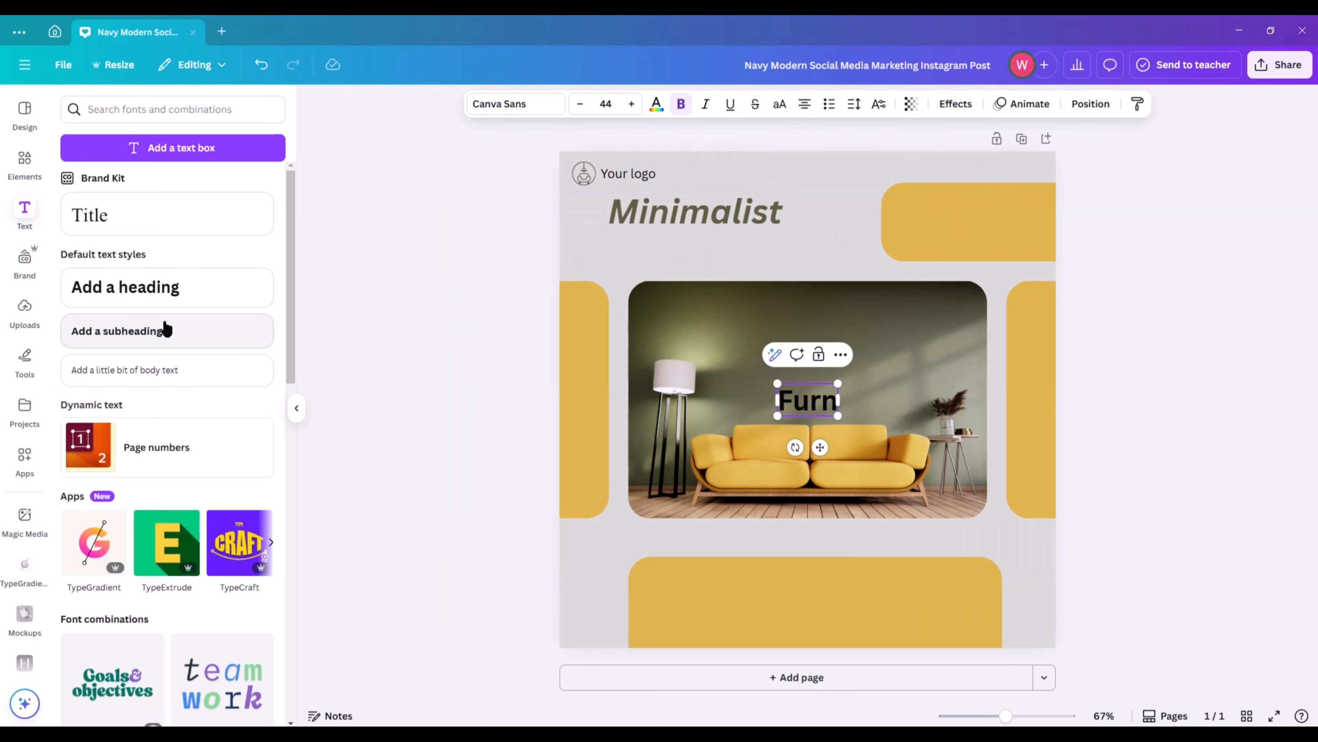
text(Furniture)
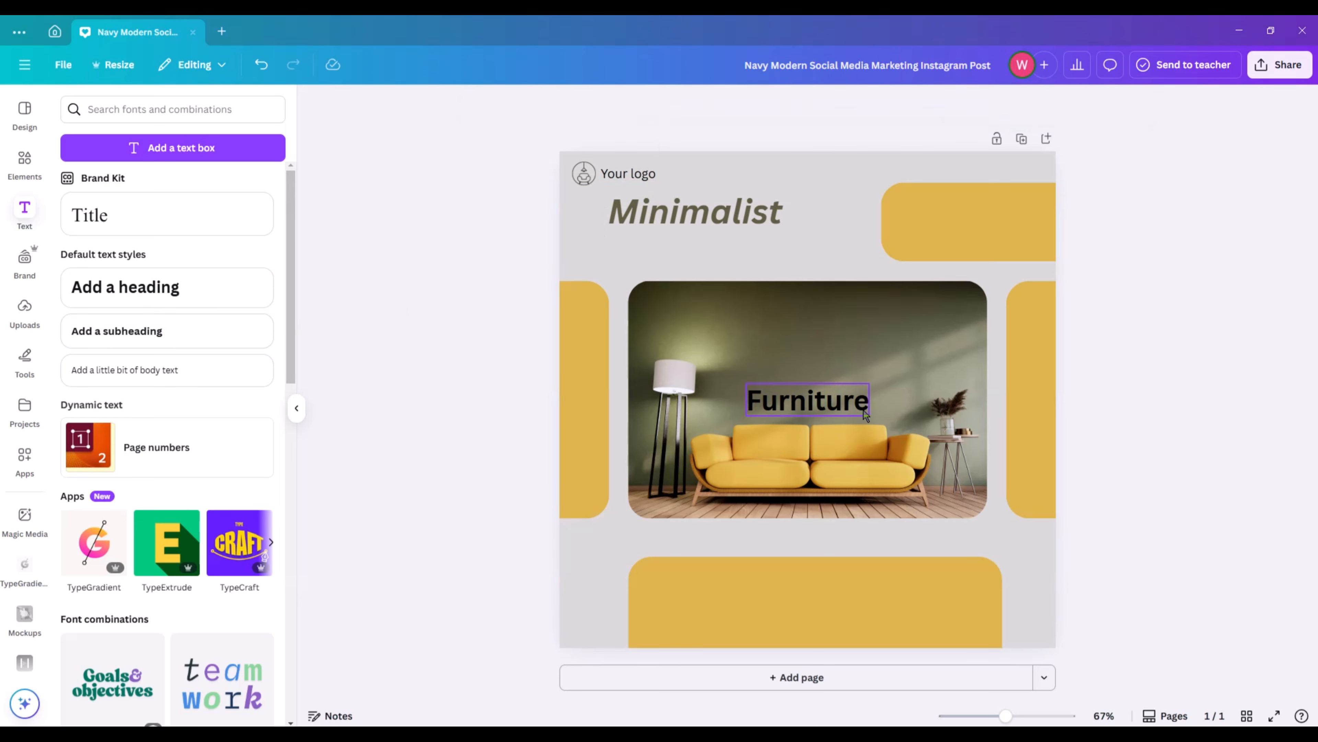
drag(820, 447, 684, 291)
Recolour "Furniture" with the olive green from the photo colours and move it slightly closer to "Minimalist".
click(656, 106)
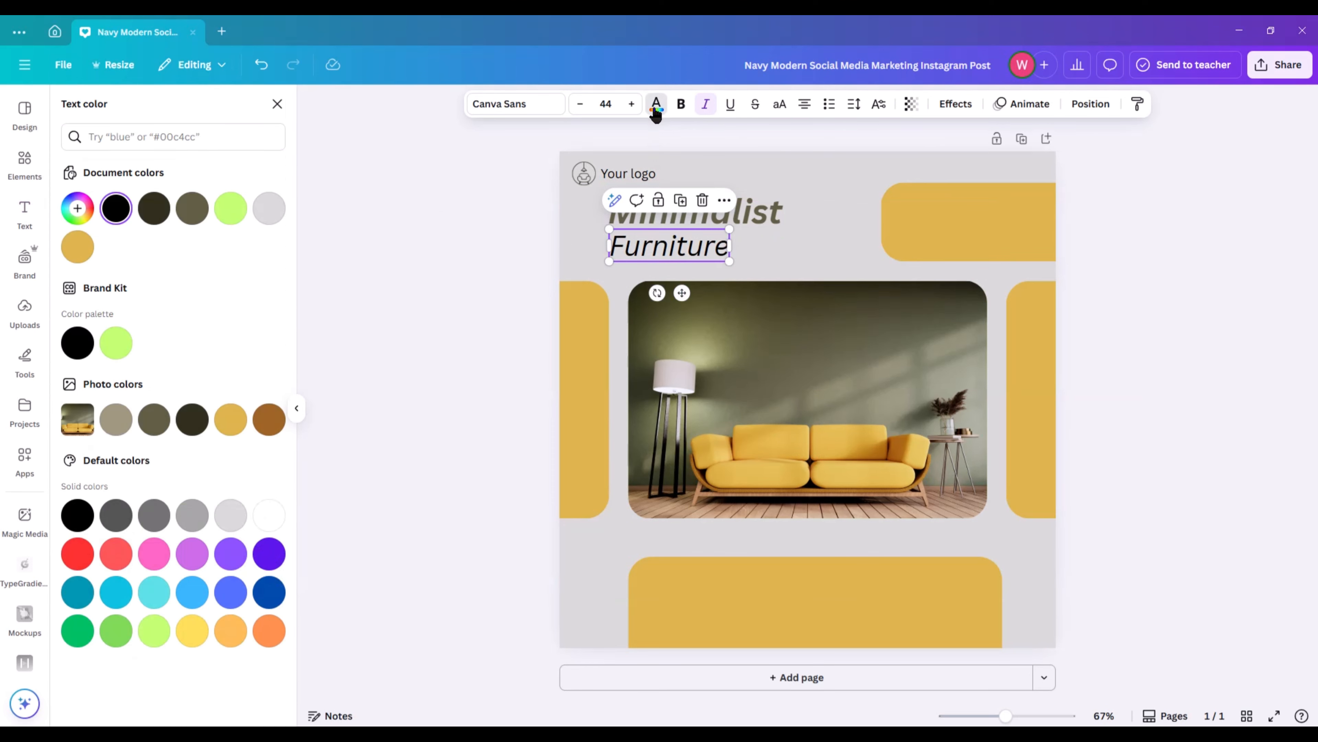
click(146, 424)
click(310, 329)
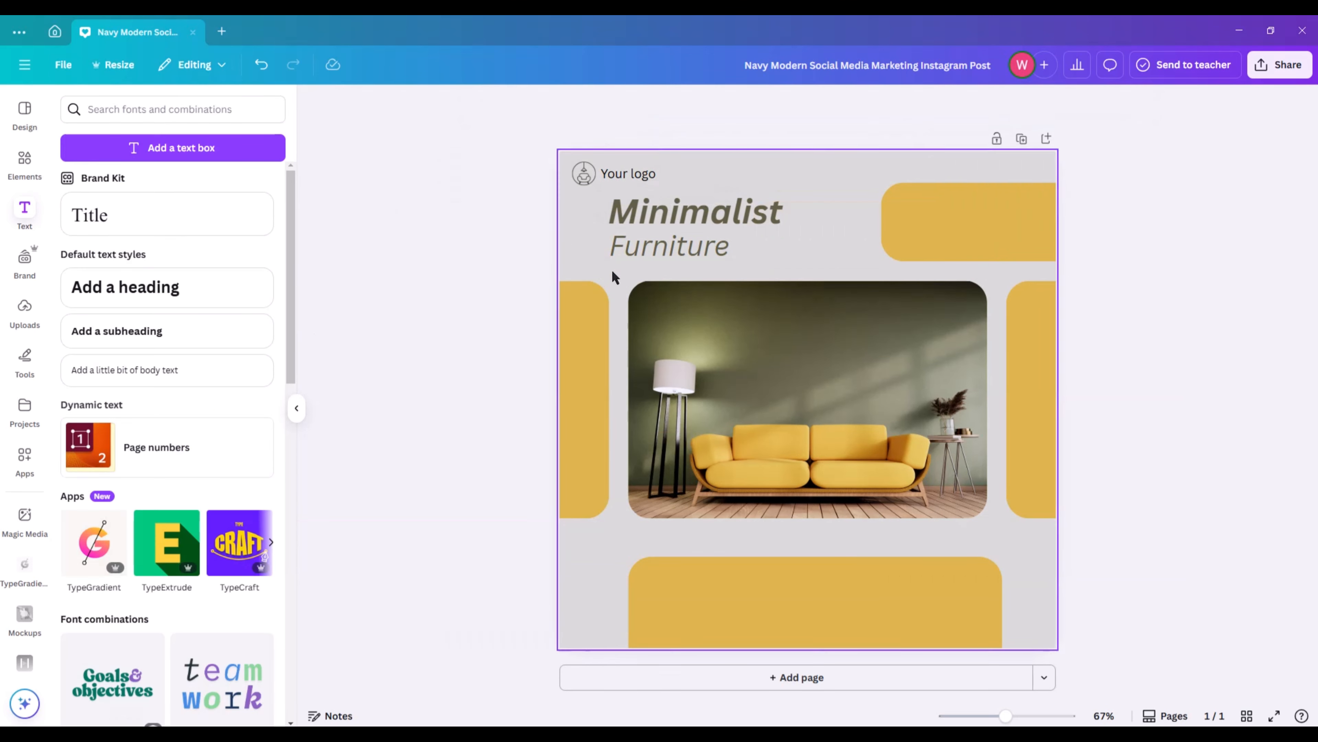
drag(626, 257, 625, 255)
click(479, 239)
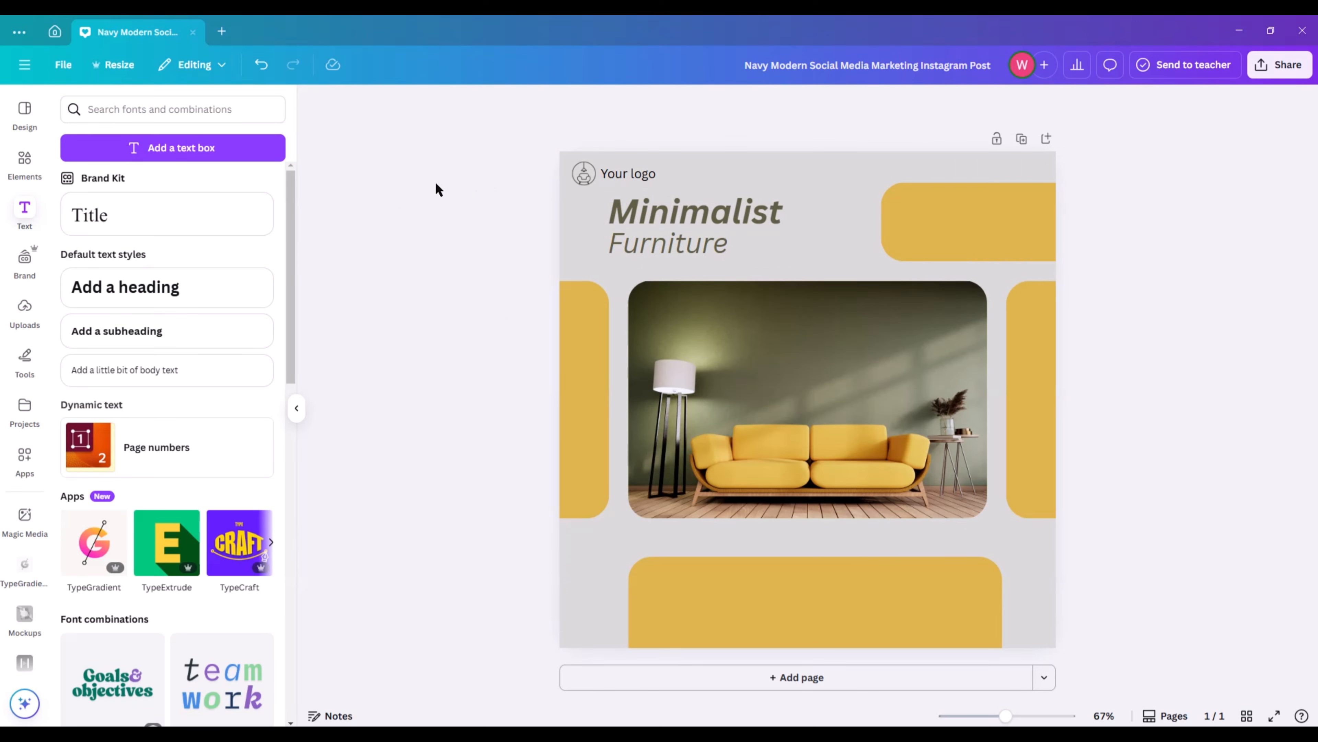
Add a subheading reading "save upto" and switch it to uppercase.
click(177, 330)
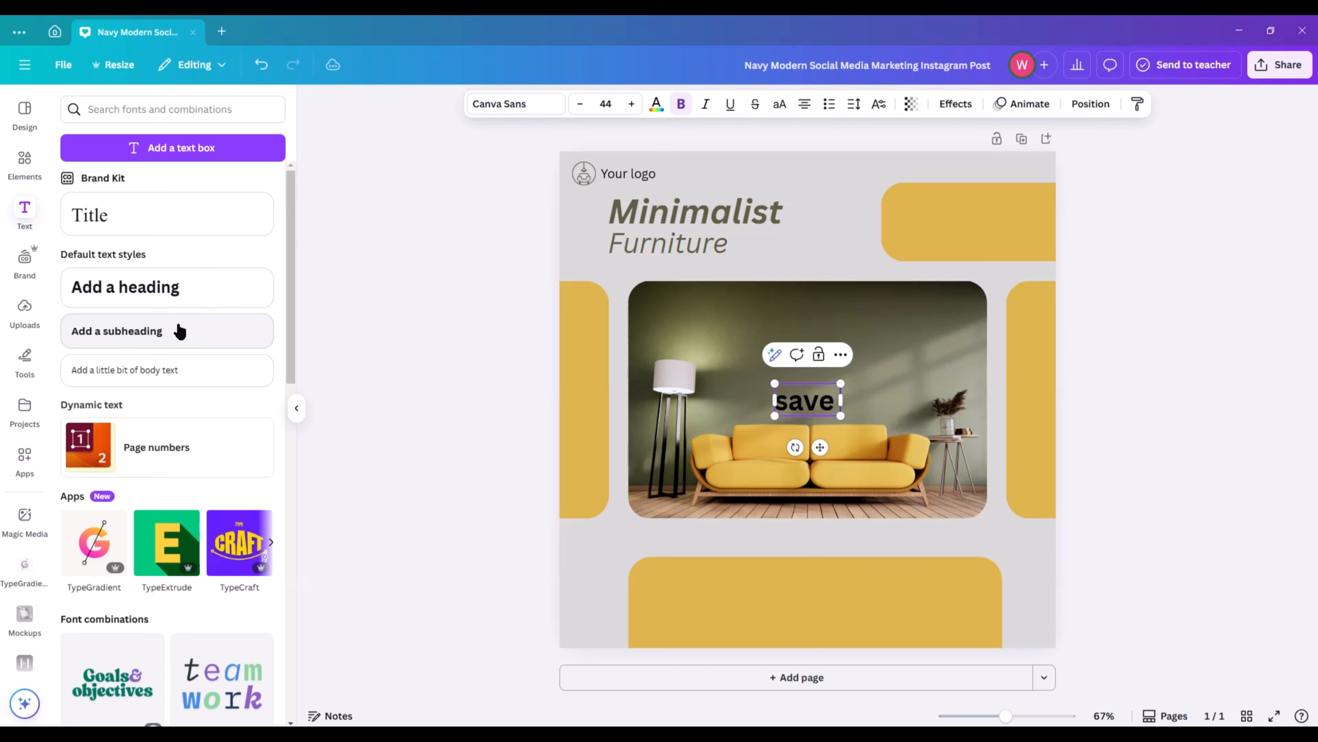
text(save upto)
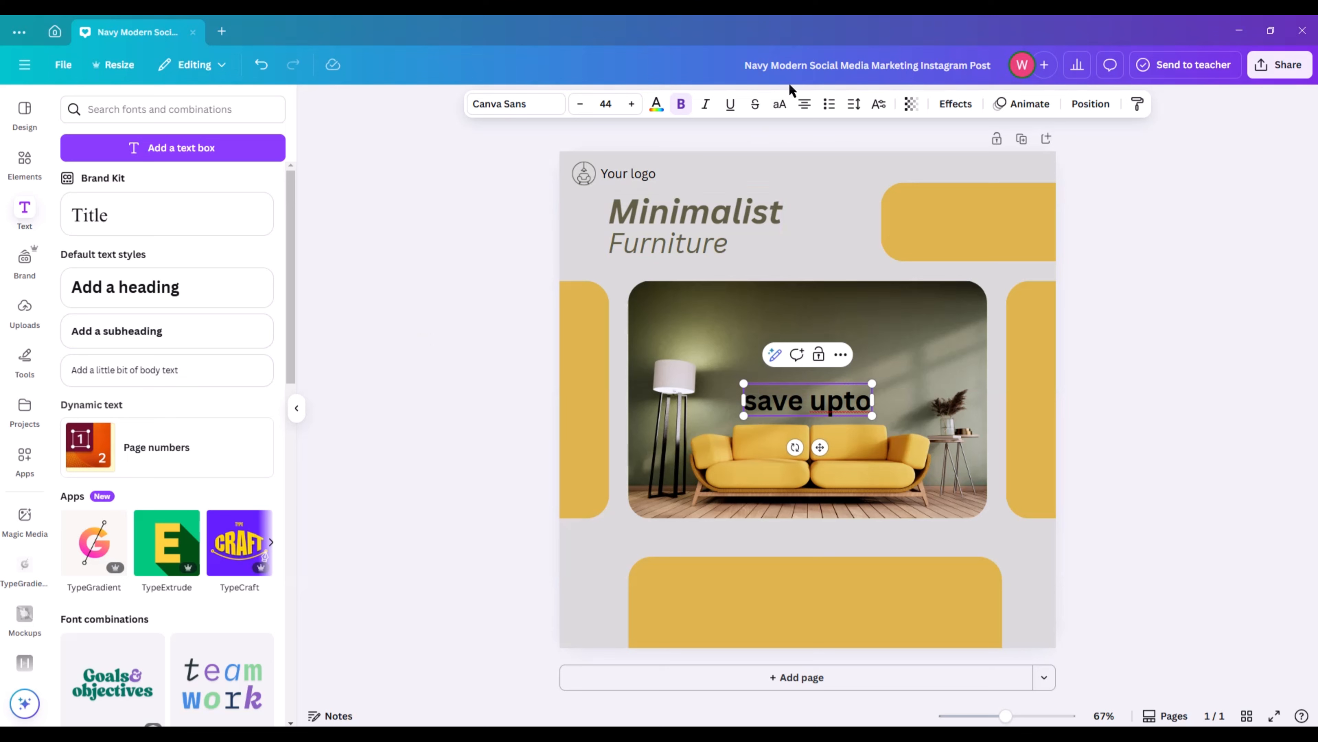
click(780, 103)
click(1275, 434)
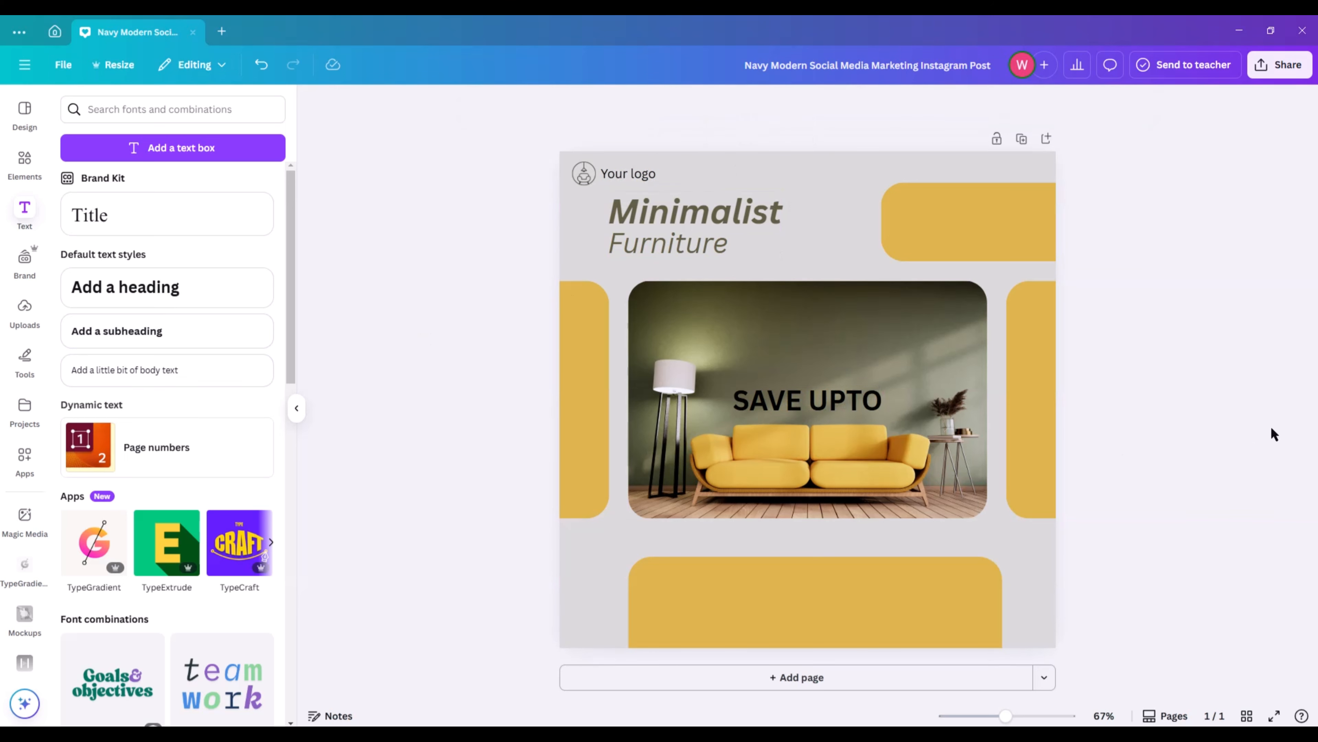
Remove the bold from "SAVE UPTO", shrink it to size 25.7 and place it on the upper-right mustard rectangle.
click(850, 413)
click(686, 106)
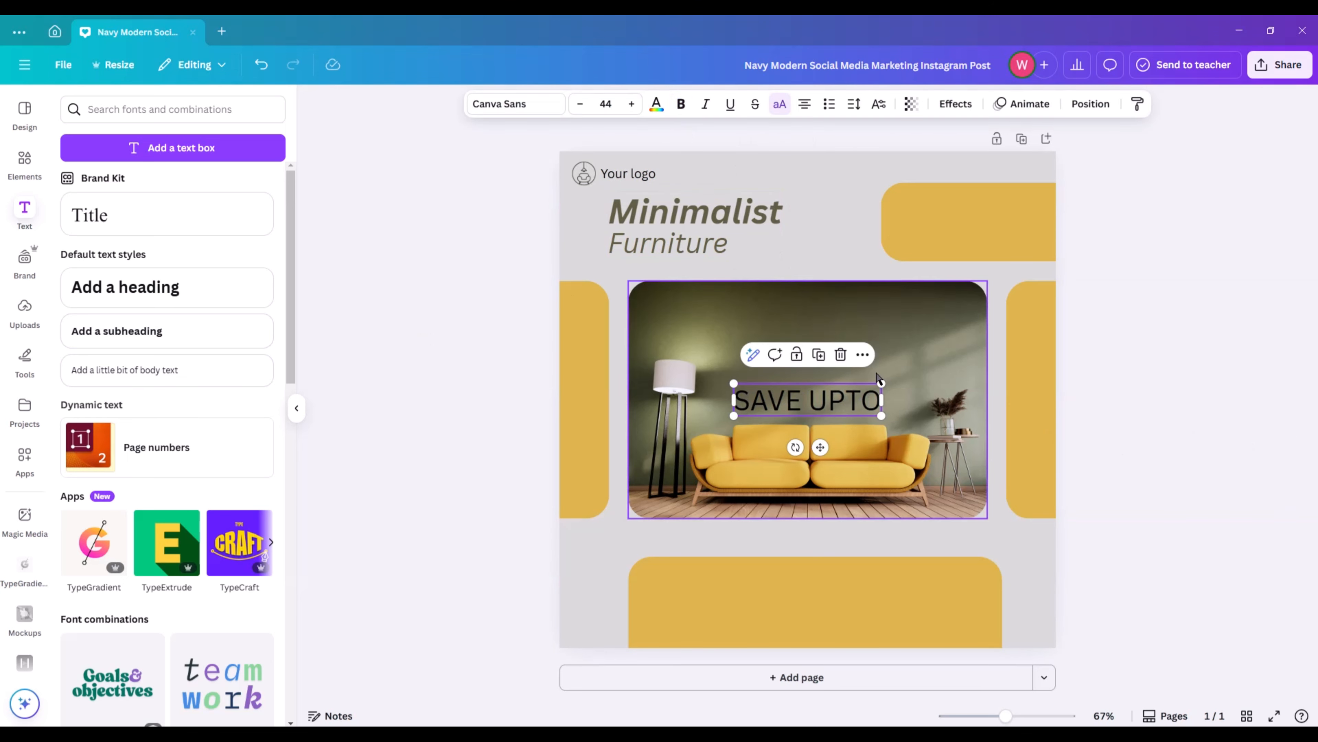
drag(883, 384, 989, 241)
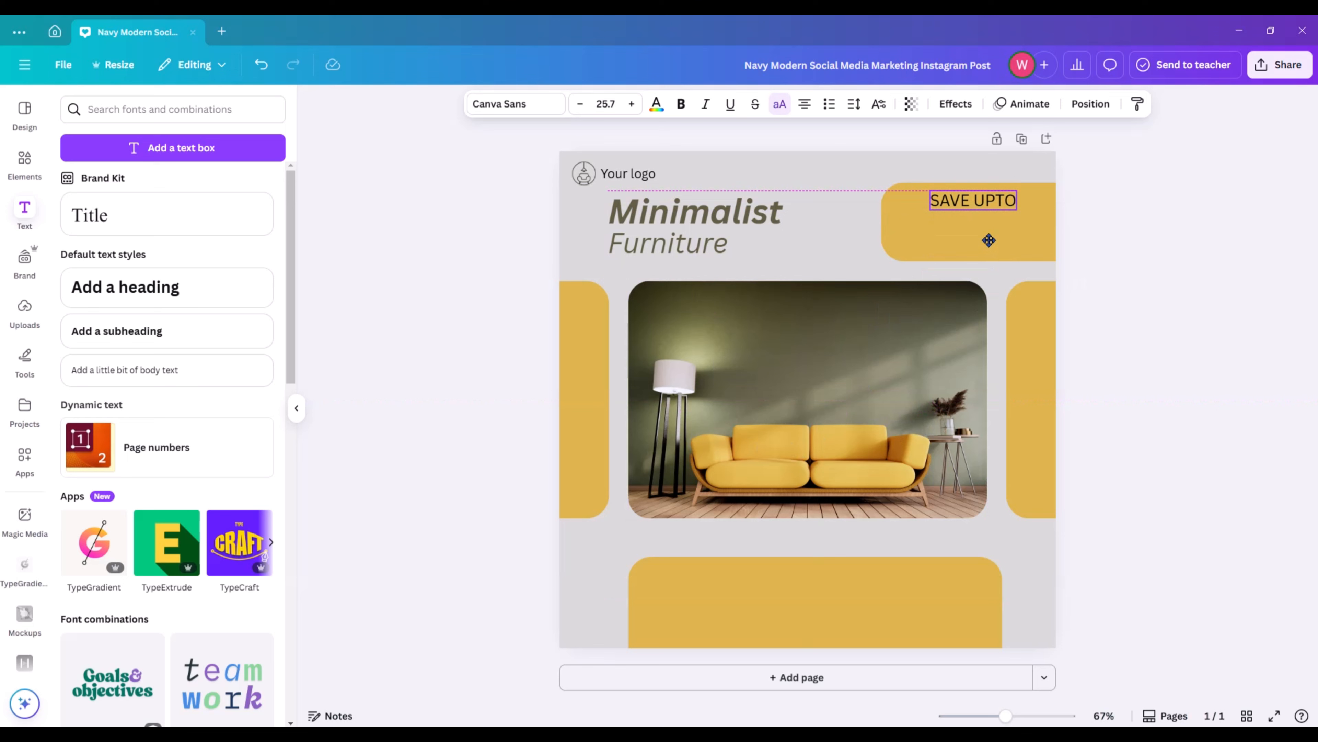
click(1117, 223)
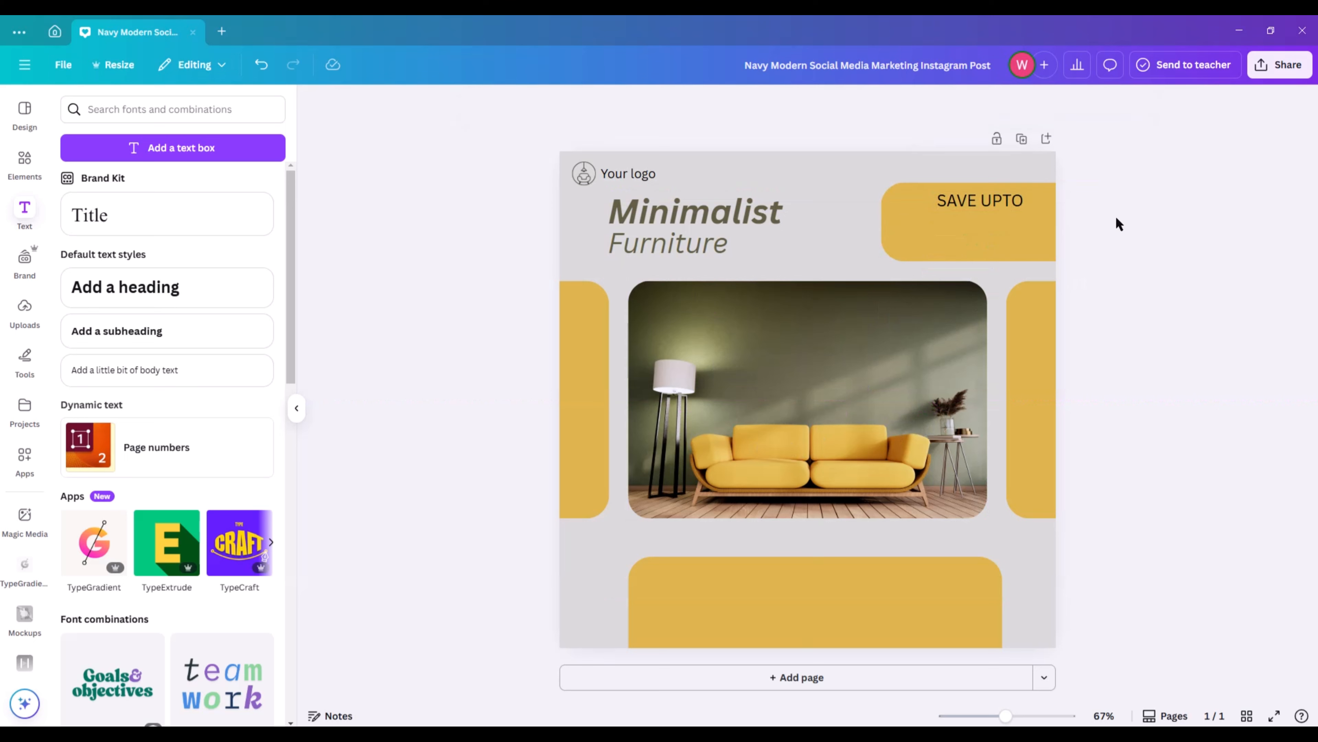
Recolour the "SAVE UPTO" text with the darkest photo colour.
click(1009, 205)
click(657, 105)
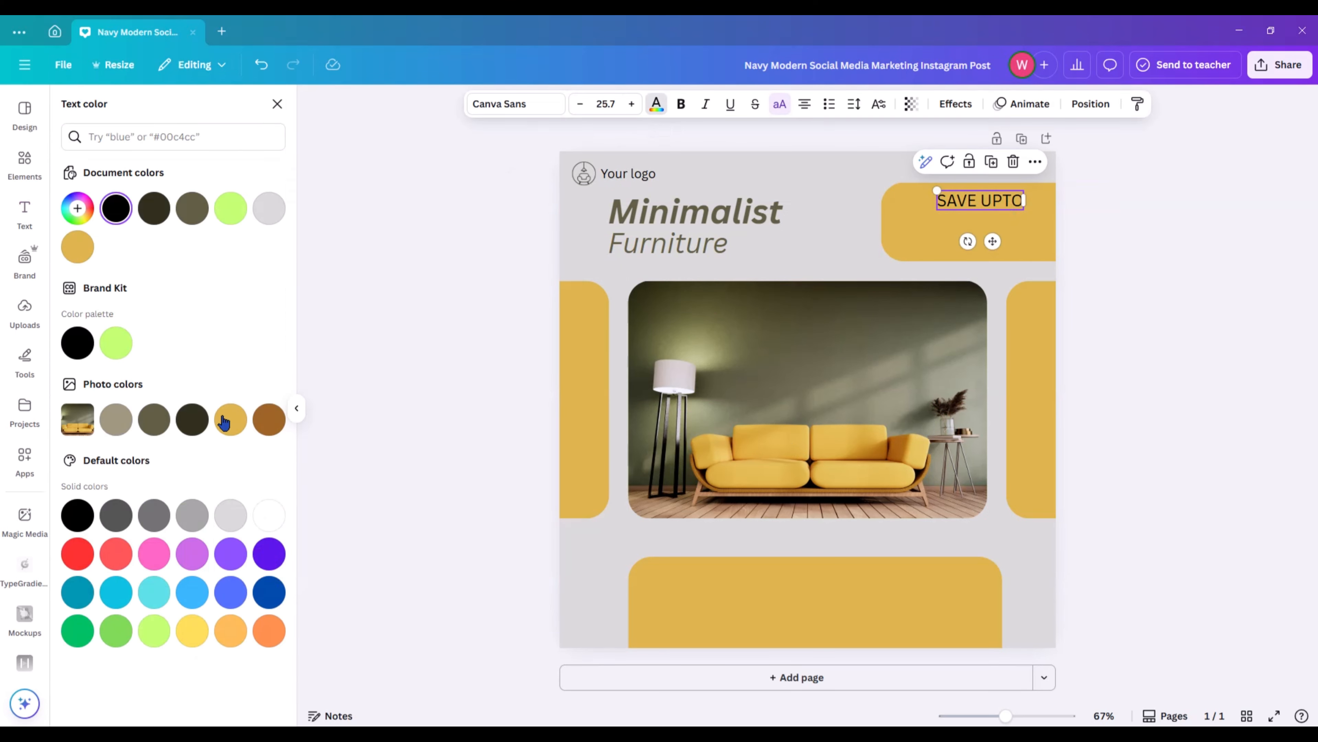
click(269, 421)
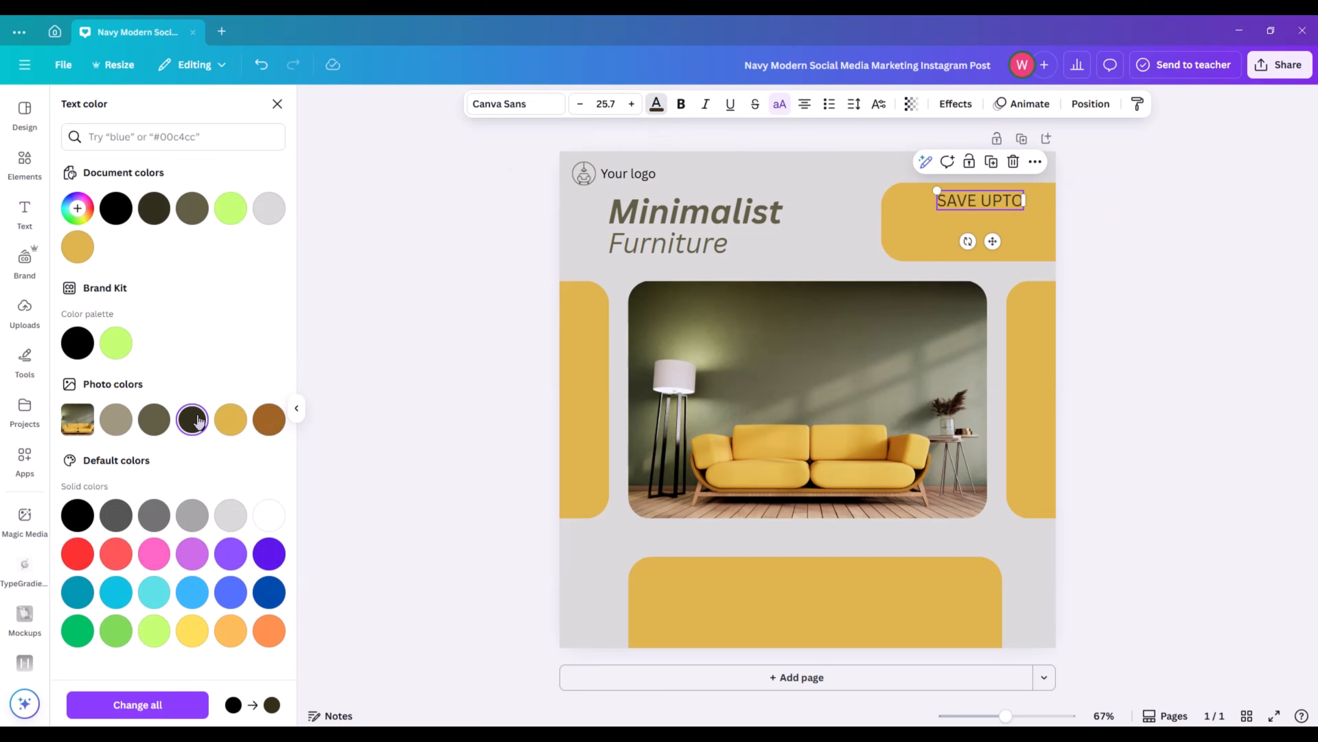
click(359, 343)
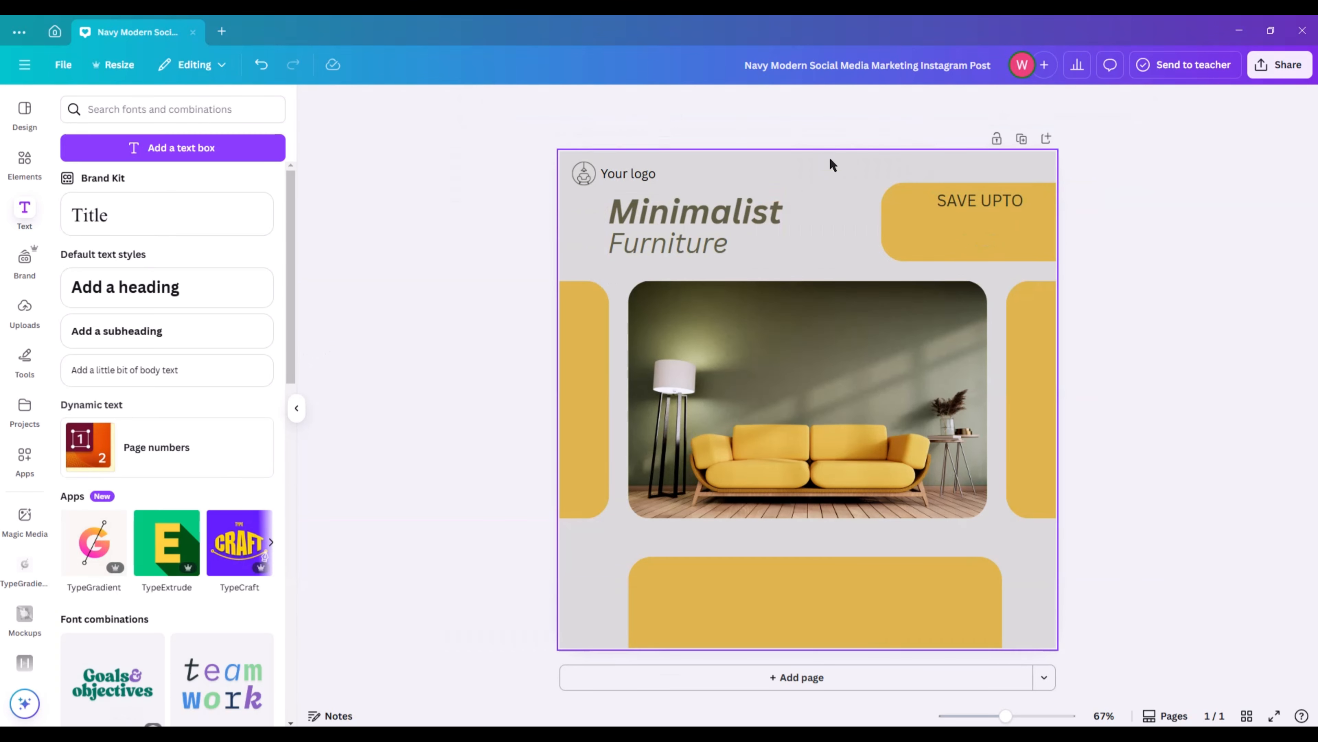
Shrink "SAVE UPTO" slightly and shift it closer to the page's right edge within the mustard rectangle.
drag(984, 203, 977, 199)
drag(933, 190, 983, 190)
click(1119, 224)
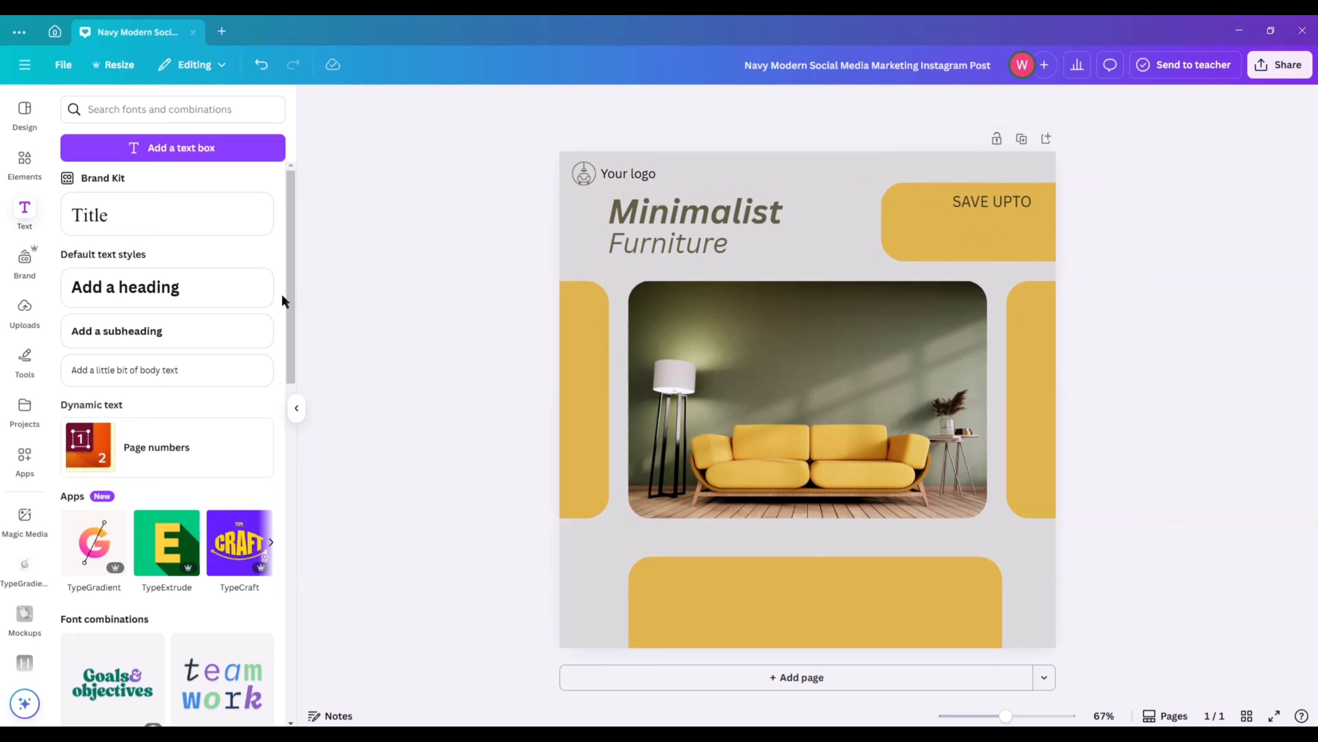
Add a heading reading "45 %".
click(175, 288)
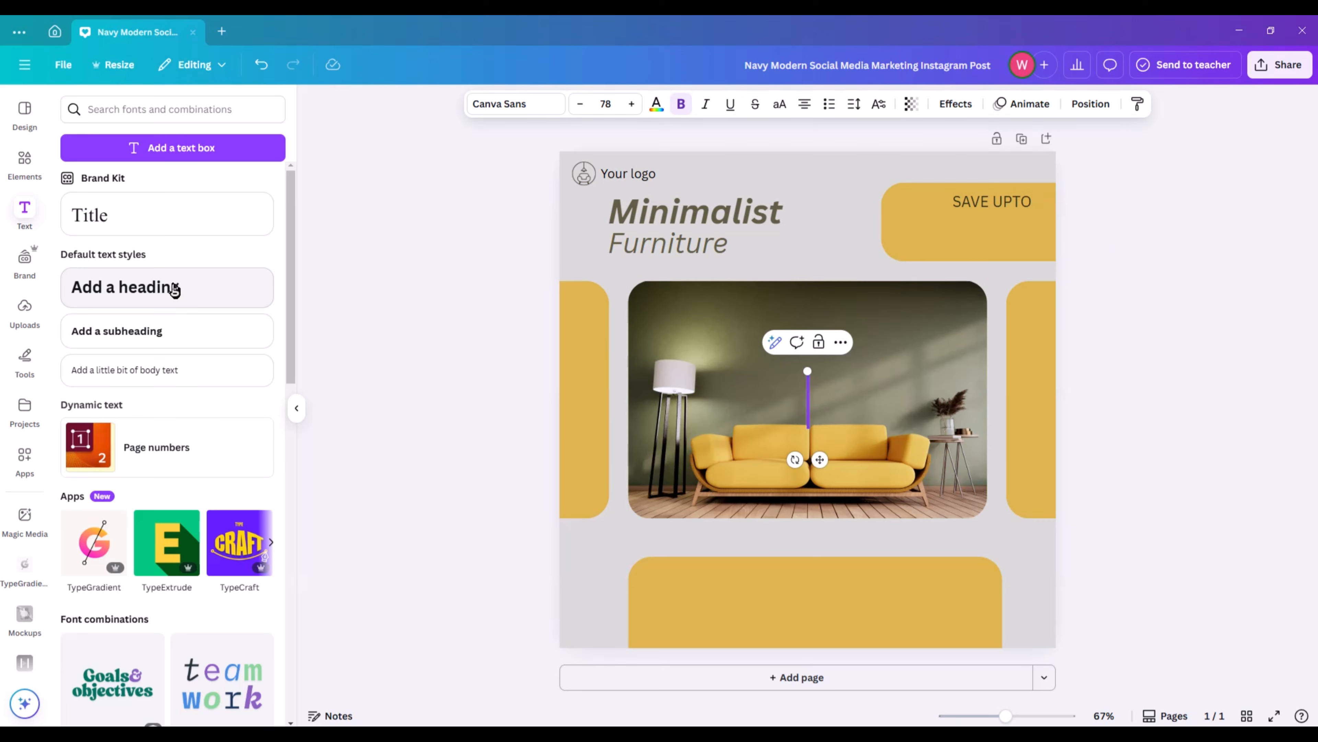
text(45)
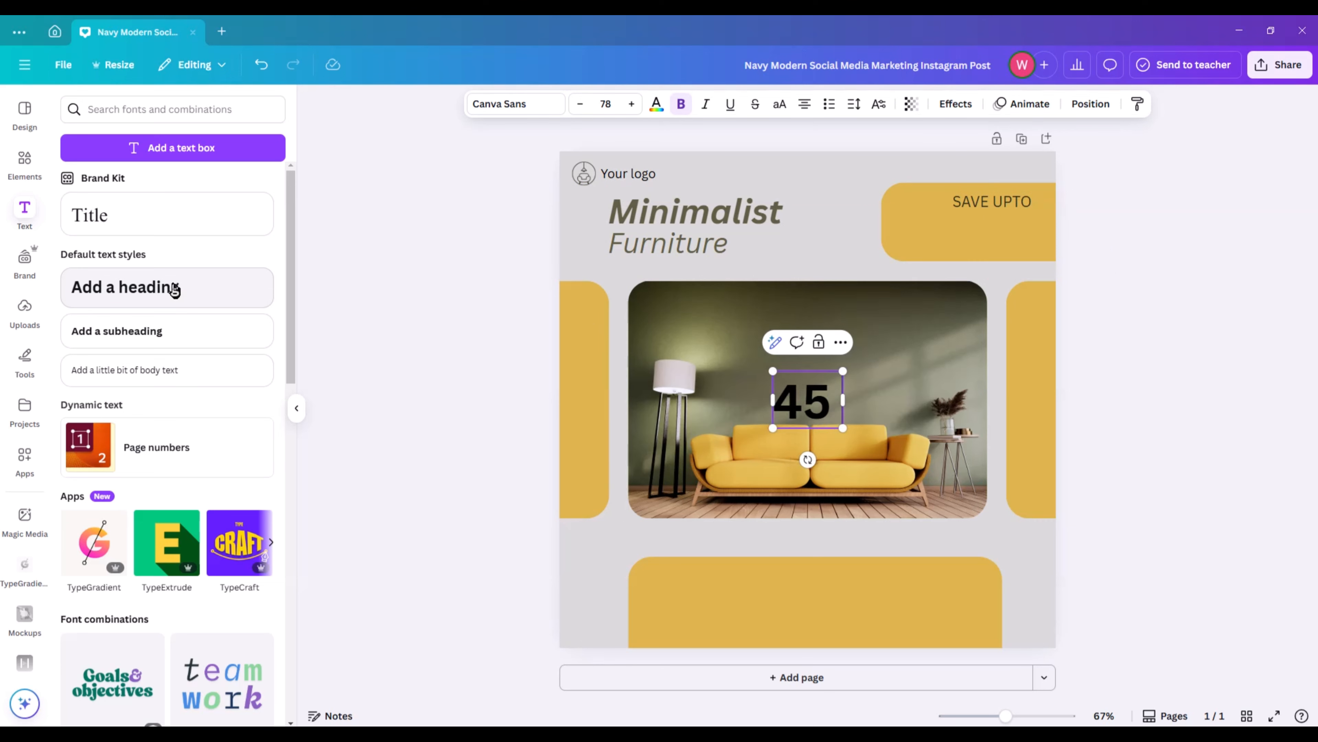
text( %)
Change the "45 %" heading's font to League Spartan.
click(492, 107)
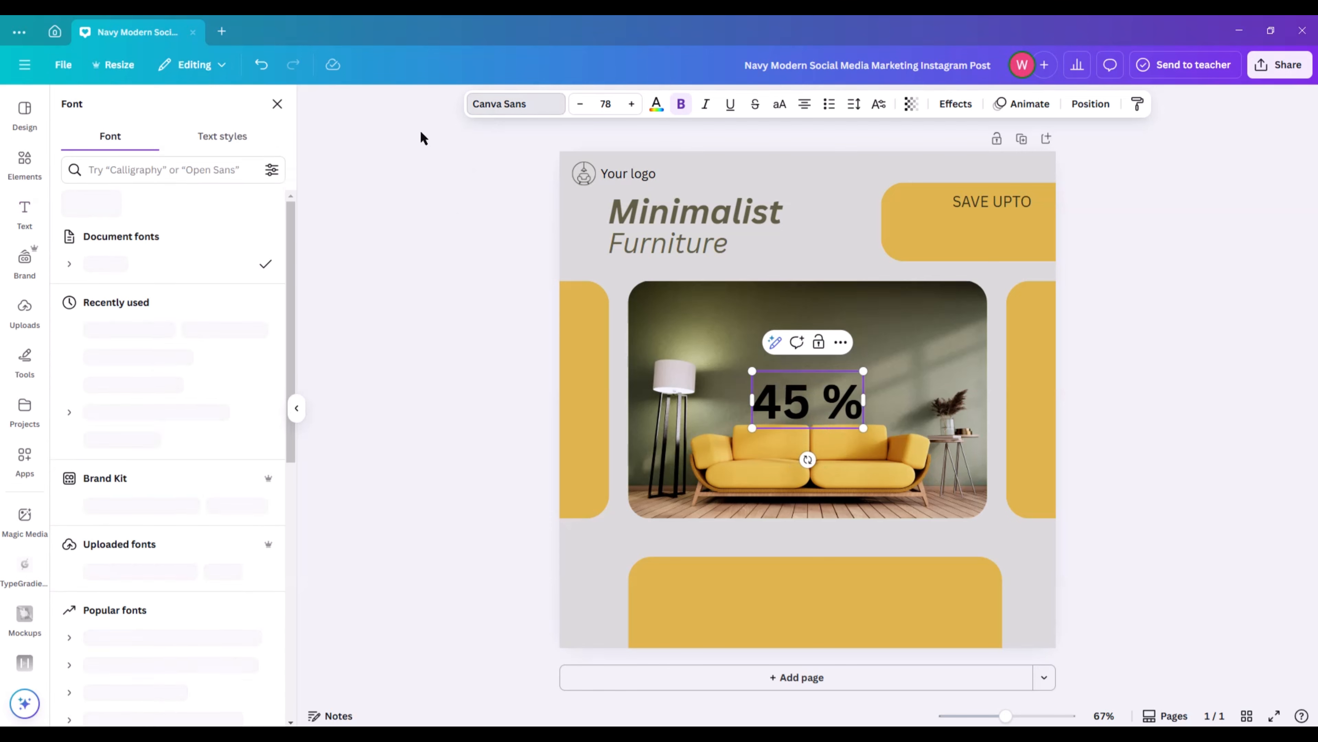
click(150, 587)
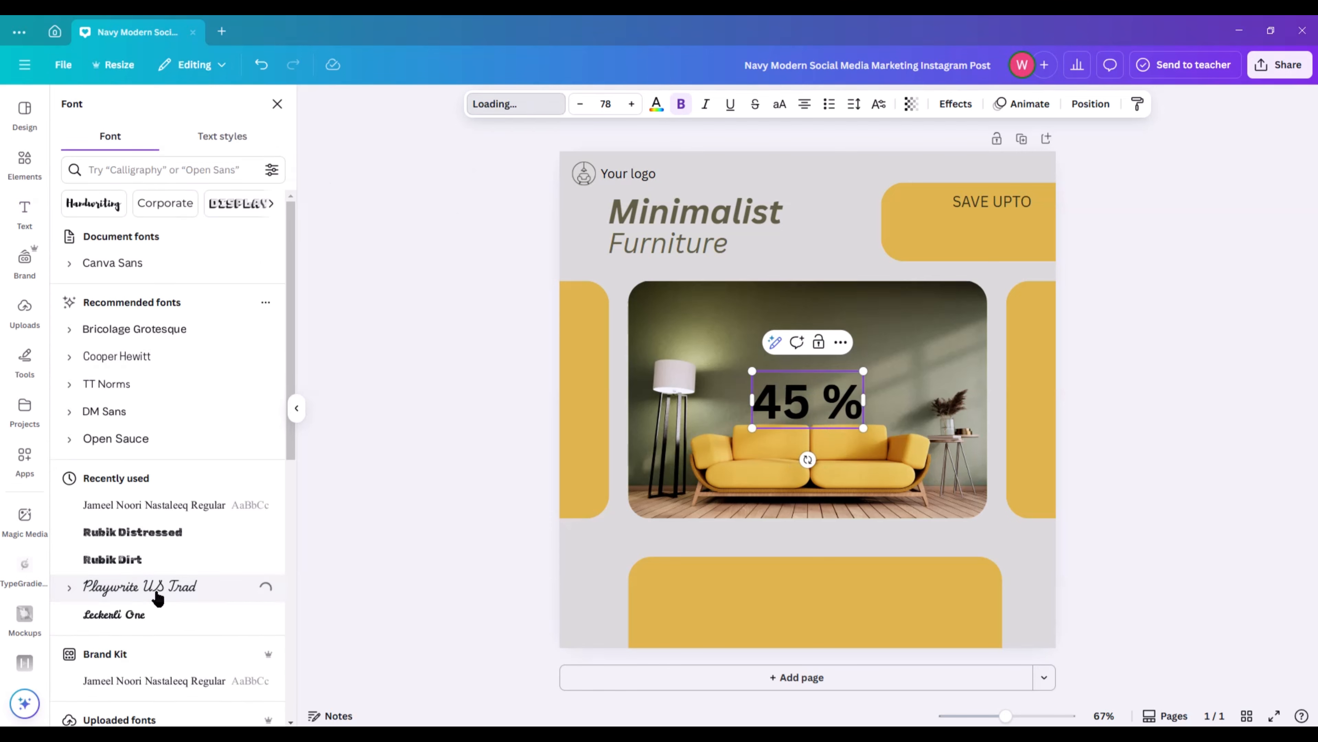
scroll(215, 462, down, 7)
click(138, 381)
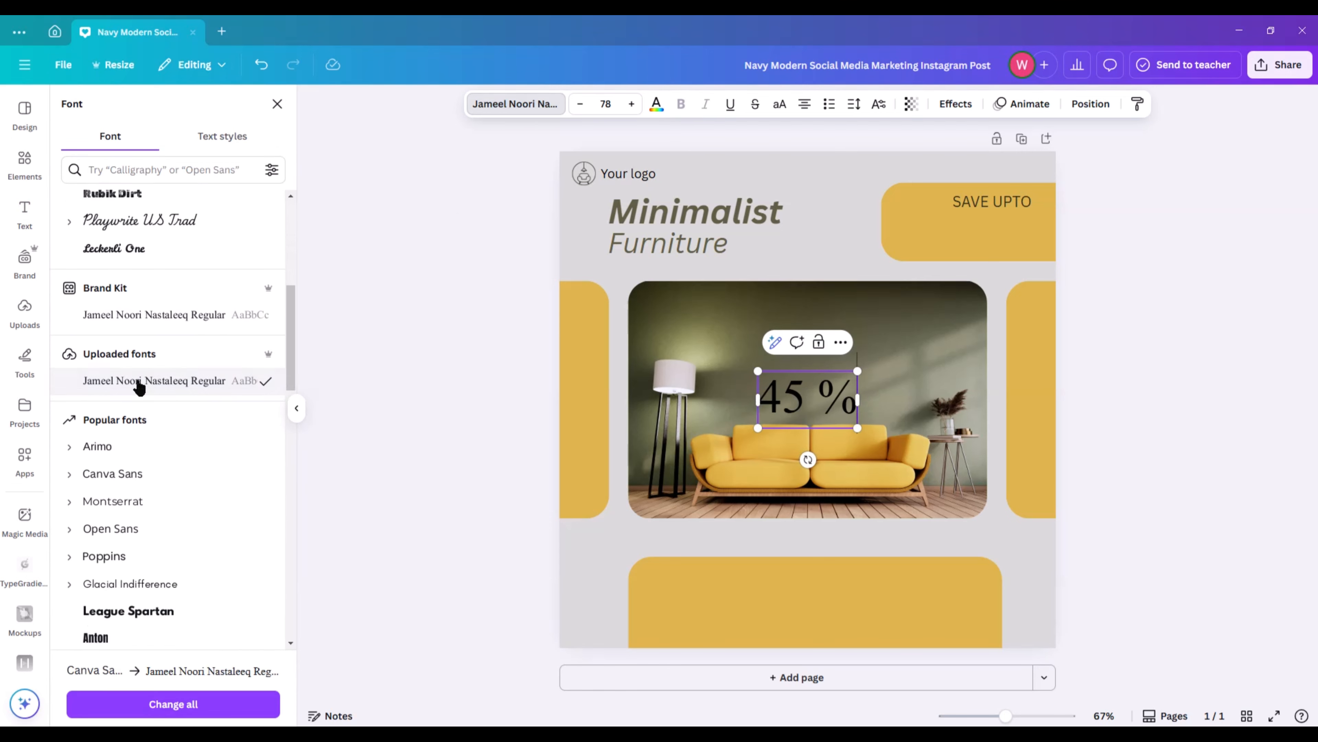
click(156, 315)
scroll(155, 472, down, 2)
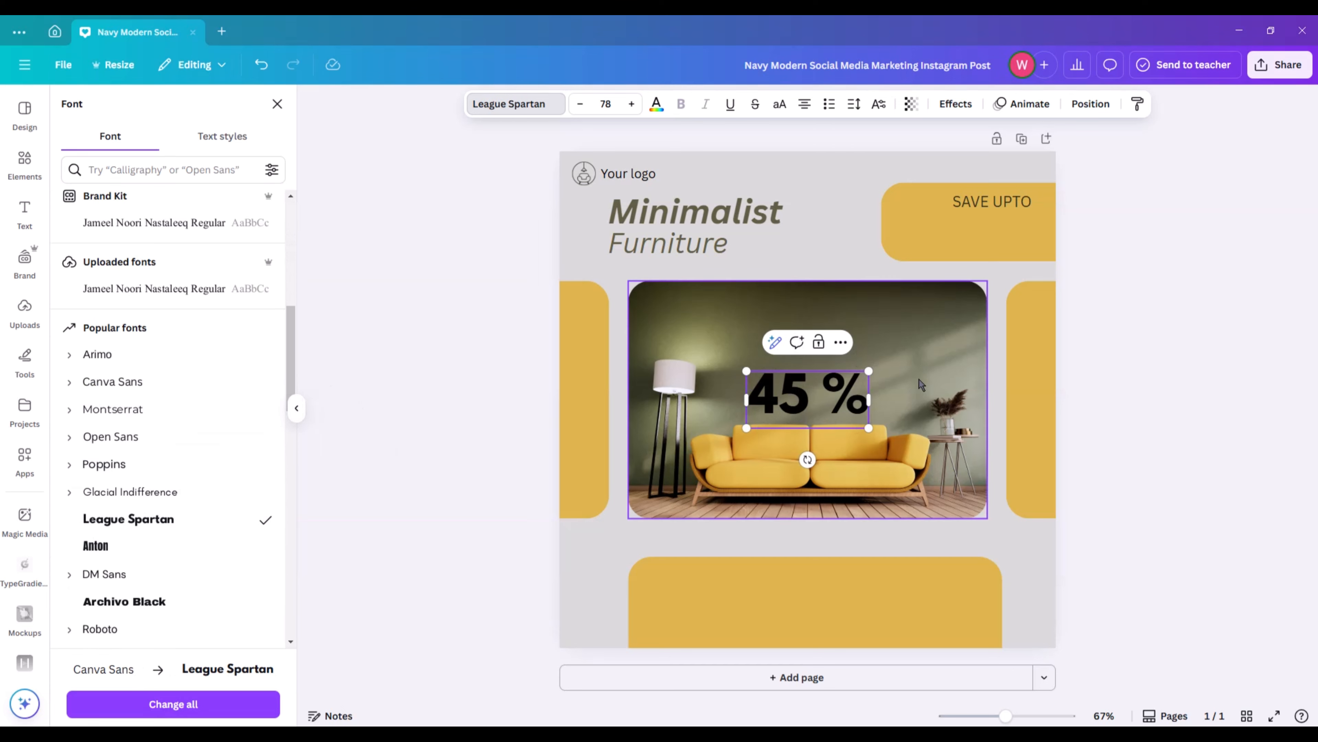
Shrink "45 %" to size 67.3 and place it on the upper-right mustard rectangle, just below "SAVE UPTO".
drag(869, 372, 931, 234)
click(1221, 357)
click(1294, 380)
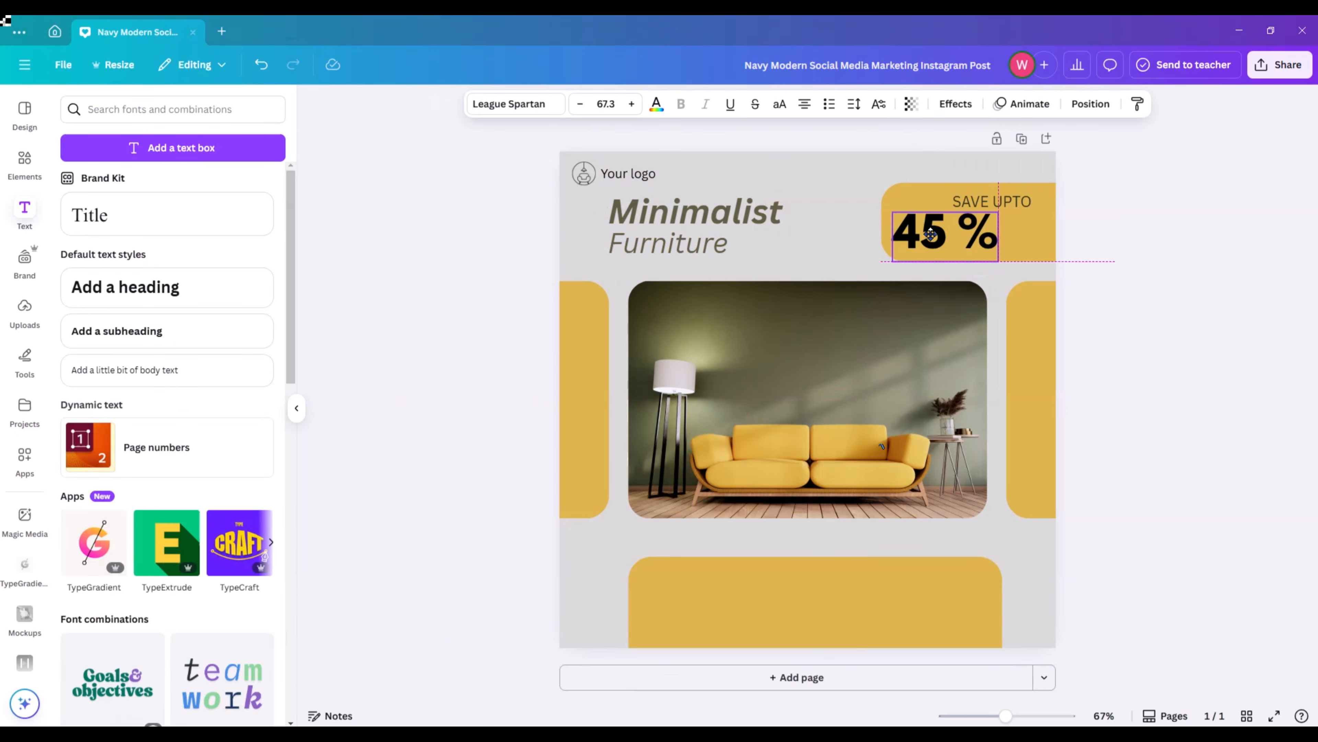
click(1188, 260)
Recolour the "45 %" text white.
click(981, 246)
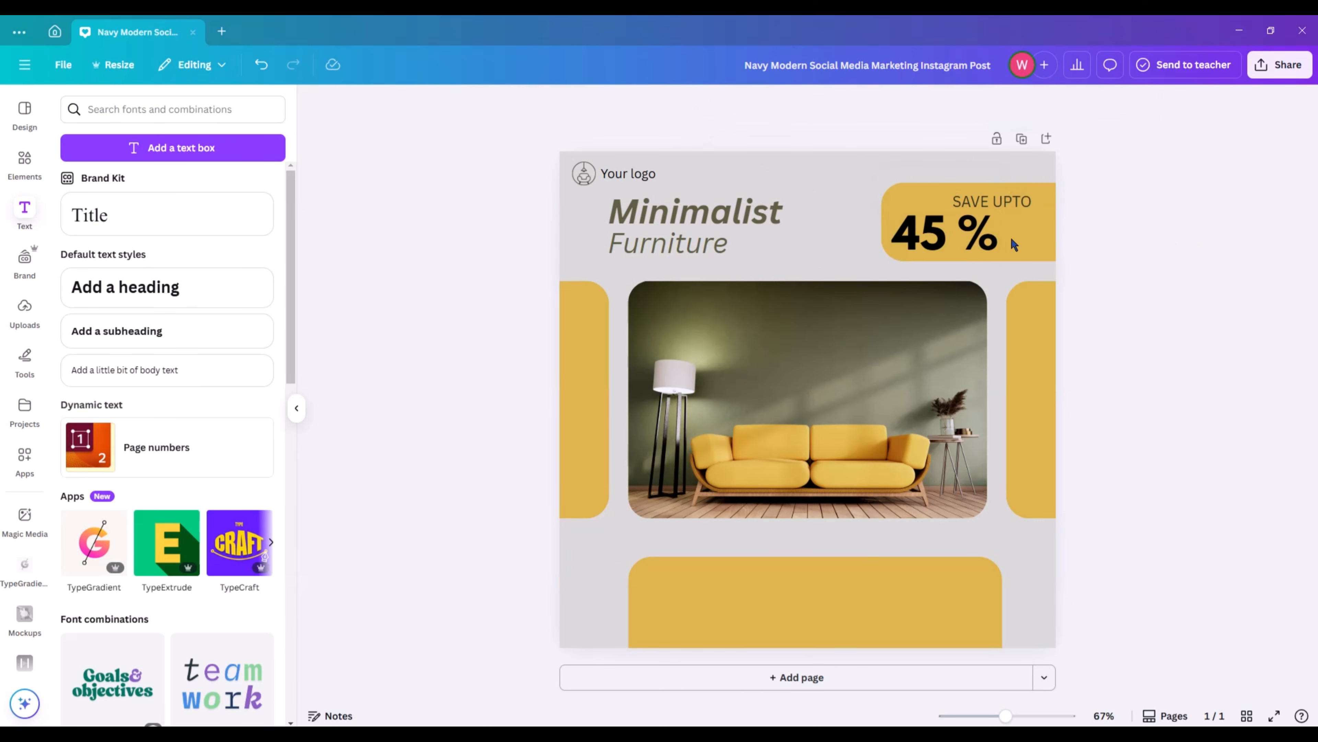
click(656, 104)
click(269, 515)
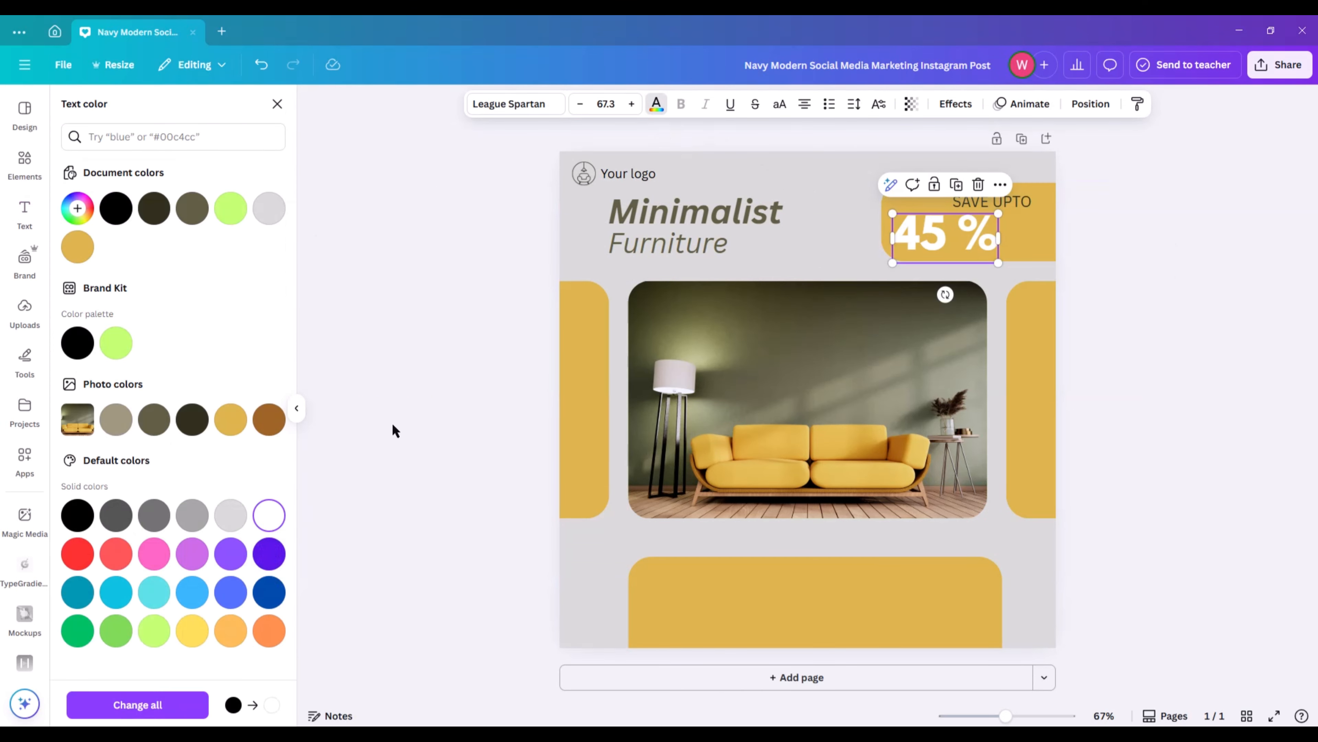
click(393, 423)
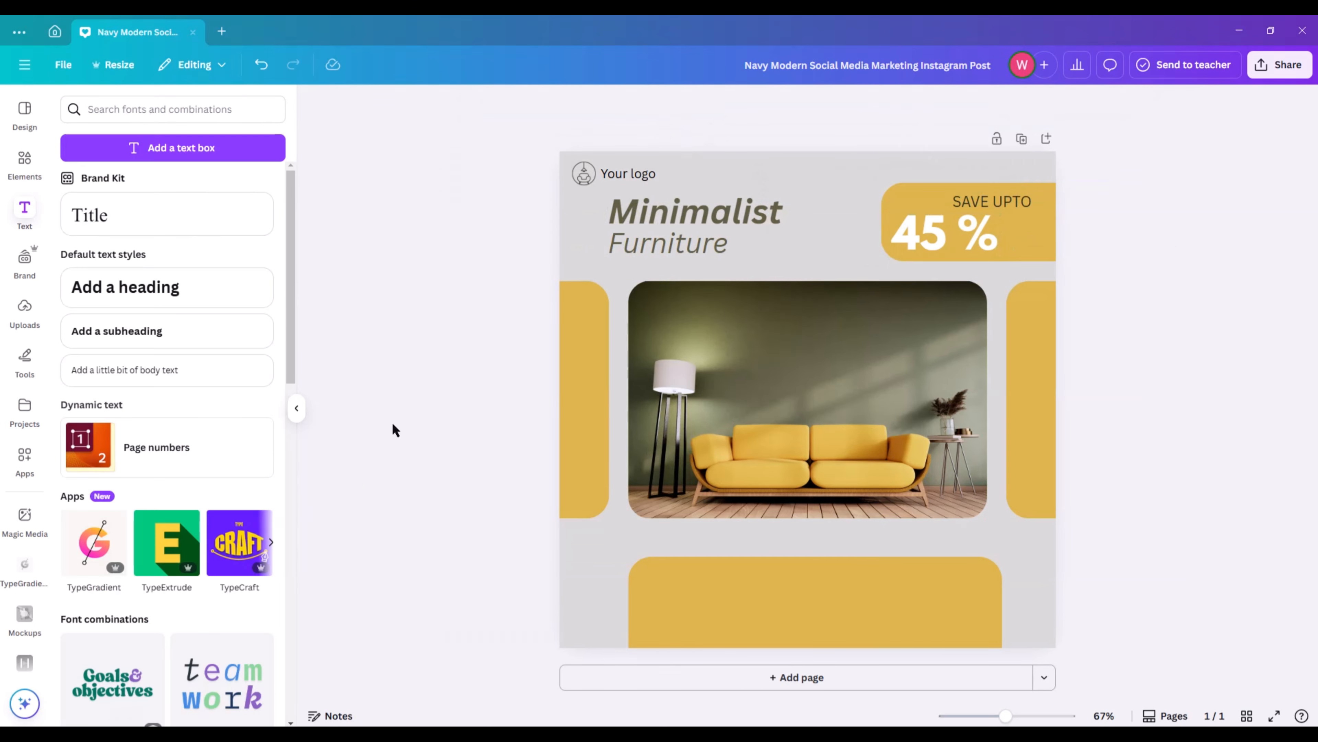
Add a body text reading "OFF" and colour it with the darkest photo colour.
click(206, 381)
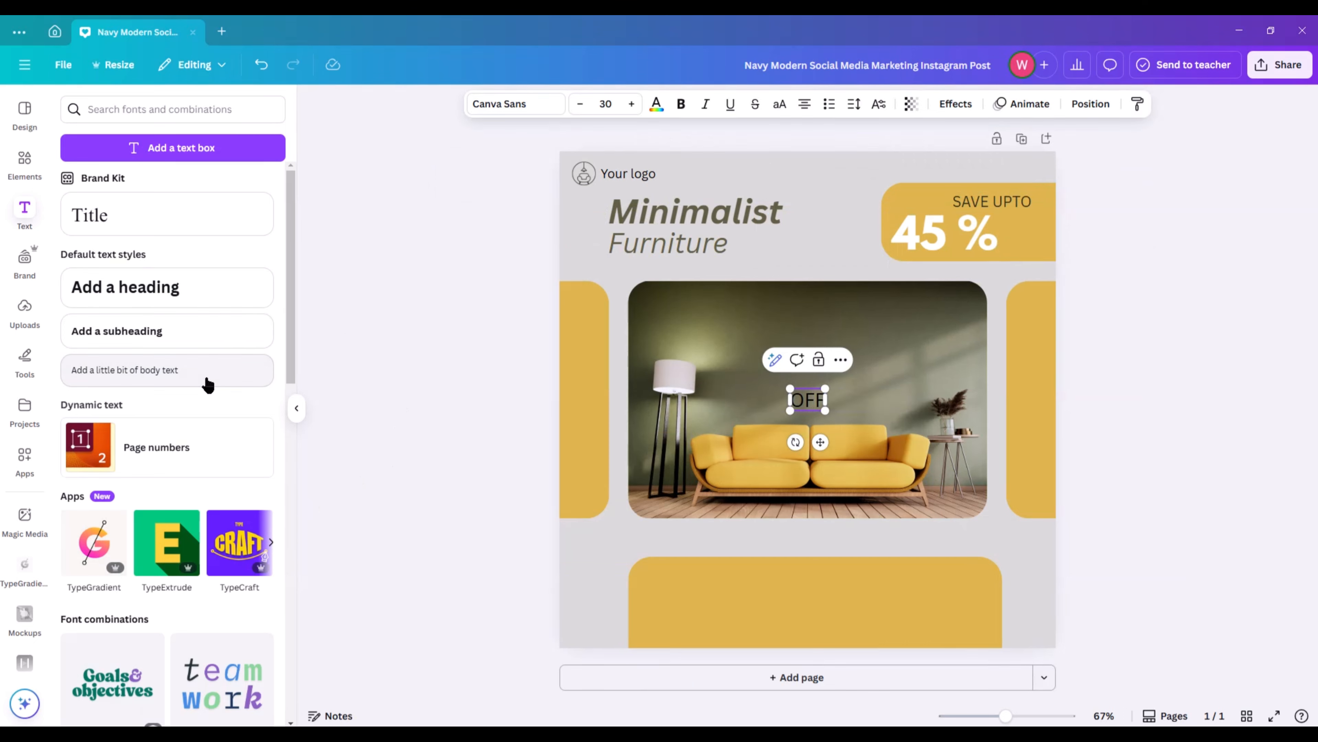
click(655, 106)
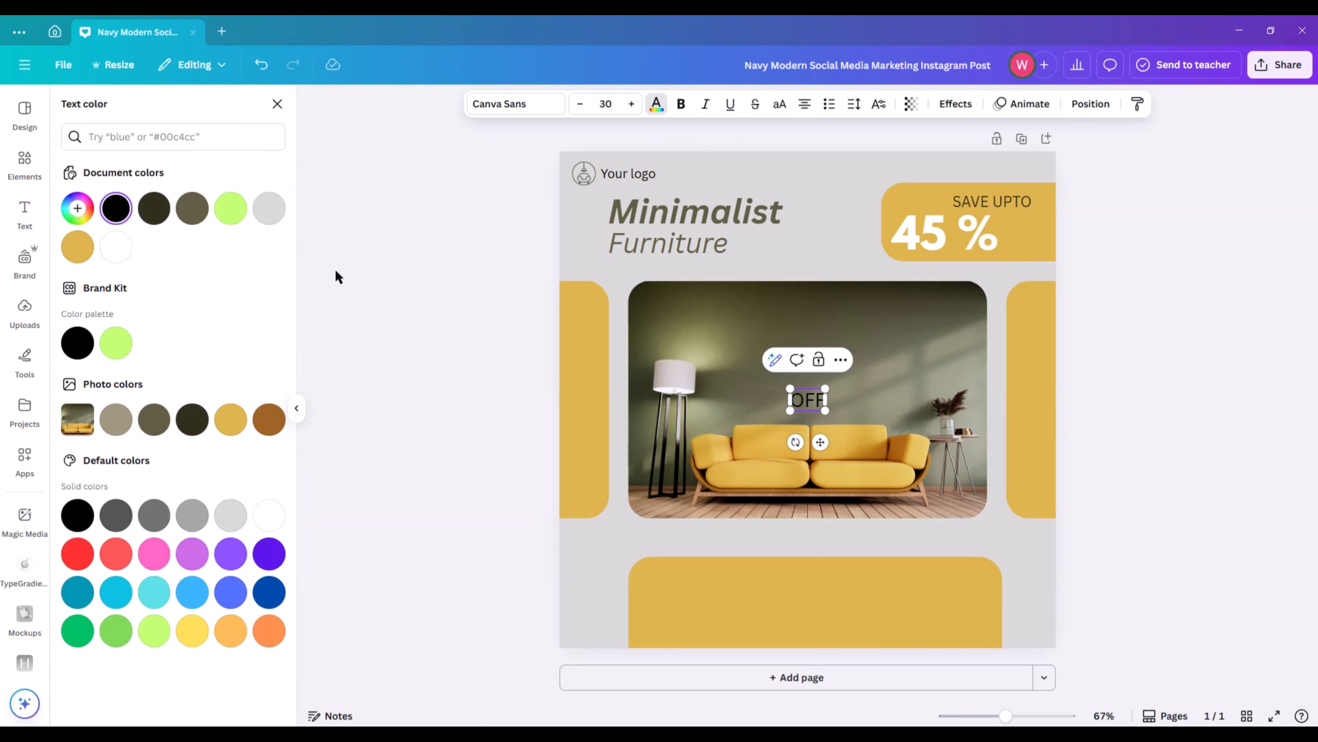
click(201, 423)
Shrink "OFF" to size 24.6 and place it directly to the right of "45 %" on the mustard rectangle.
drag(820, 442, 1037, 286)
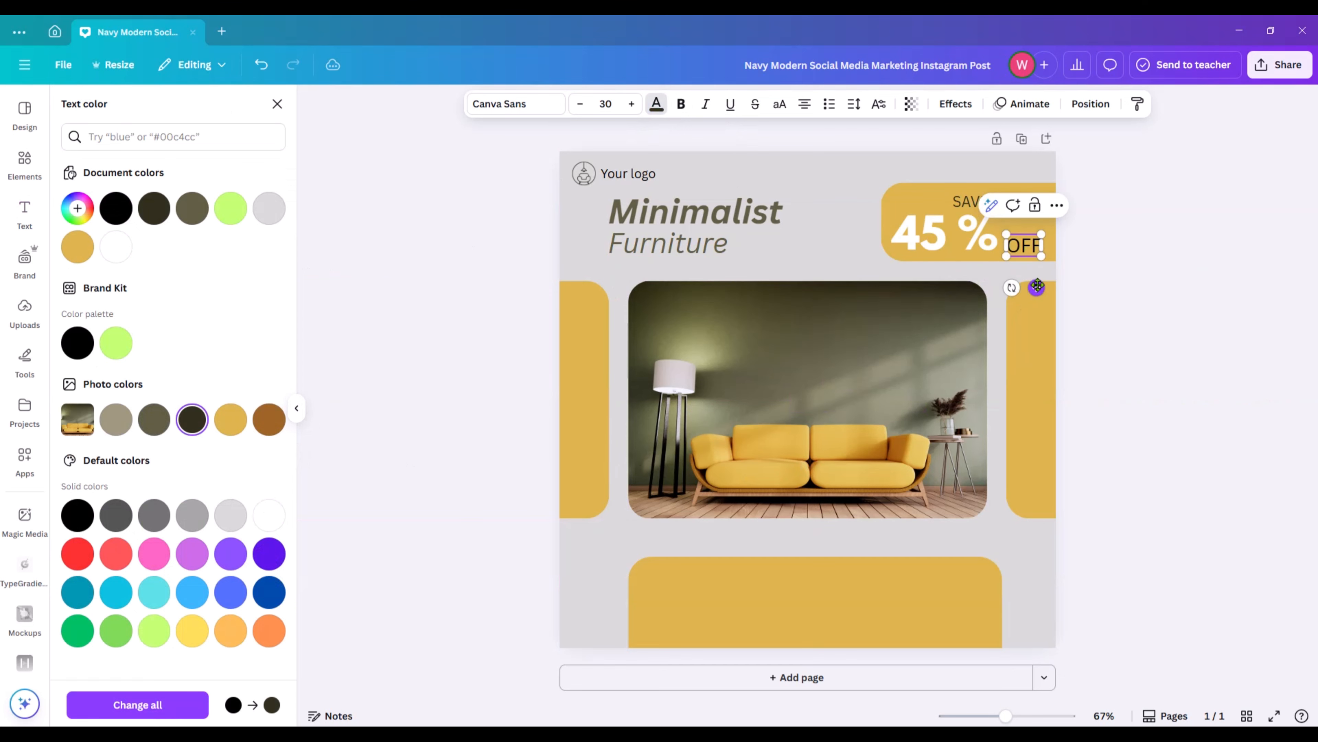
drag(1007, 234, 1015, 239)
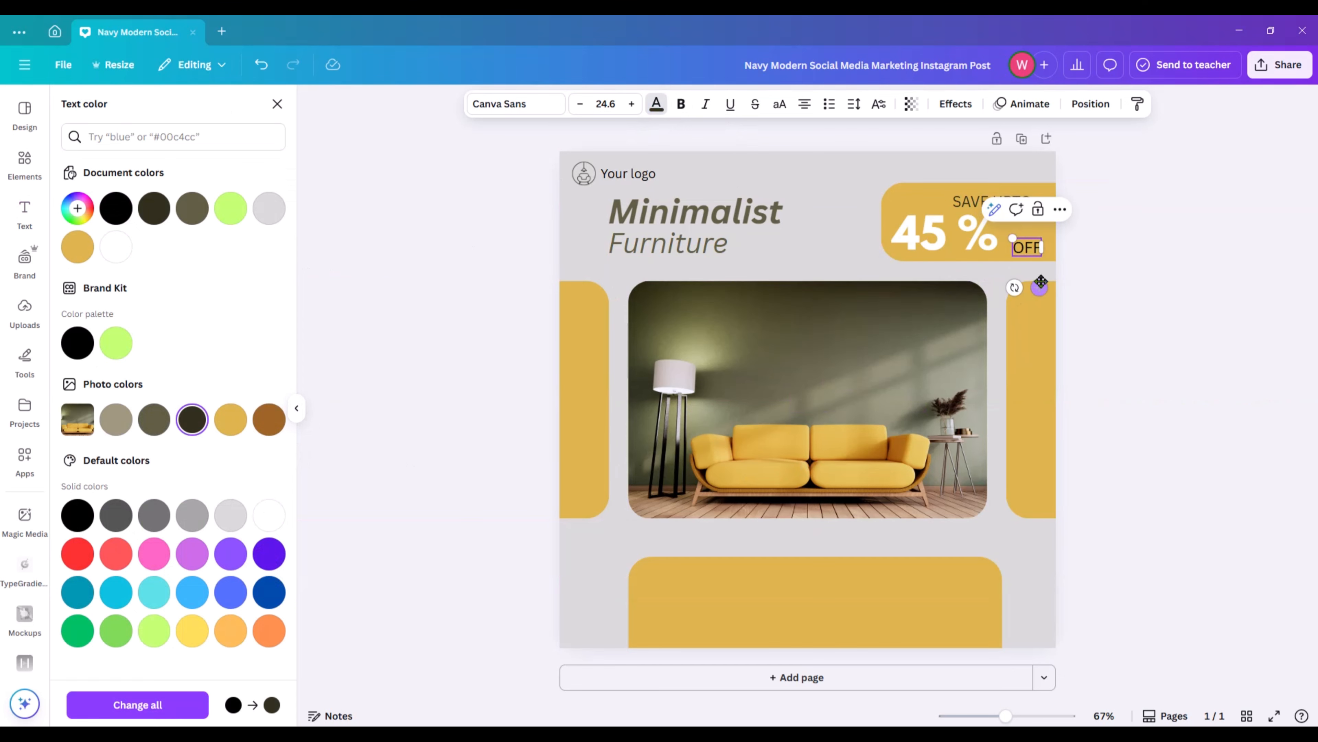
drag(1040, 286, 1033, 282)
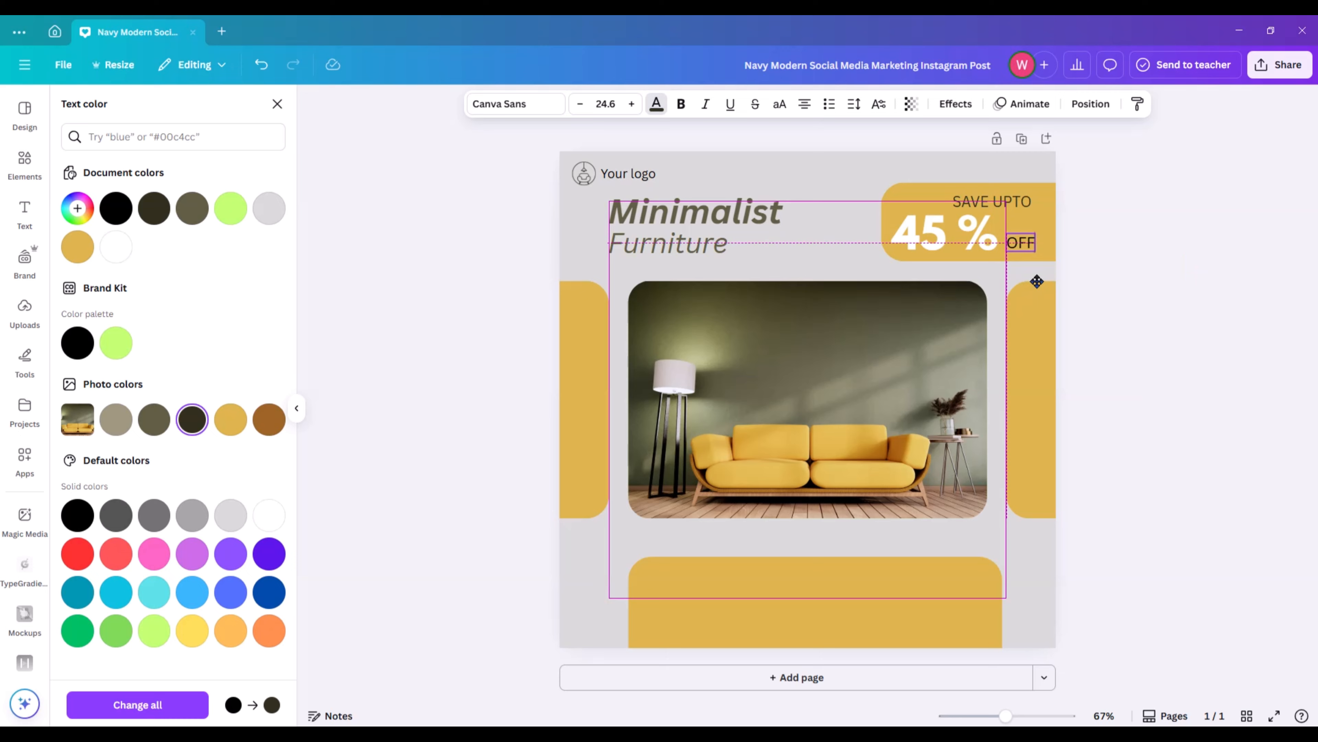
click(1142, 262)
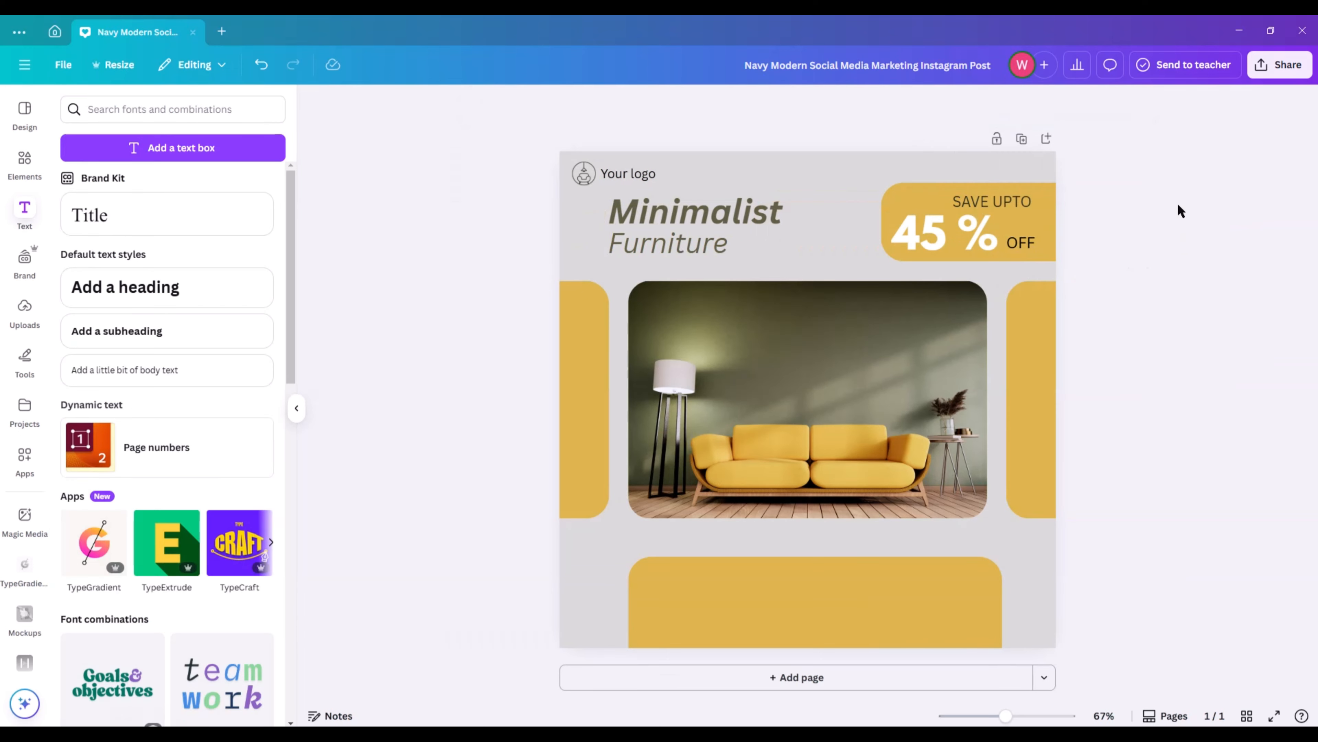
Add a subheading reading "Follow me for see our more Articles on social media platfrms".
click(163, 331)
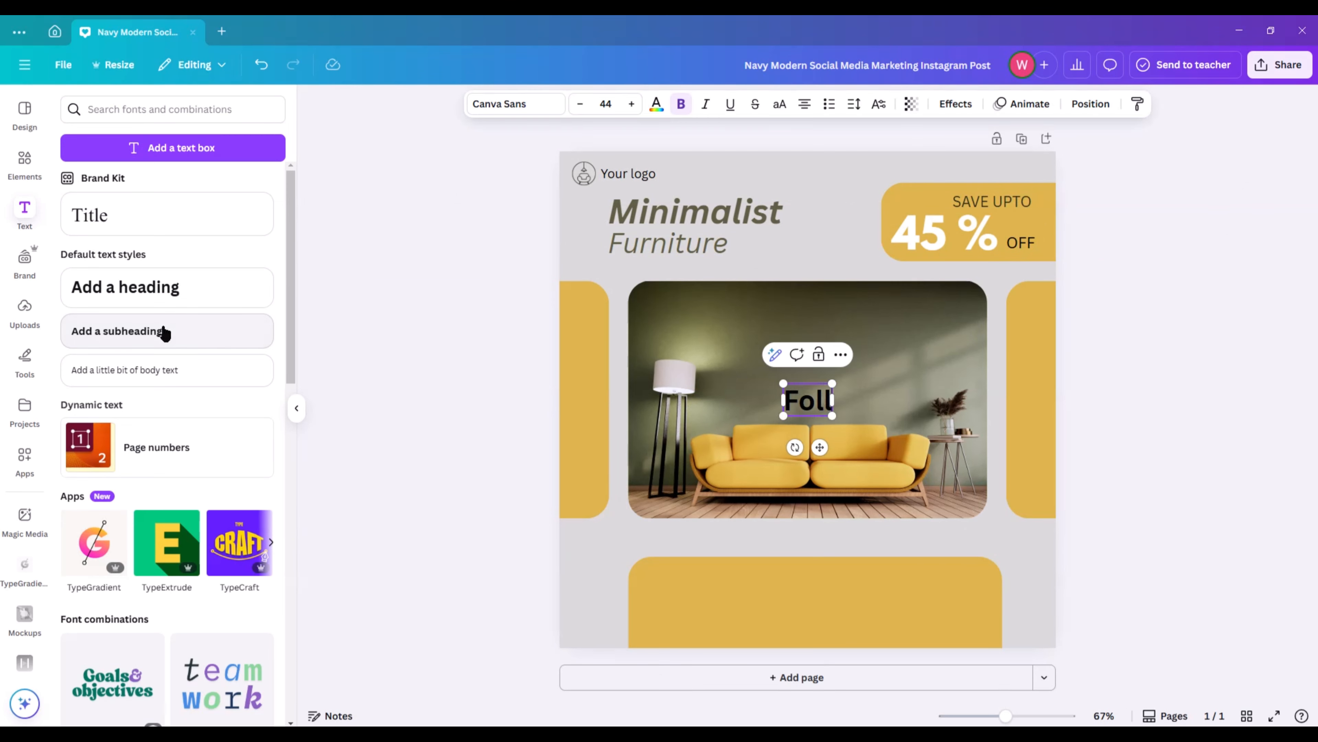
text(Follow more)
key(BackSpace)
key(BackSpace)
key(BackSpace)
text(e)
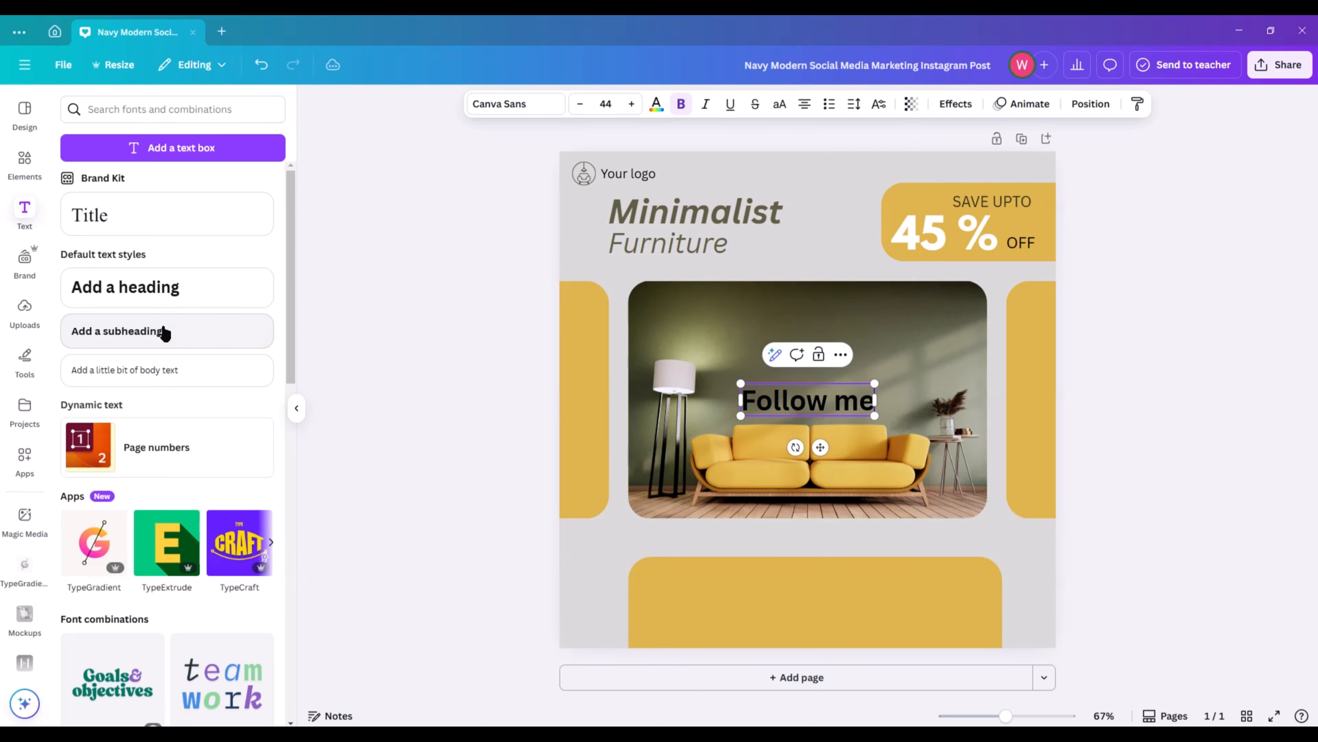
text( for see our)
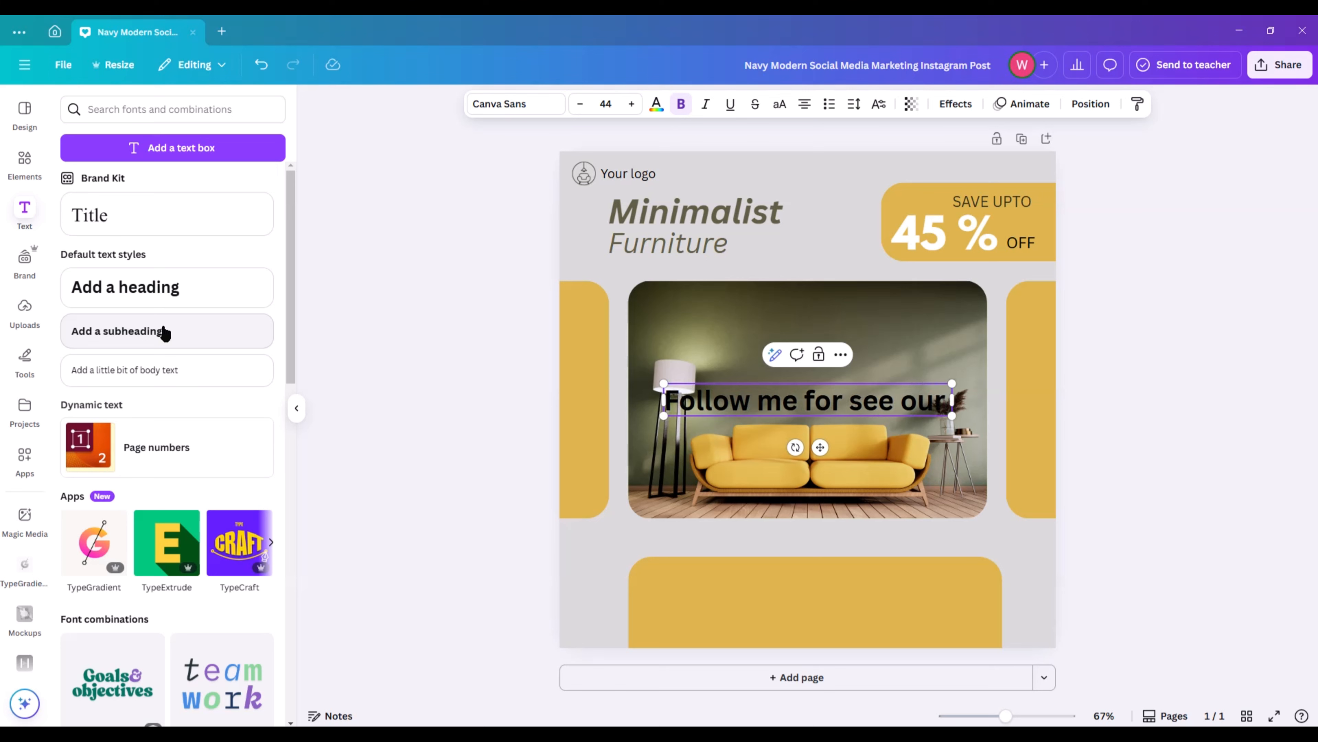
text( more Articles)
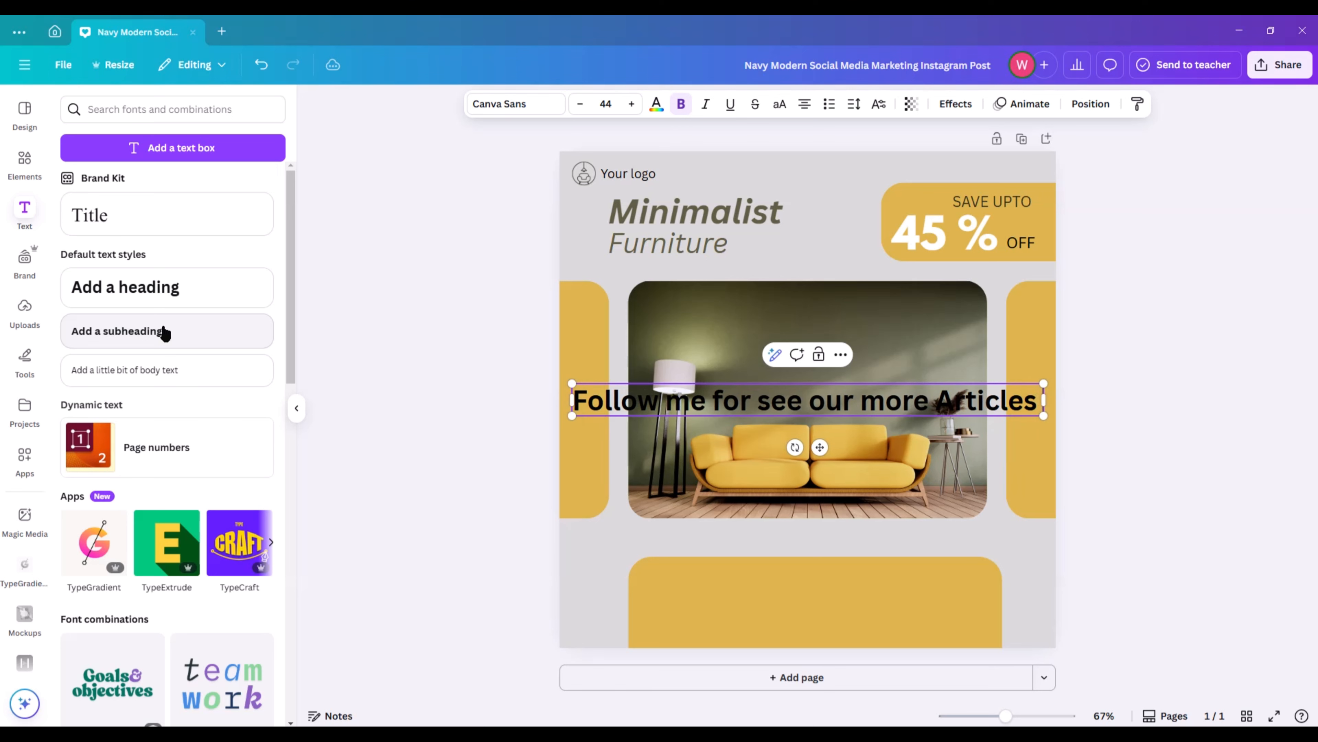
text( on social media platfrms)
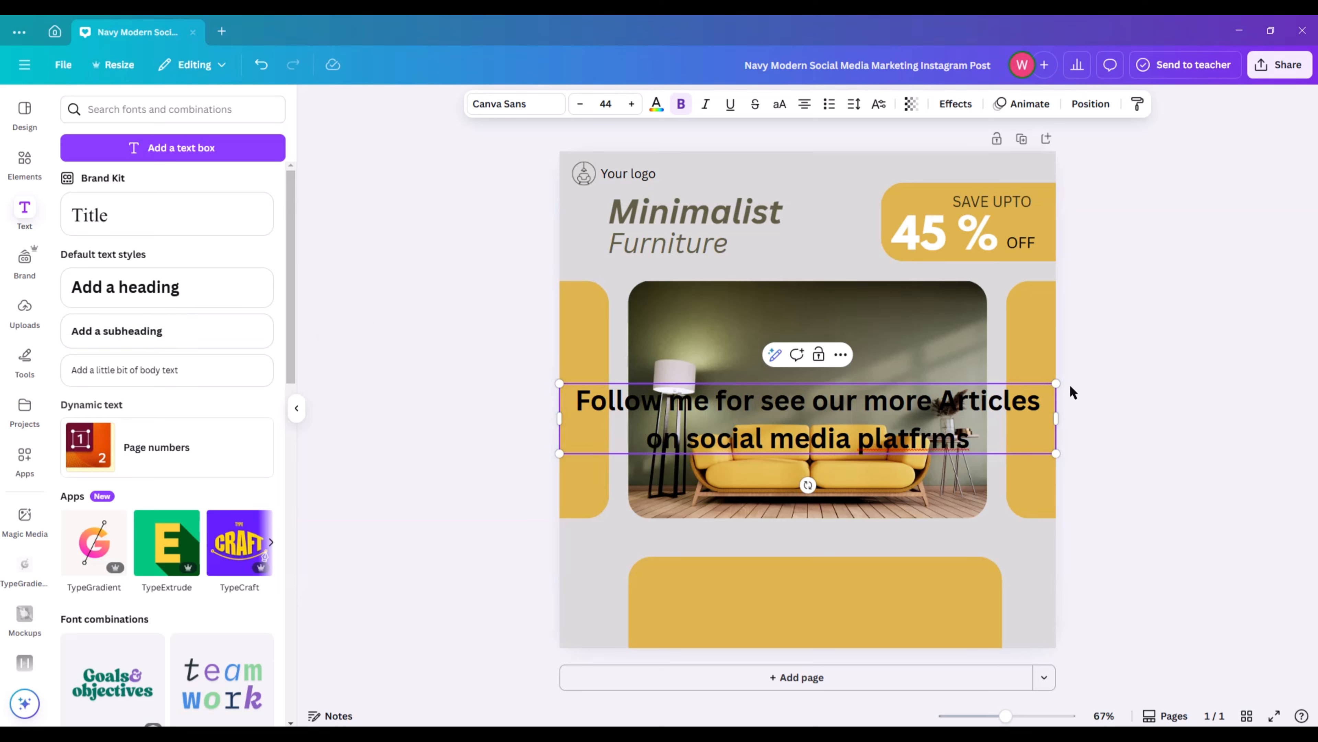
Shrink the "Follow me" text and narrow its box so it wraps onto three lines.
drag(1056, 383, 705, 469)
drag(695, 445, 645, 456)
drag(560, 435, 494, 410)
click(423, 417)
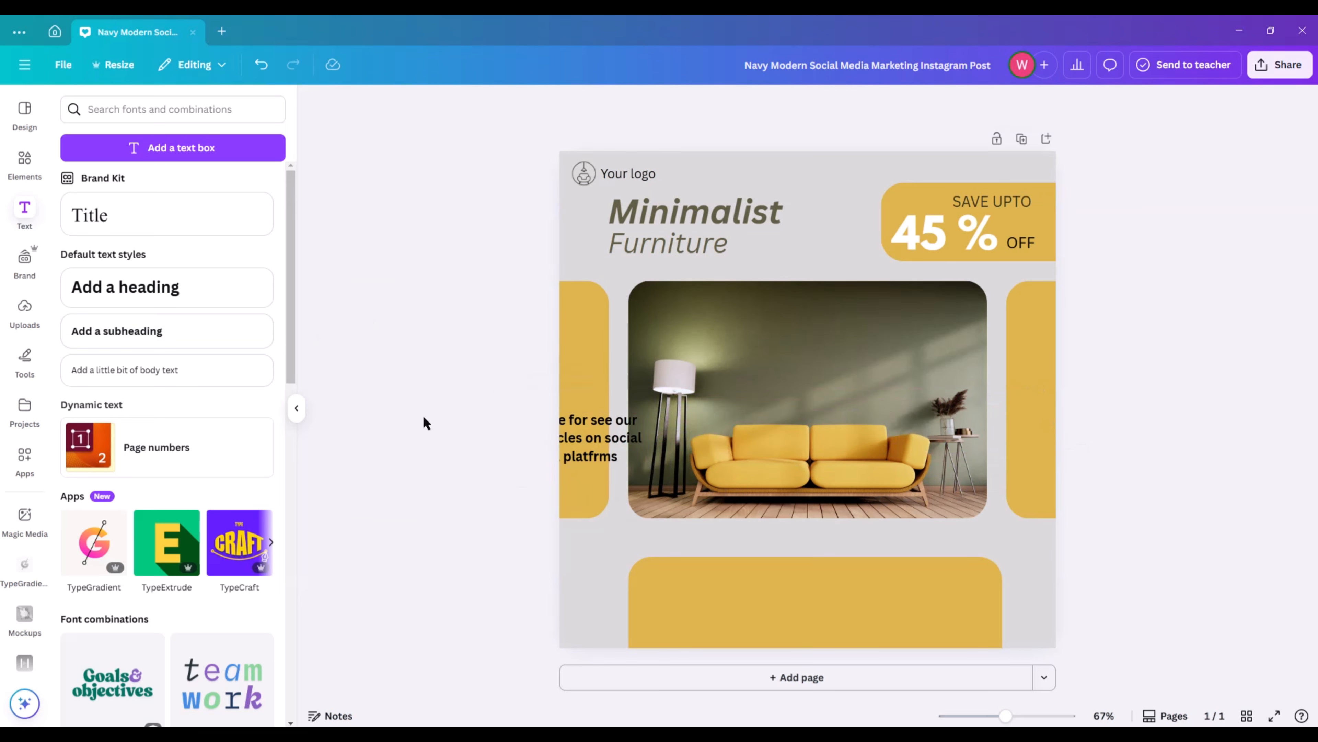
Remove the bold from the "Follow me" text and place it in the left part of the bottom mustard rectangle.
drag(614, 441, 783, 585)
click(681, 103)
click(443, 272)
click(700, 607)
click(1247, 533)
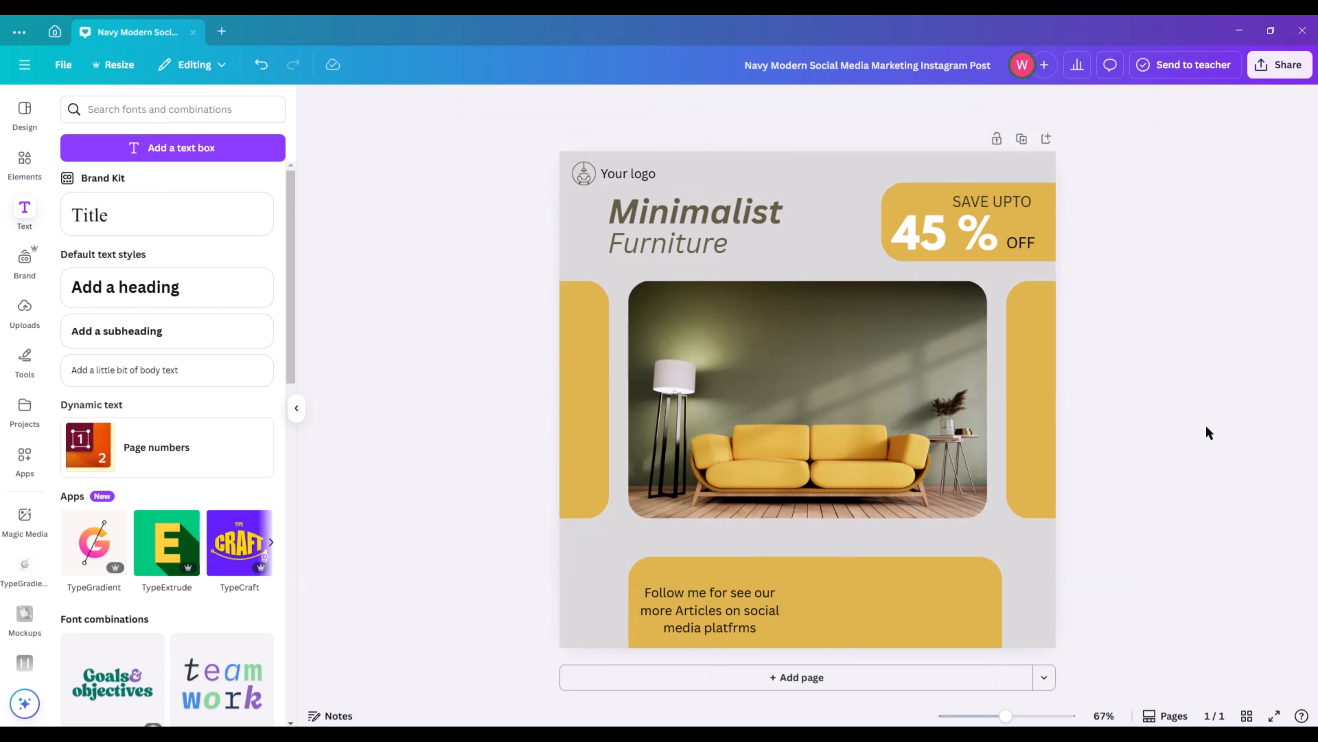
Find a "phone icon" graphic, add the solid black round one and shrink it onto the right end of the bottom mustard rectangle.
click(24, 161)
click(123, 108)
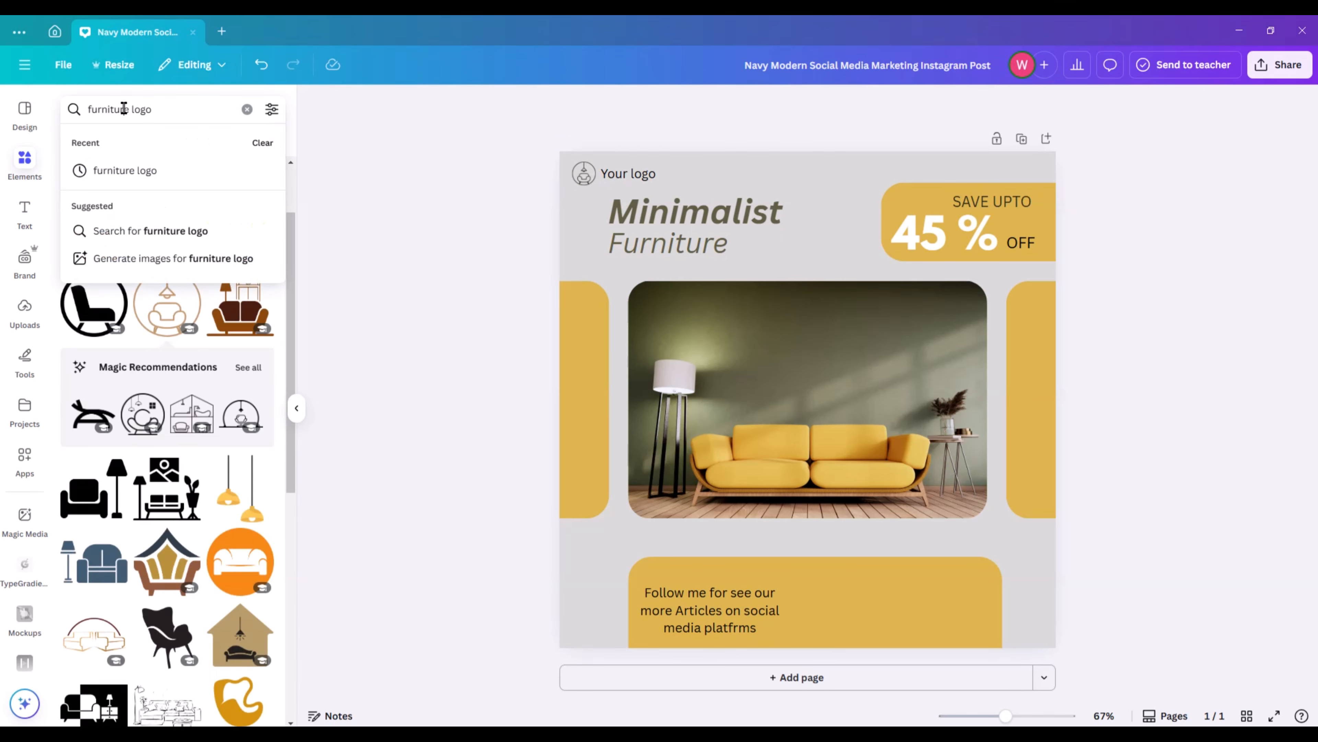
key(ctrl+a)
key(BackSpace)
text(phone)
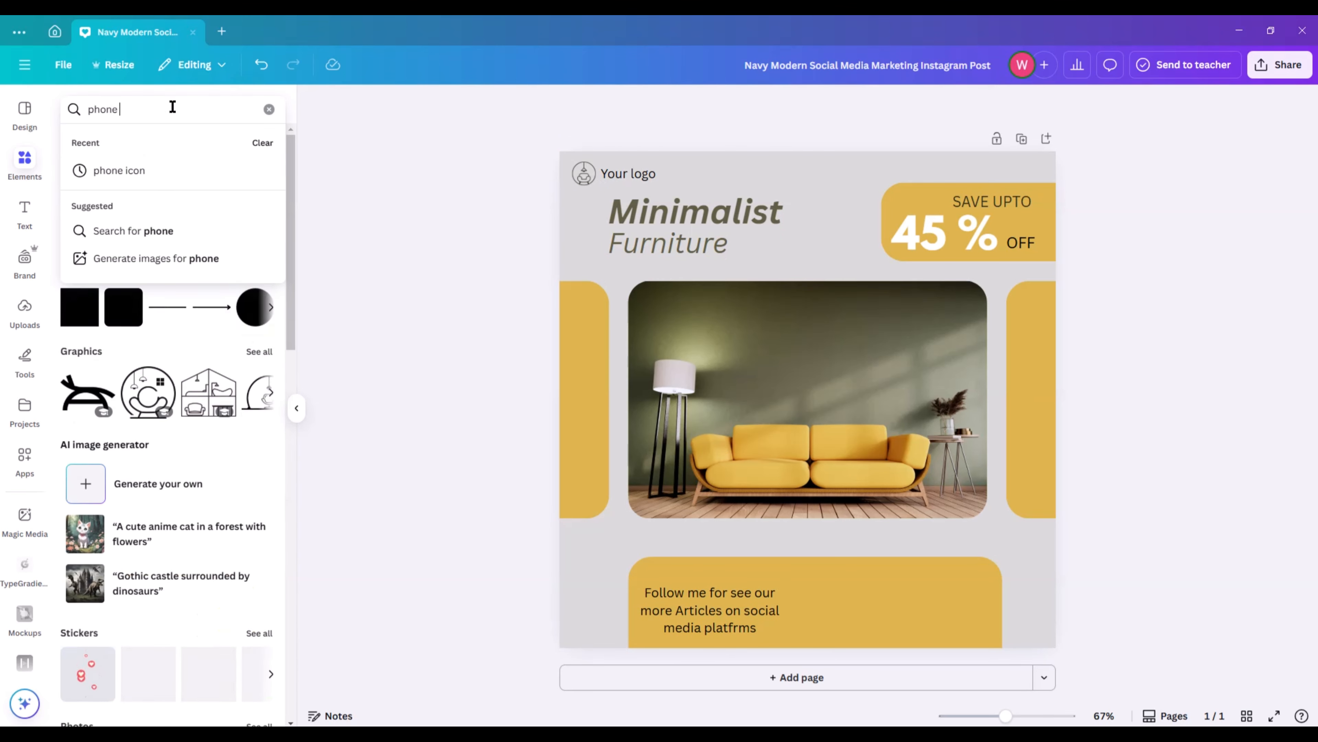
click(133, 171)
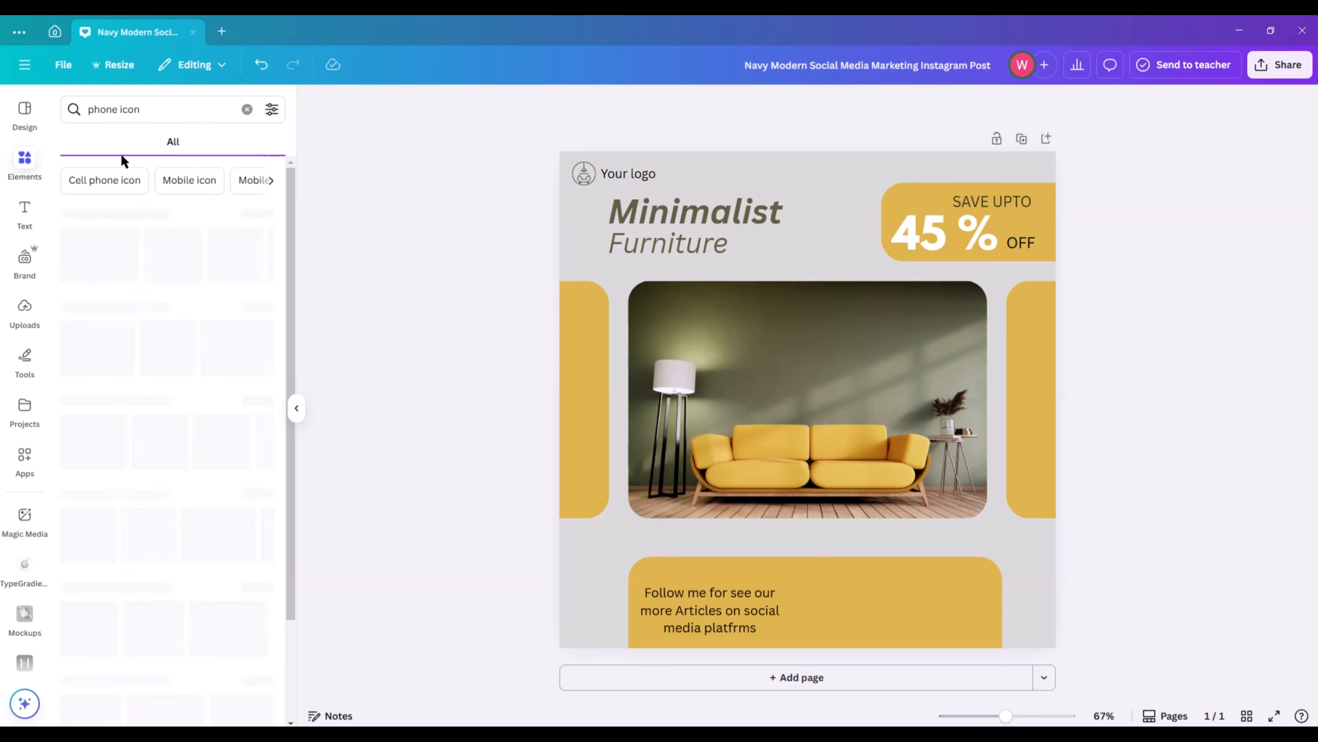
click(104, 240)
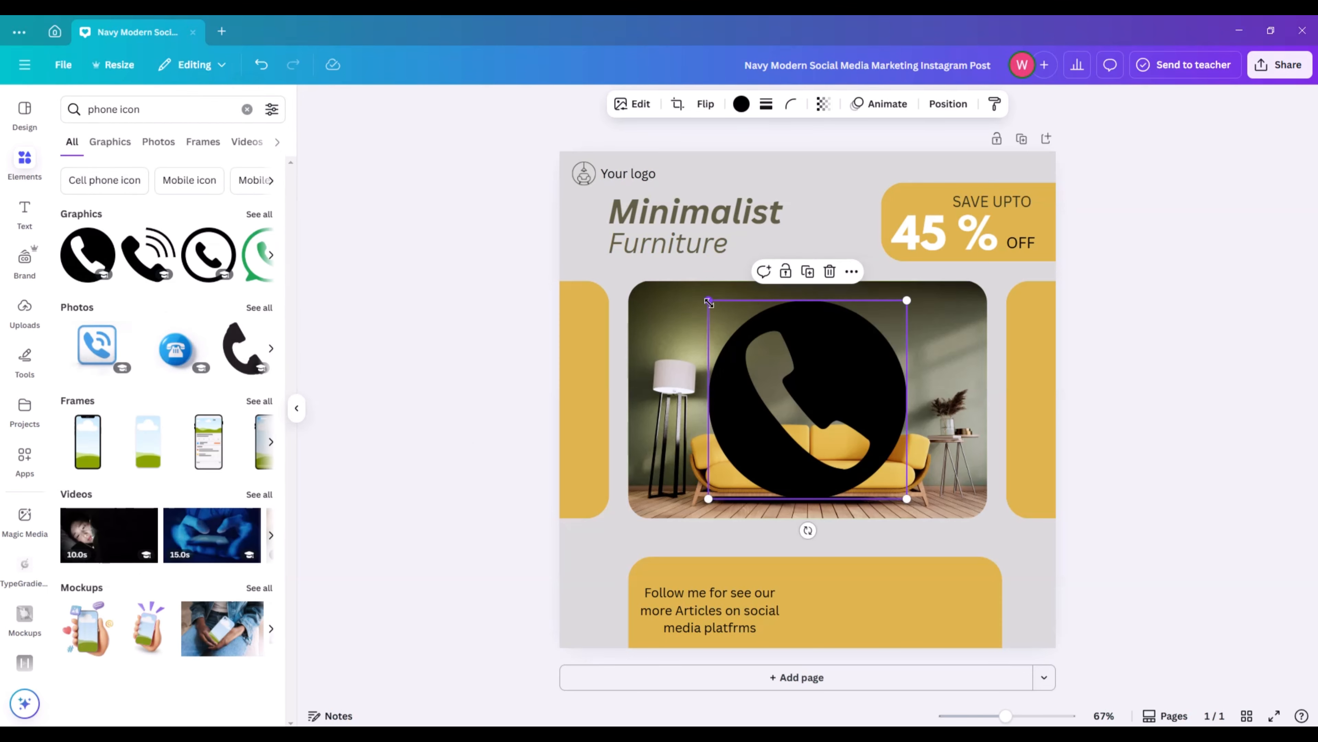
drag(702, 295, 989, 628)
click(1186, 550)
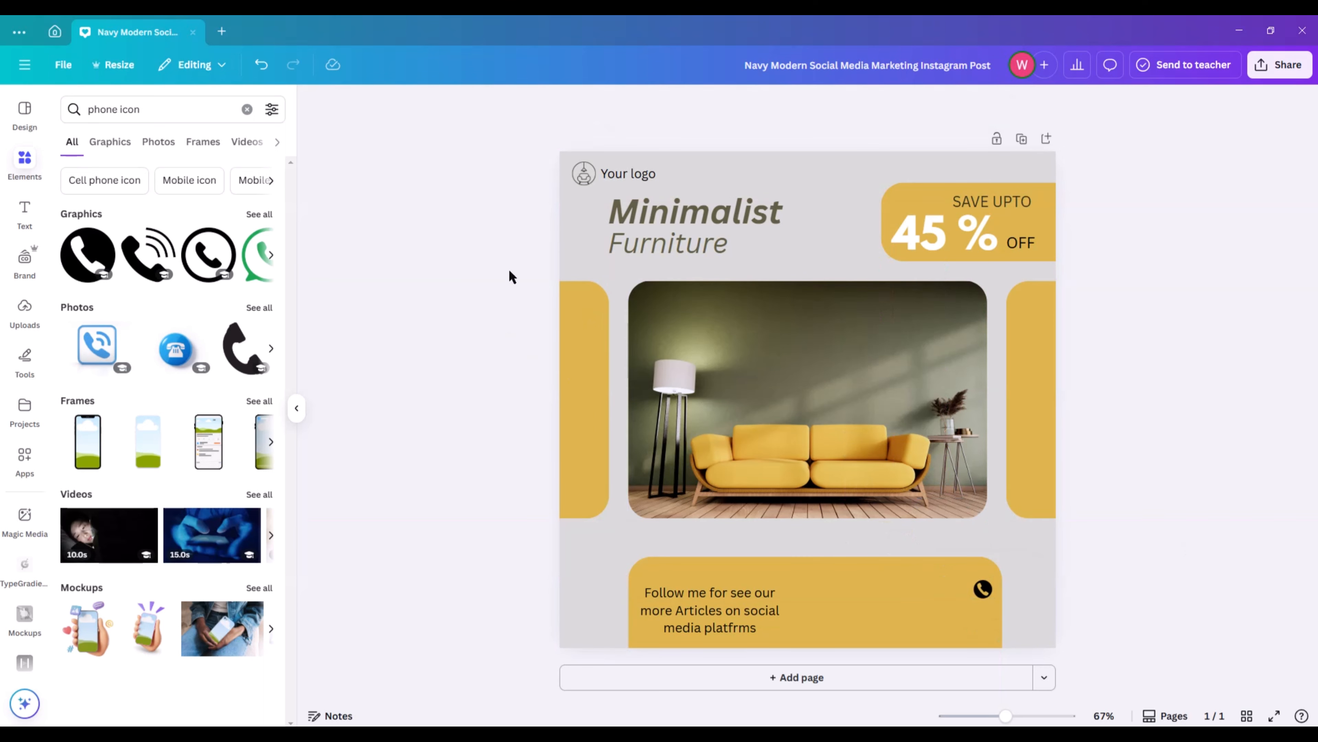
Add a subheading made of a row of dashes as a phone number placeholder.
click(24, 213)
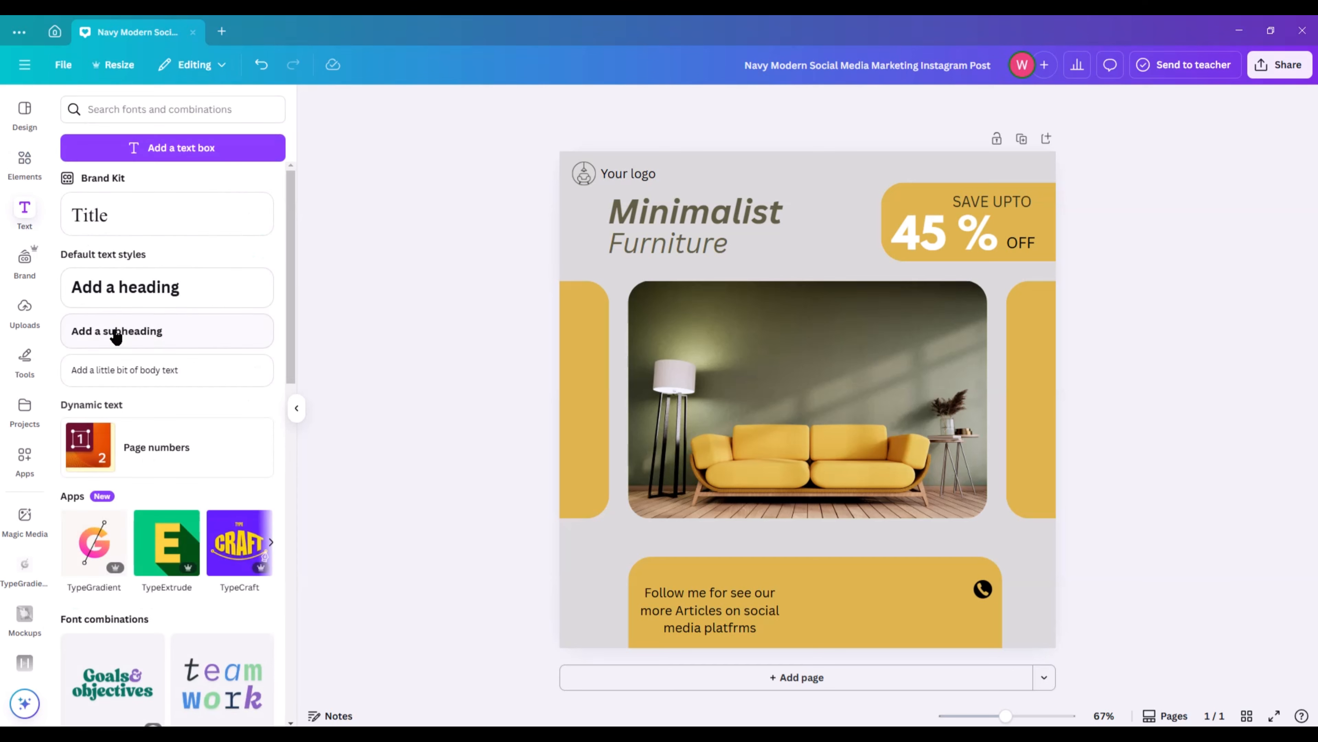
click(125, 331)
key(BackSpace)
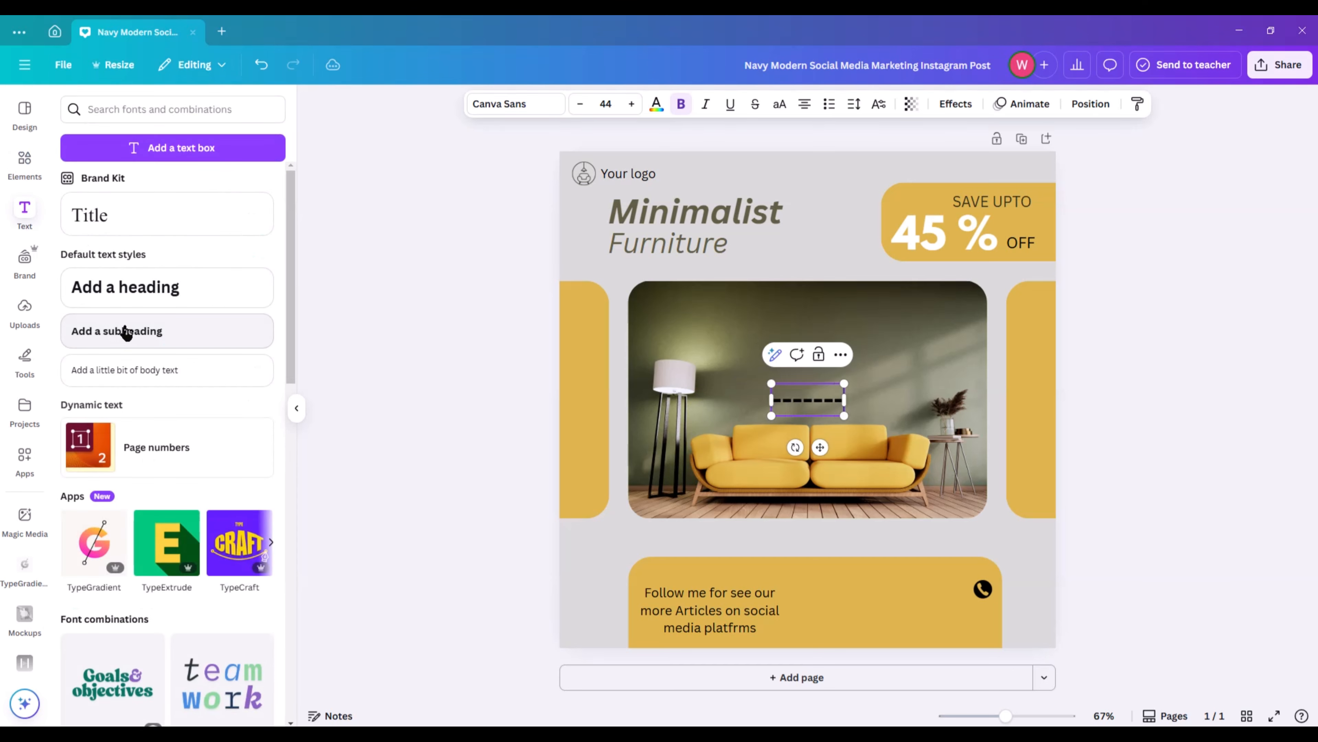
Shrink the dashed text to size 22 and place it directly to the left of the phone icon.
drag(756, 383, 808, 400)
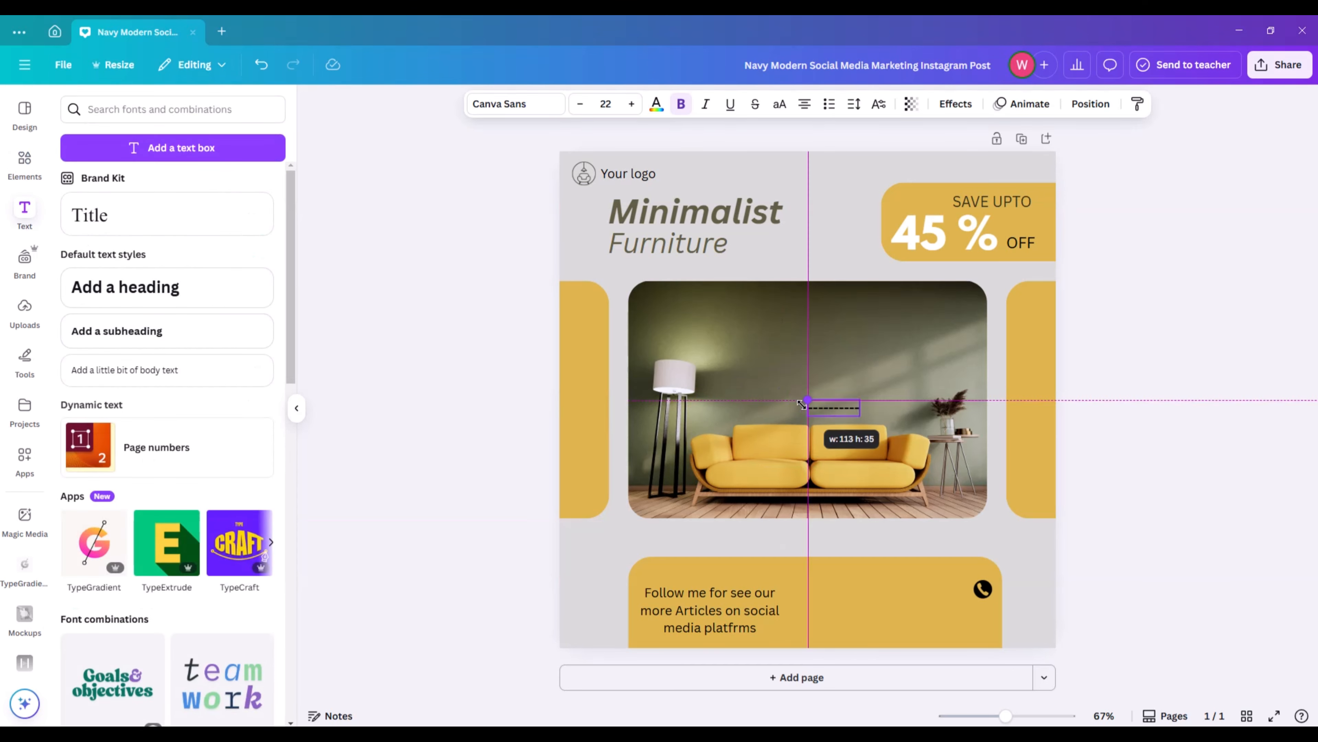
drag(846, 446, 954, 627)
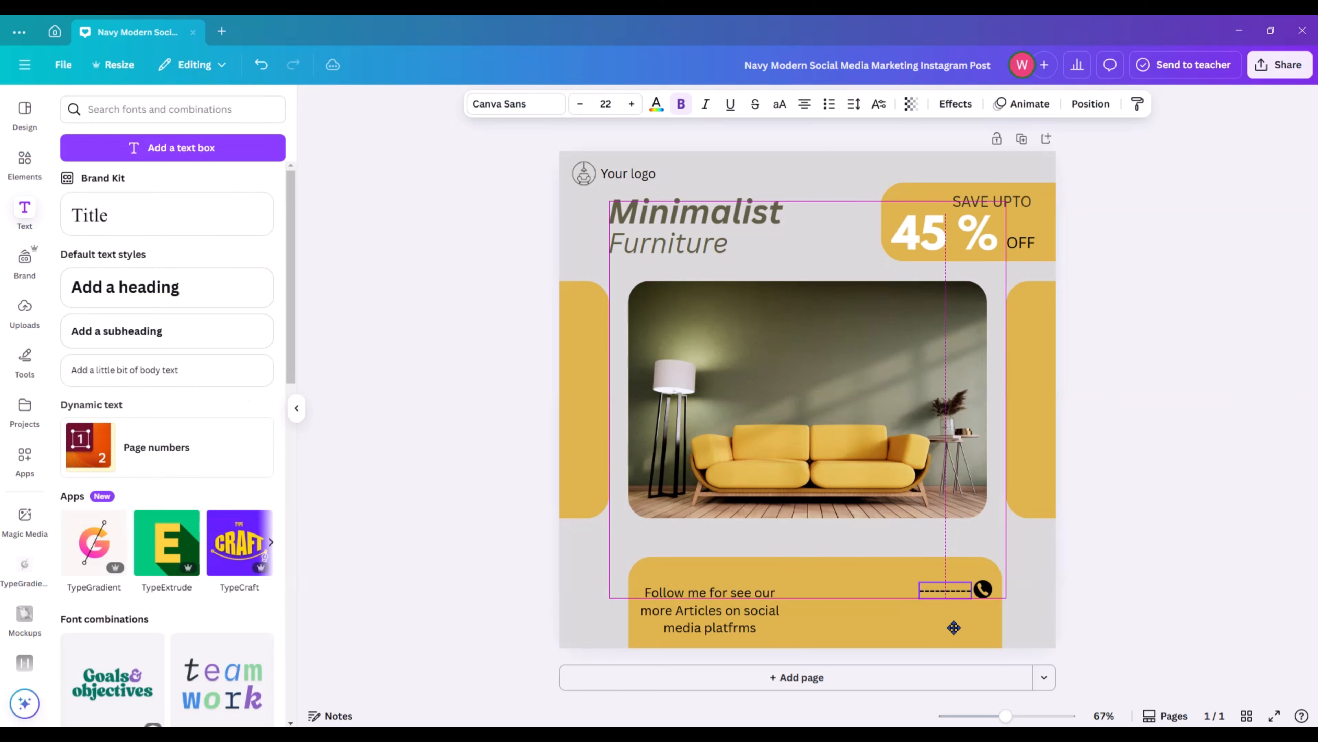
click(1107, 562)
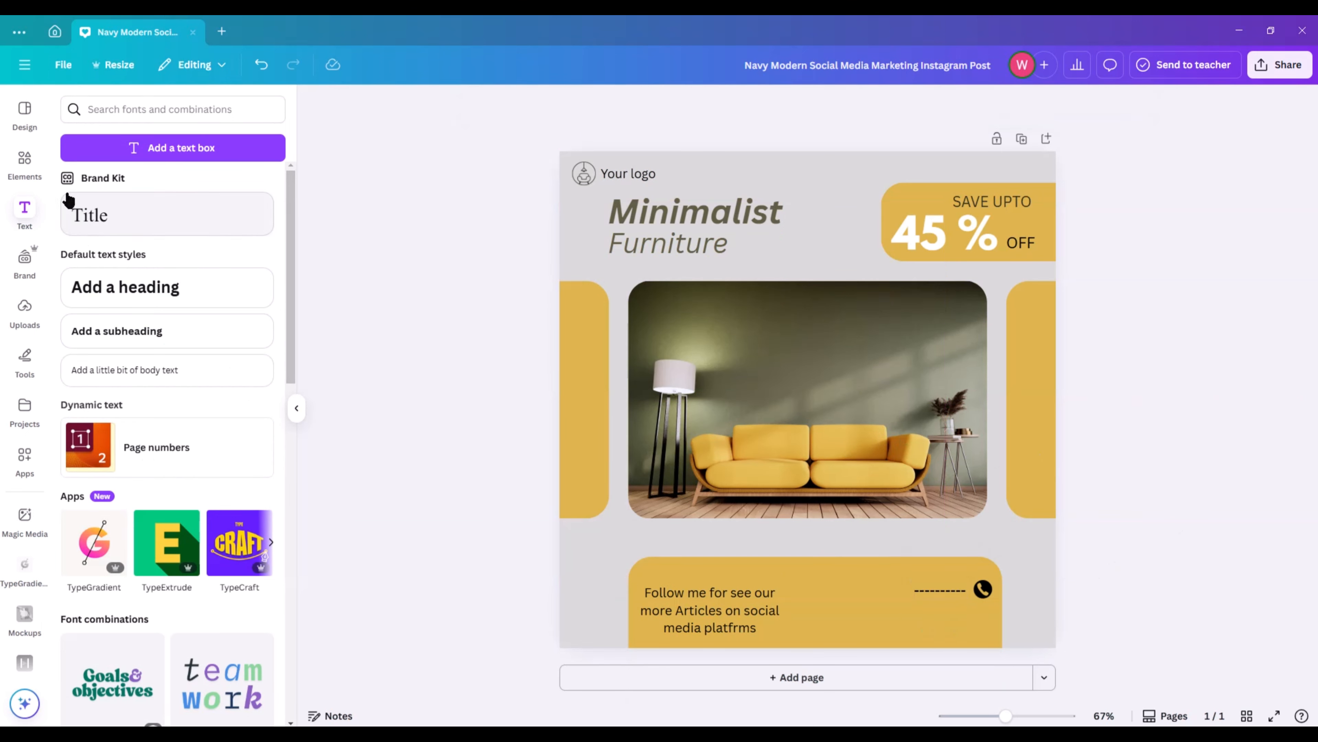
Find a "website icon" graphic and add the solid black round globe to the design.
click(26, 165)
click(247, 109)
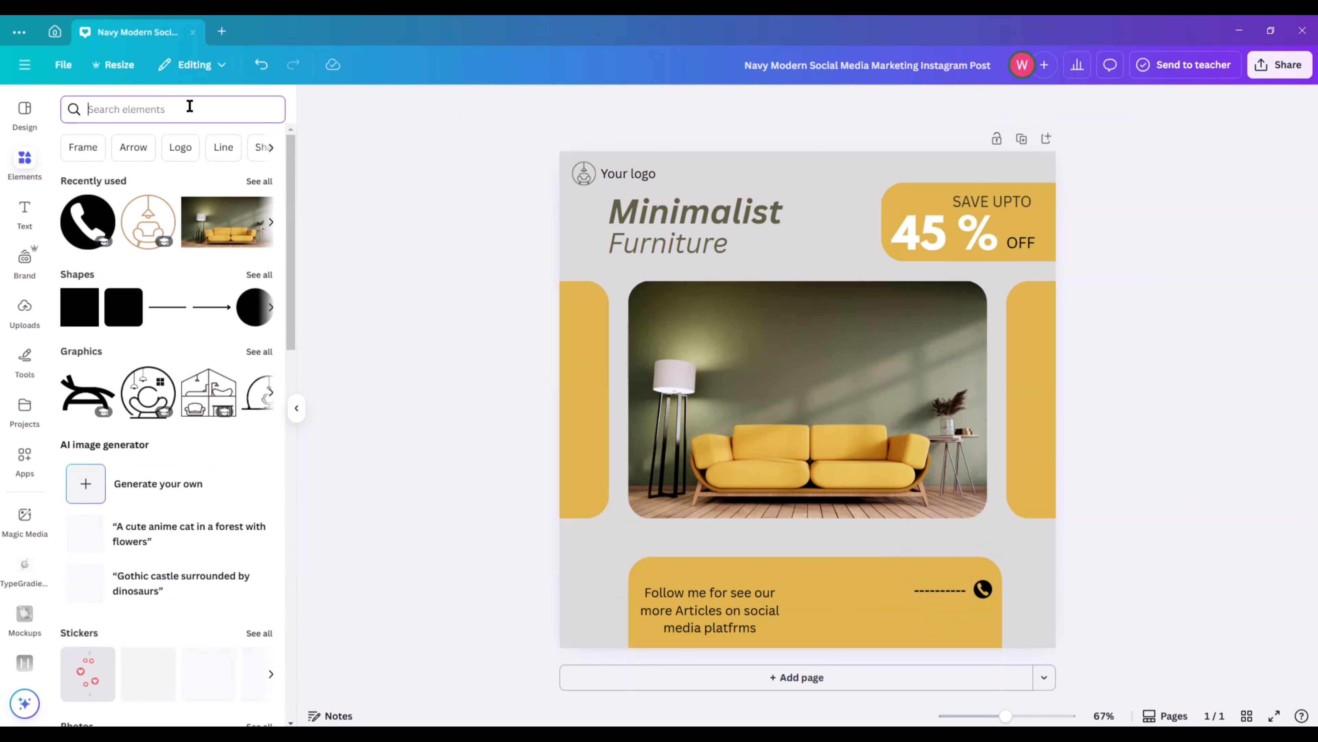
click(189, 106)
text(web)
click(155, 165)
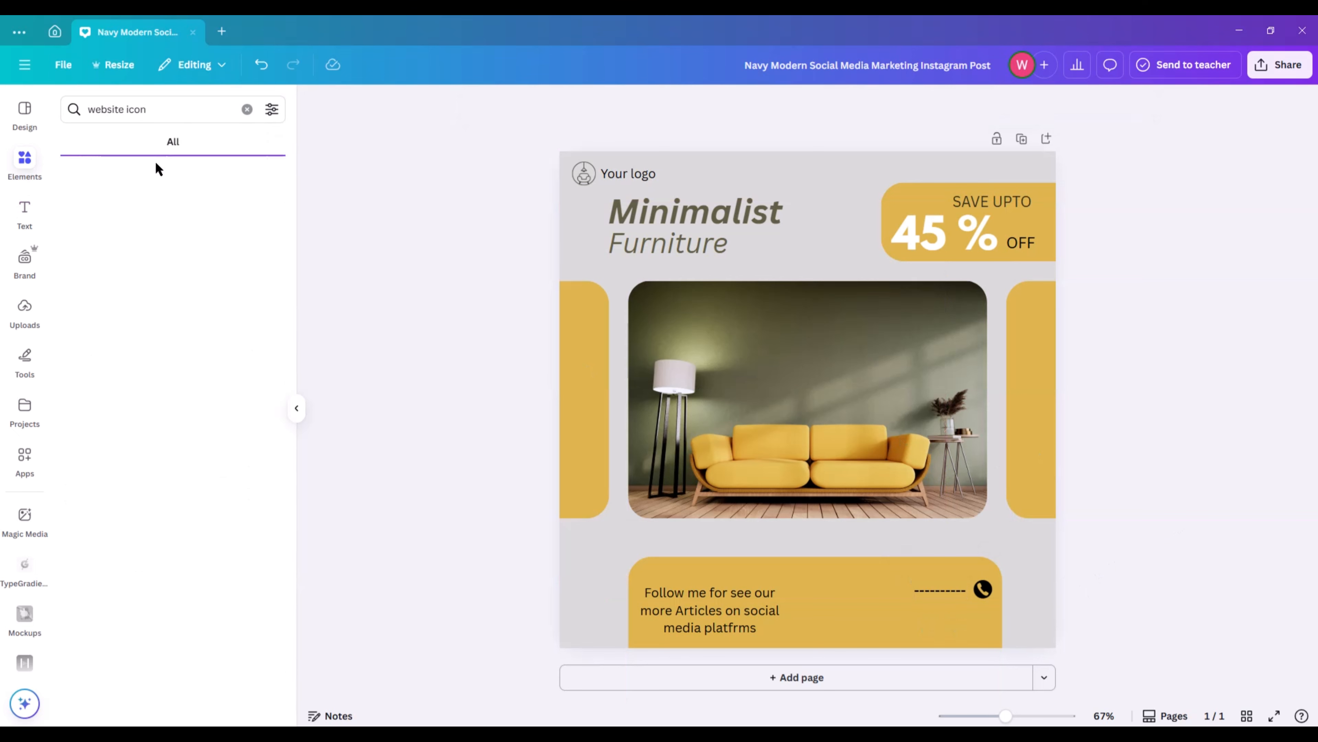
click(87, 254)
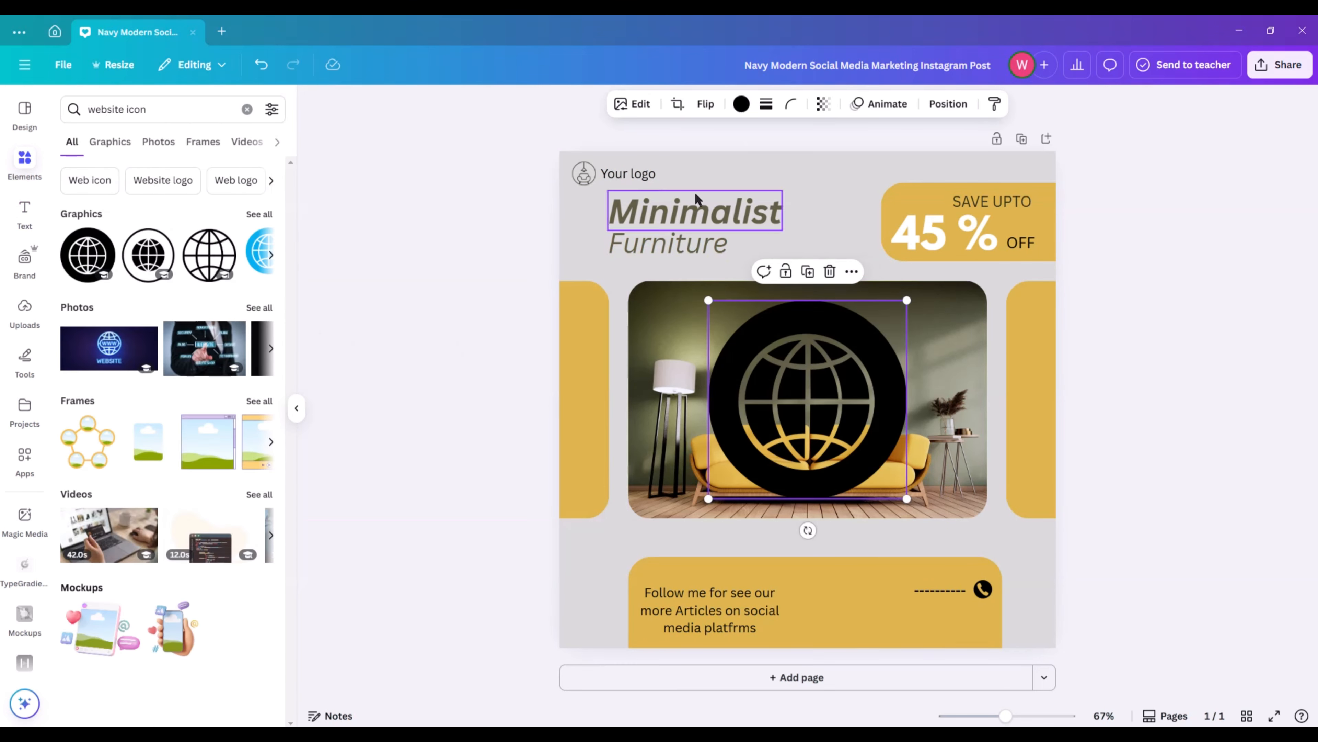
Shrink the globe icon to about the phone icon's size and line it up directly below the phone icon.
click(742, 104)
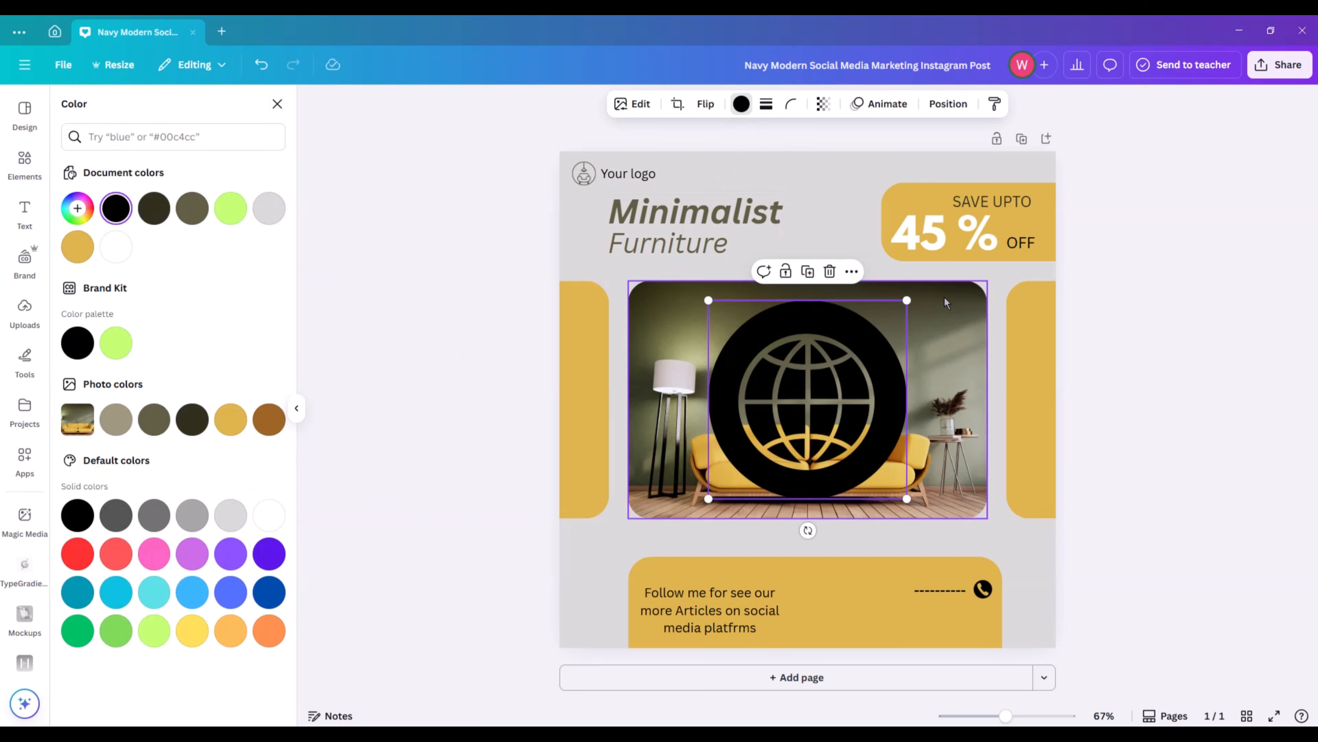
drag(907, 301, 737, 480)
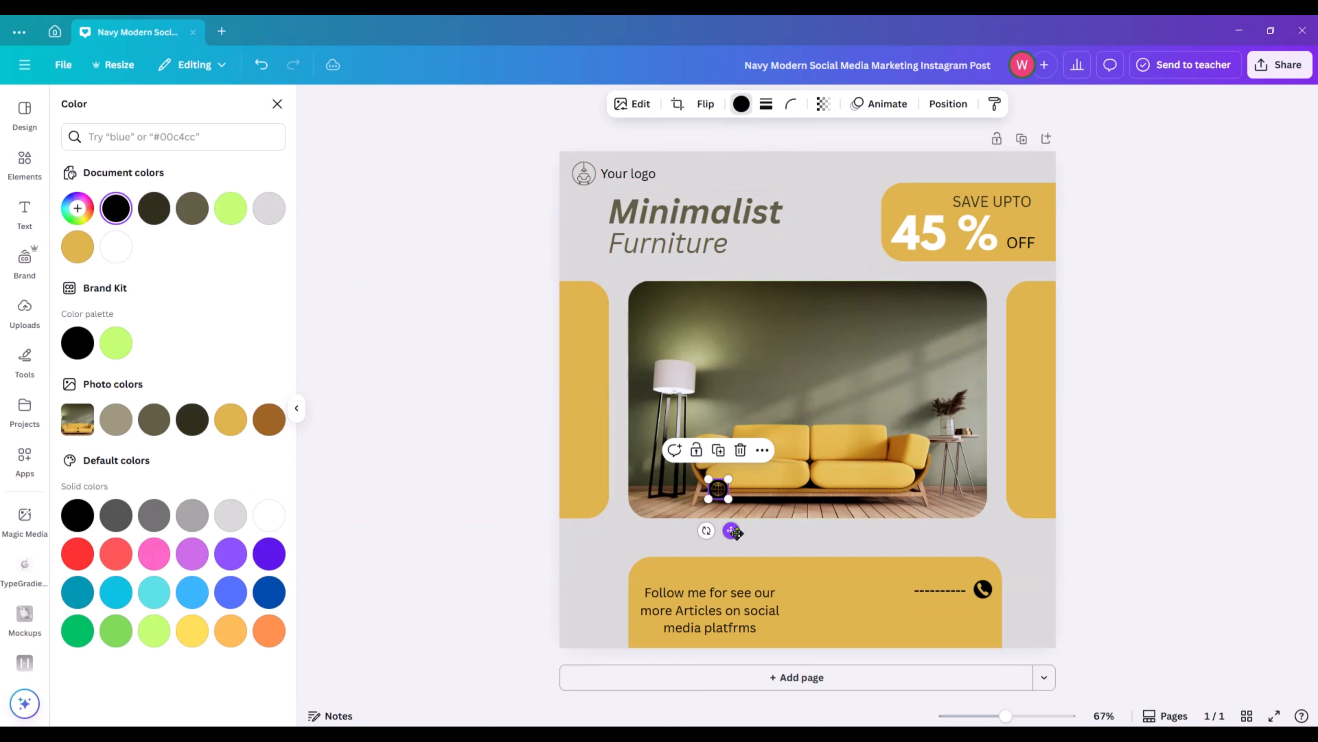
drag(731, 530, 1002, 669)
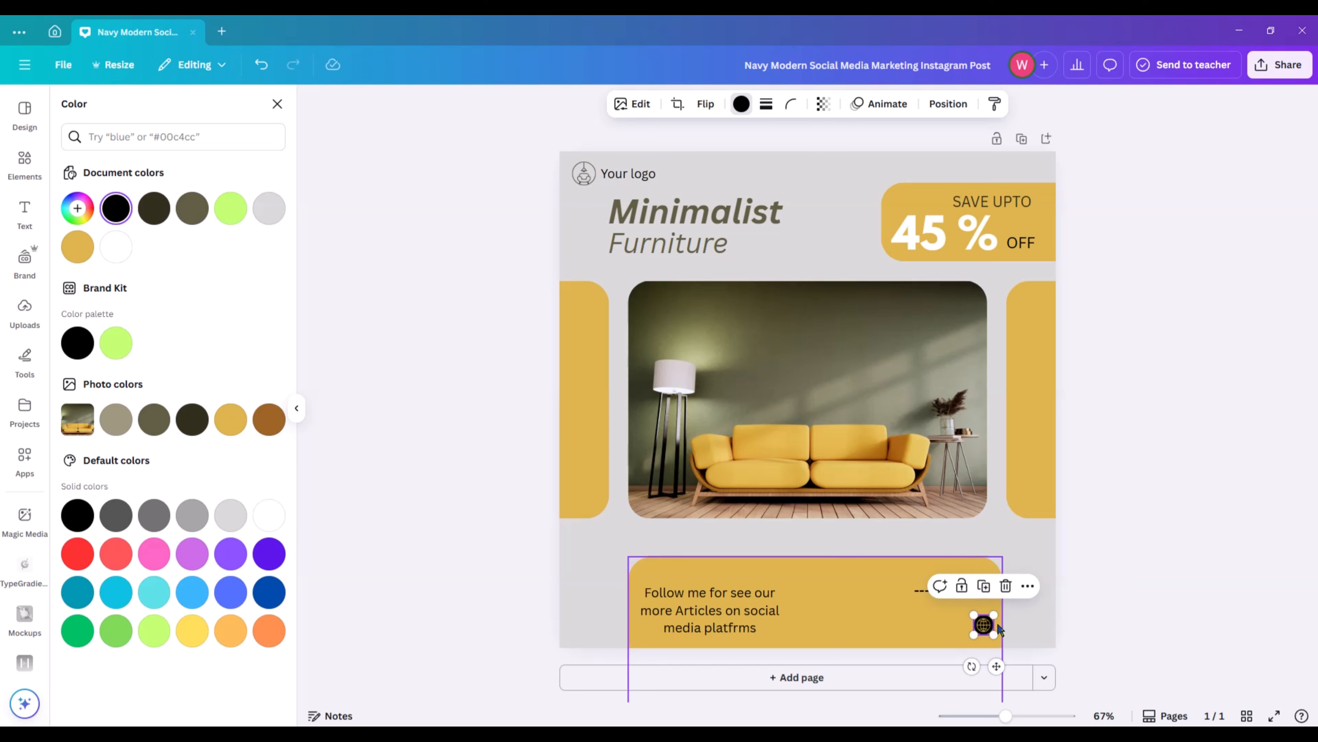
drag(994, 615, 995, 616)
click(1189, 592)
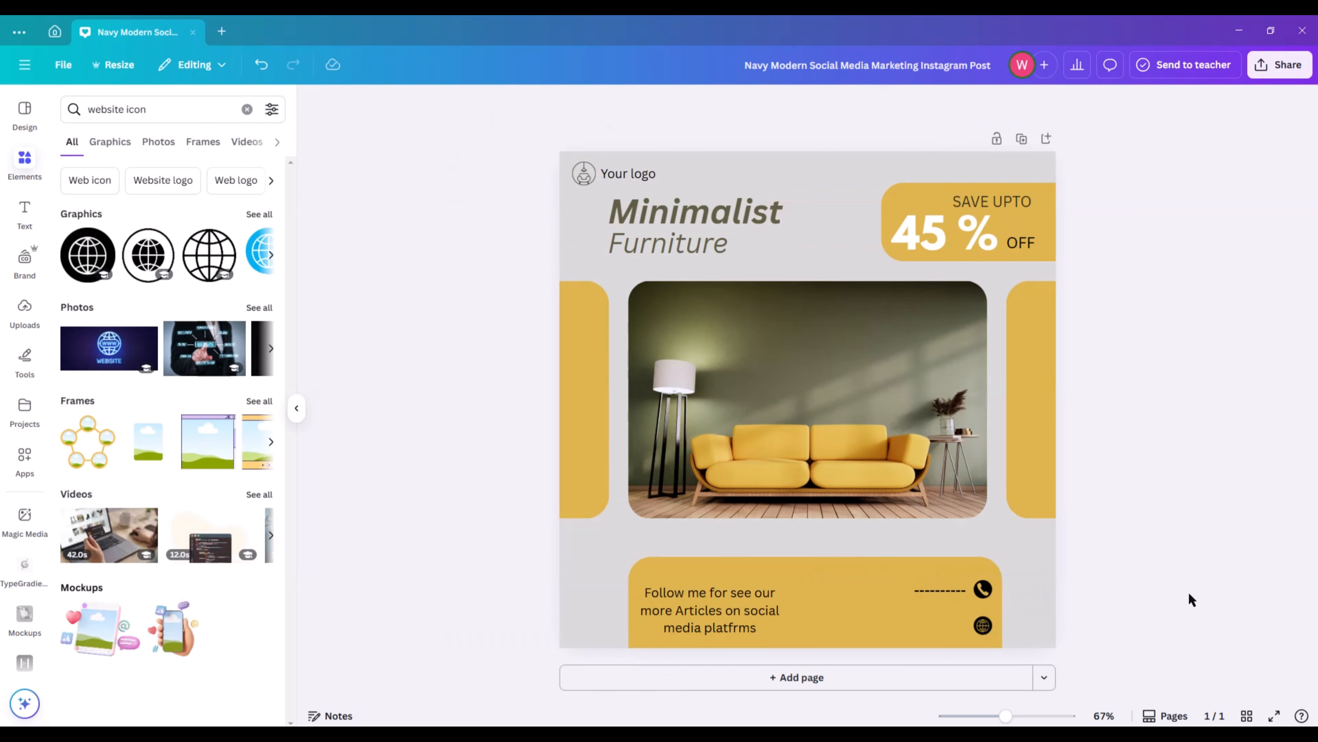
click(983, 625)
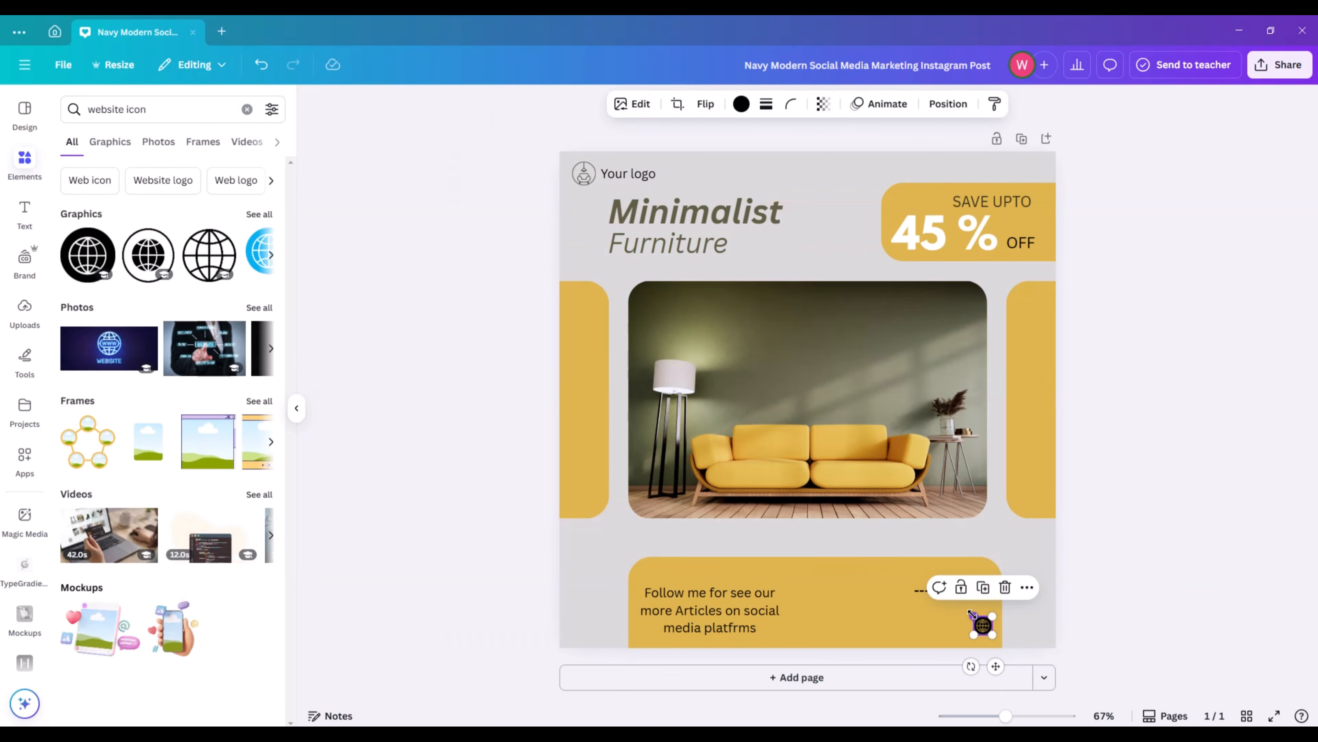
drag(972, 614, 972, 615)
click(1127, 601)
click(984, 623)
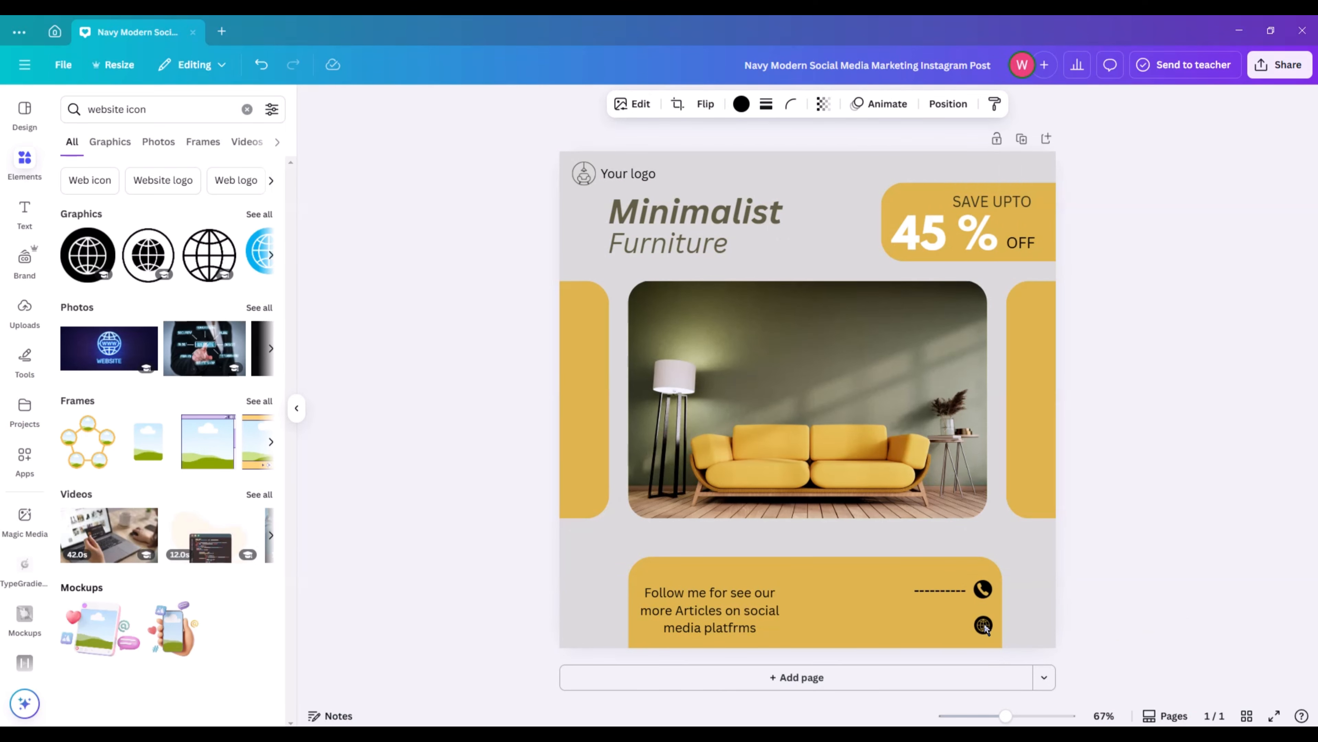
click(1194, 577)
Add a subheading made of a row of dashes at size 22, directly to the left of the globe icon.
click(14, 218)
click(130, 335)
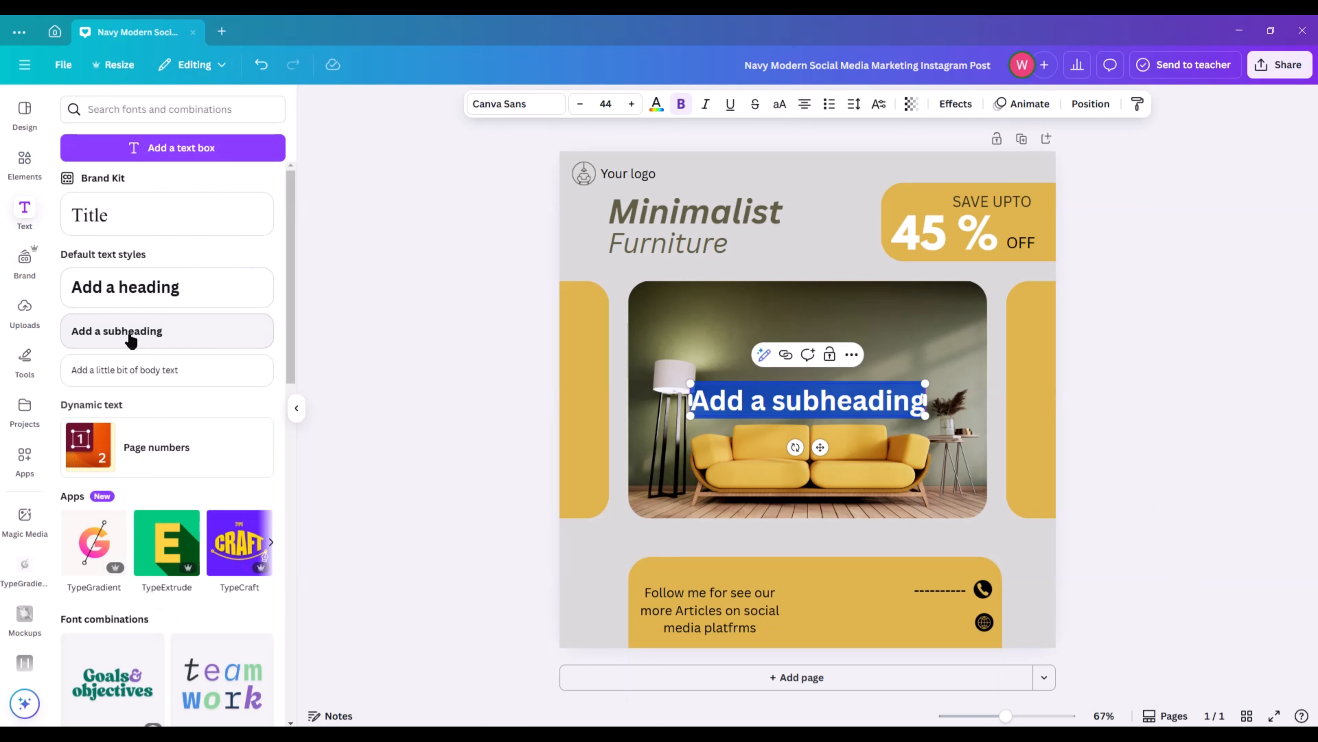
key(BackSpace)
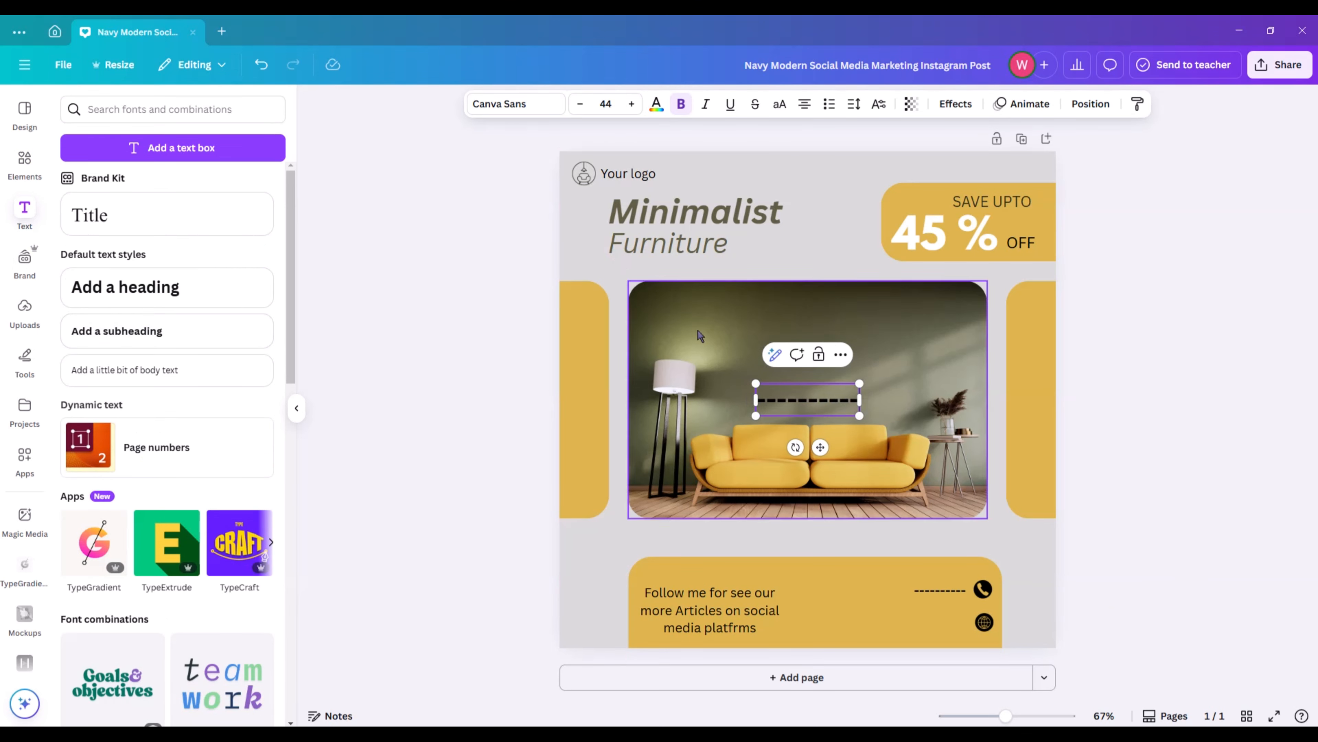
drag(756, 383, 955, 660)
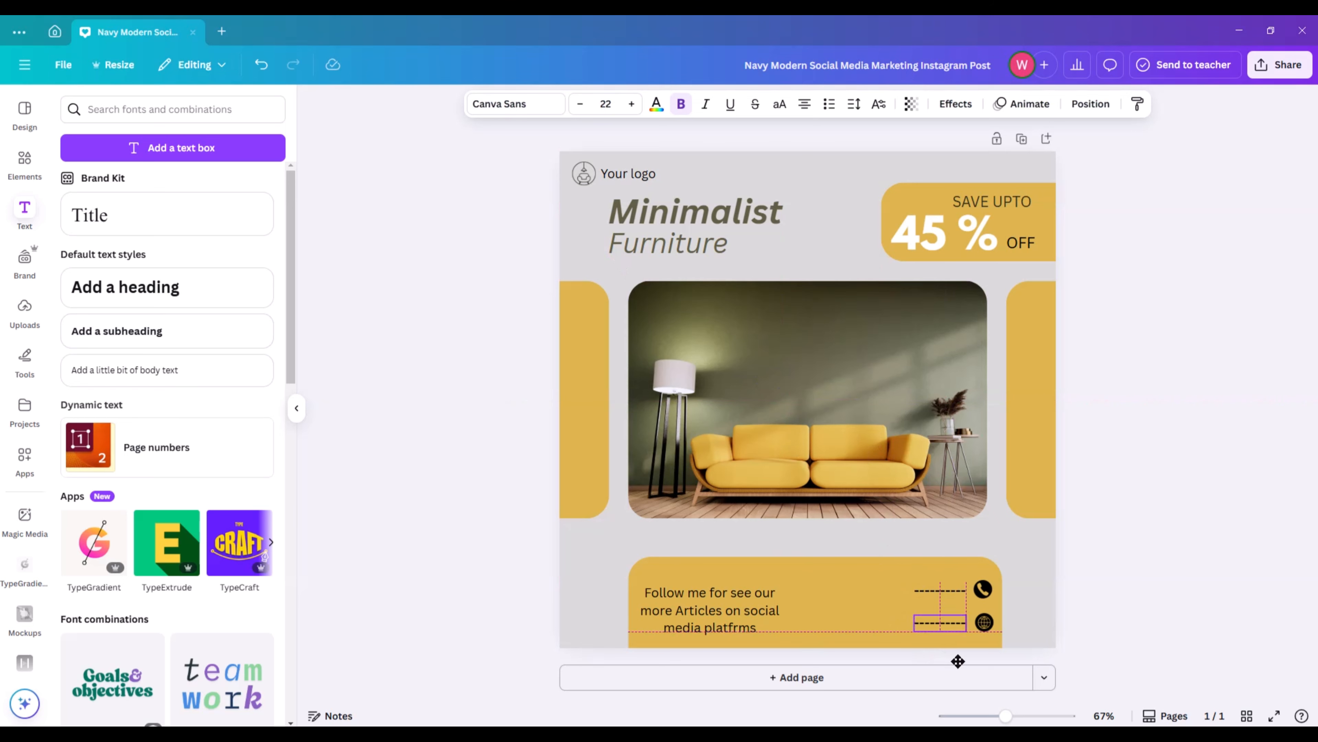
drag(958, 660, 957, 660)
click(1128, 559)
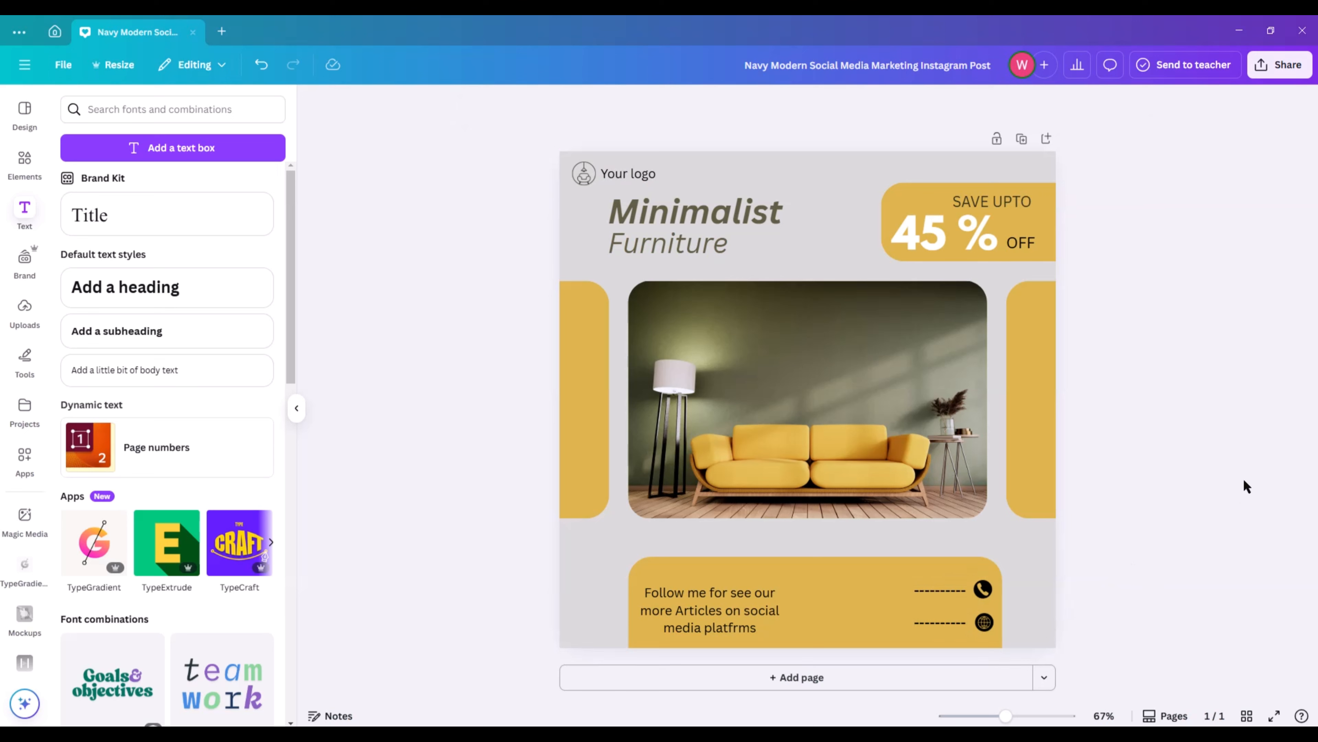
Find an "instagram icon" graphic and add the outlined rounded-square camera logo without the inner dot.
click(24, 161)
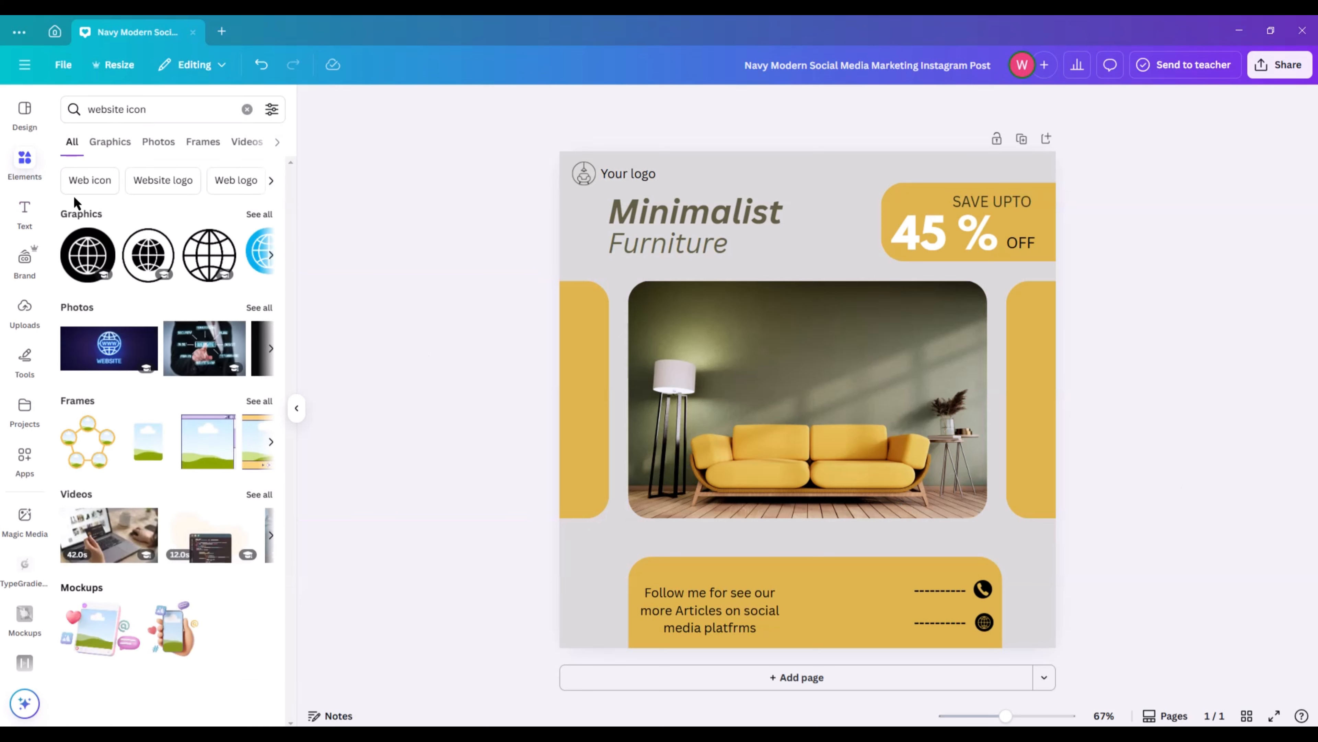
click(250, 110)
text(insta)
click(109, 171)
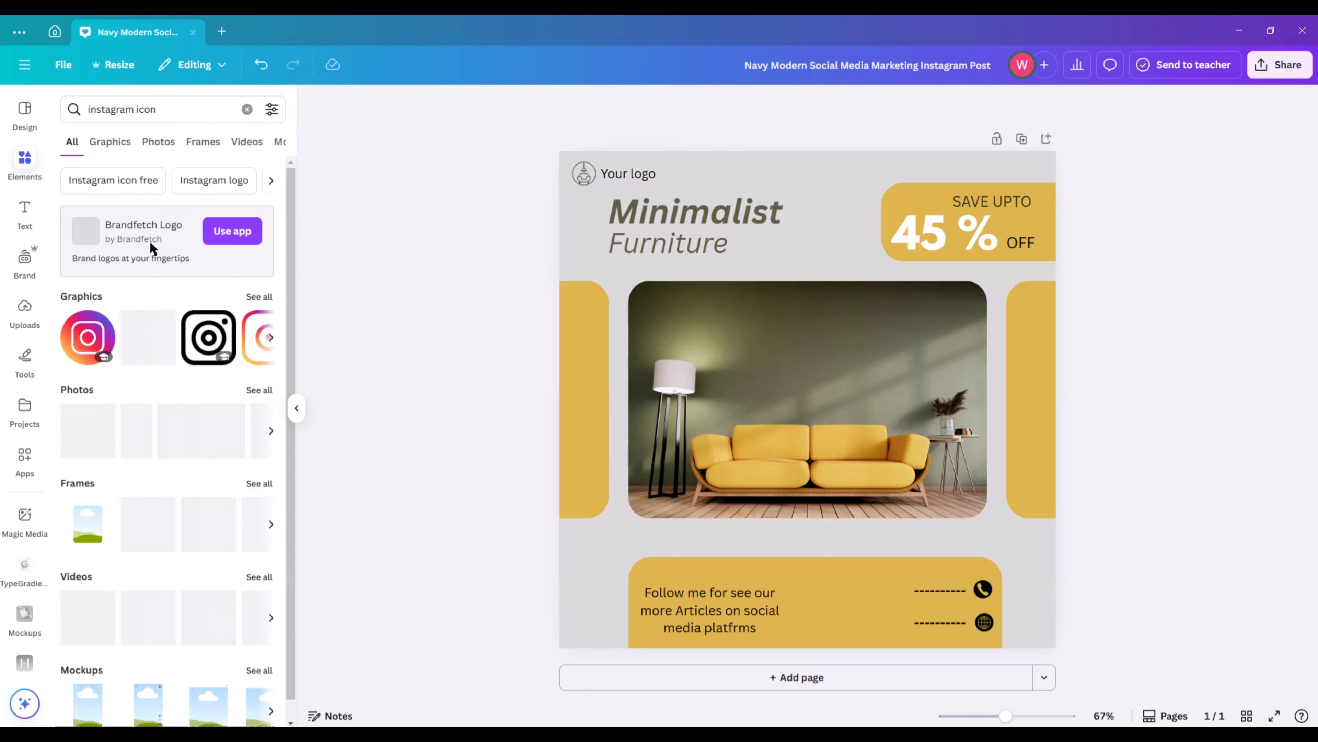
click(148, 337)
Shrink the Instagram icon onto the upper part of the right mustard rectangle and recolor it with the photo's dark olive.
drag(907, 300, 731, 475)
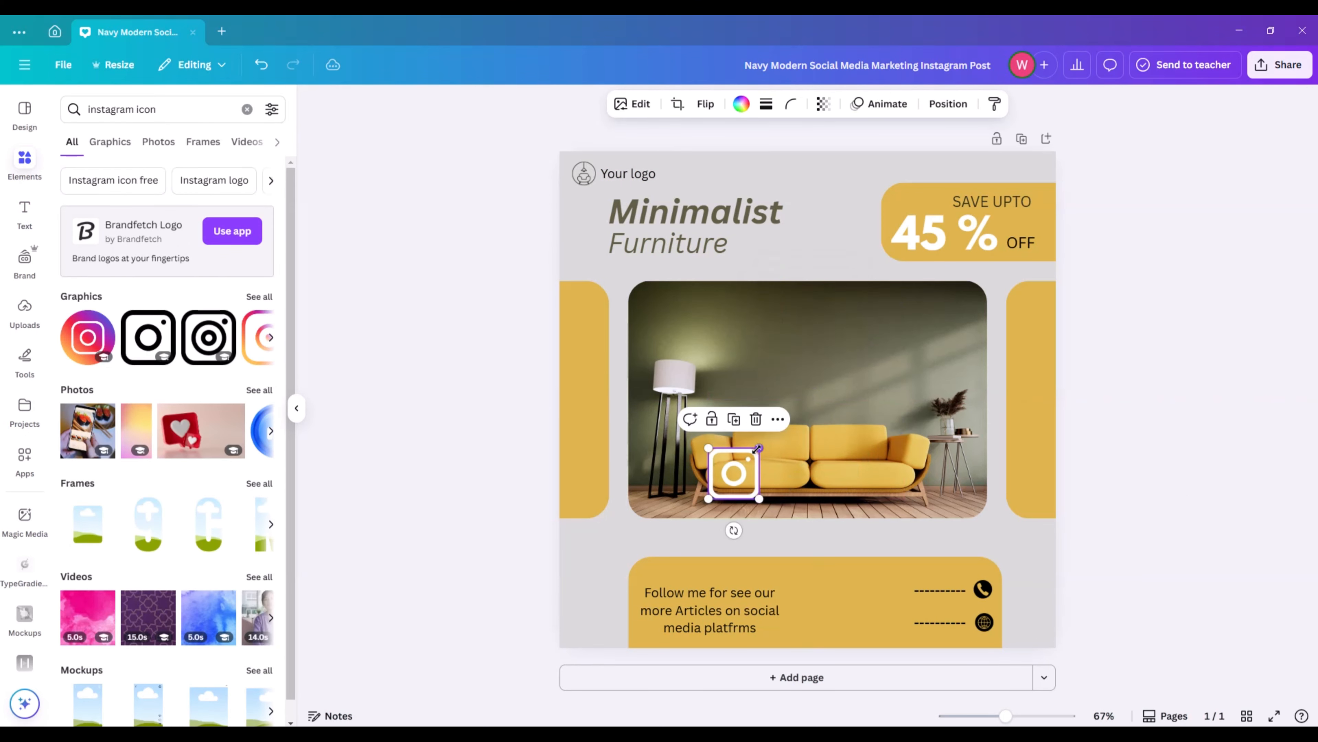
drag(733, 530, 1045, 361)
click(1031, 316)
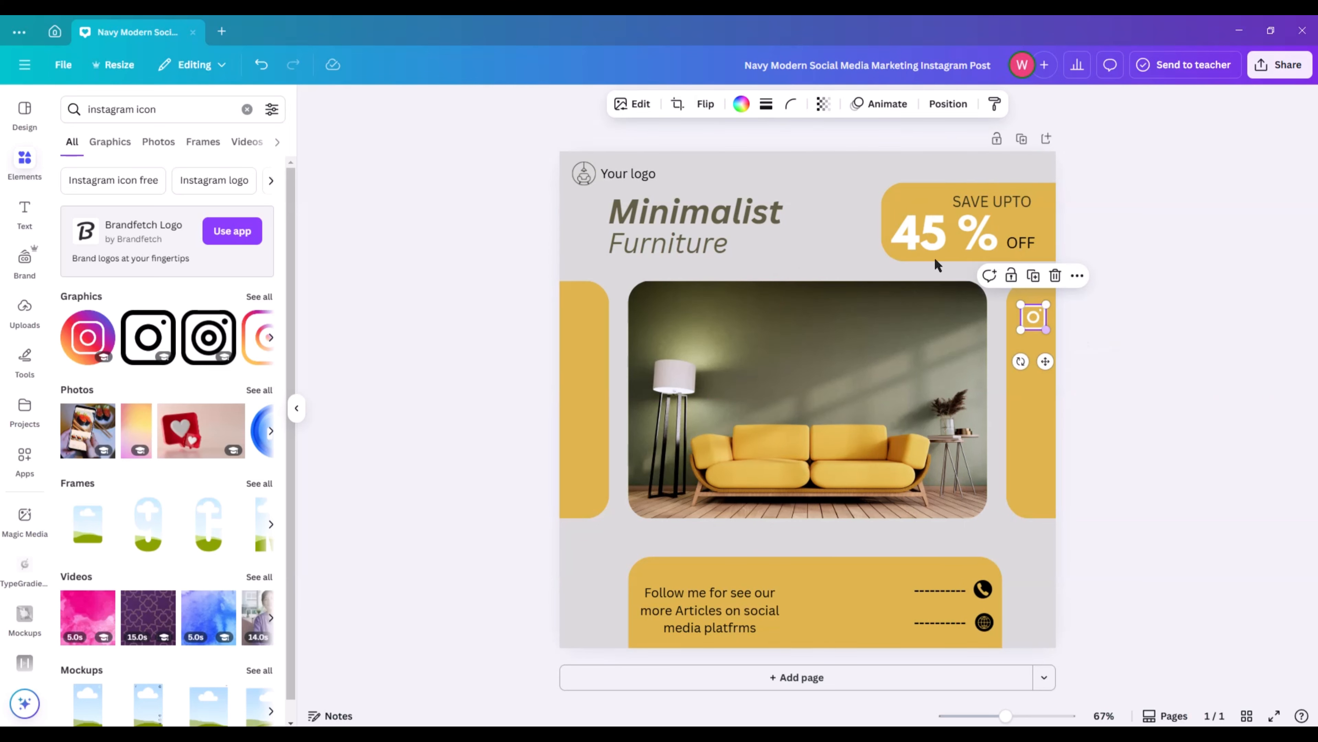
click(742, 103)
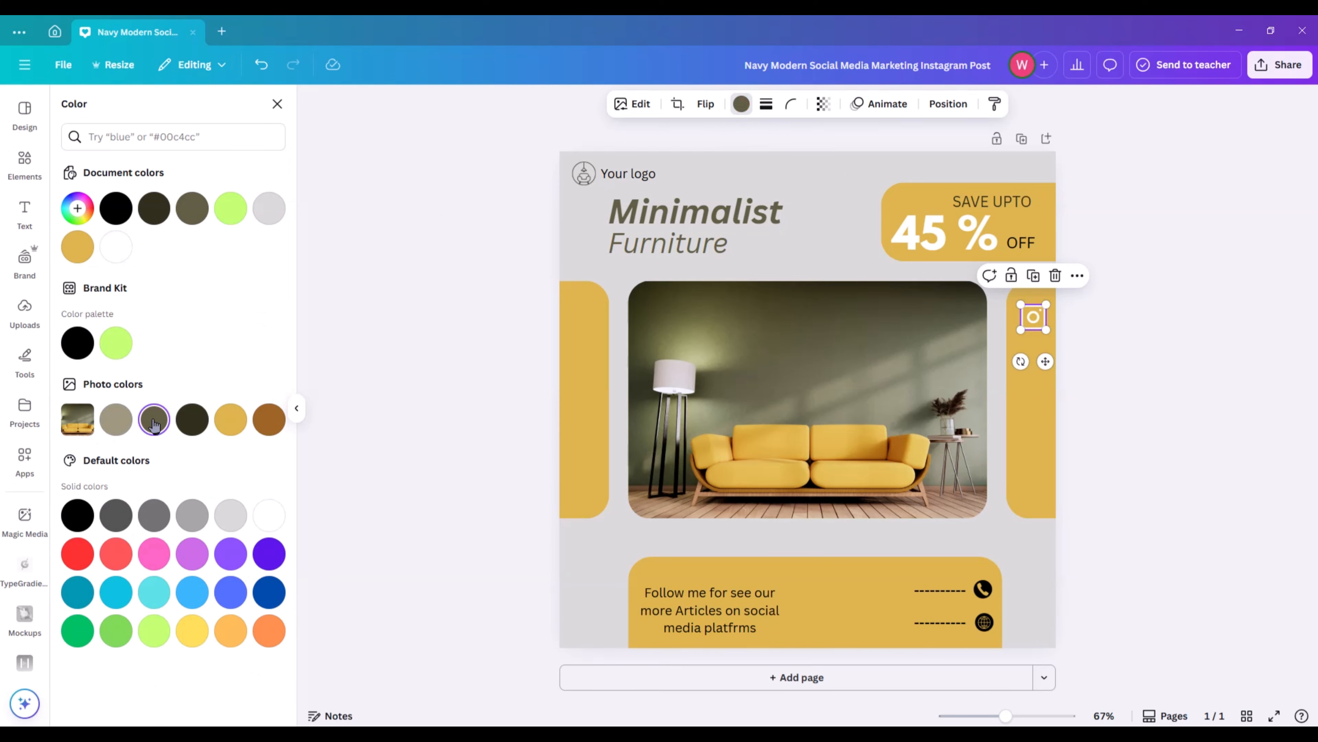
click(394, 343)
Find a "facebook icon" graphic and add the teal rounded-square logo to the design.
click(247, 109)
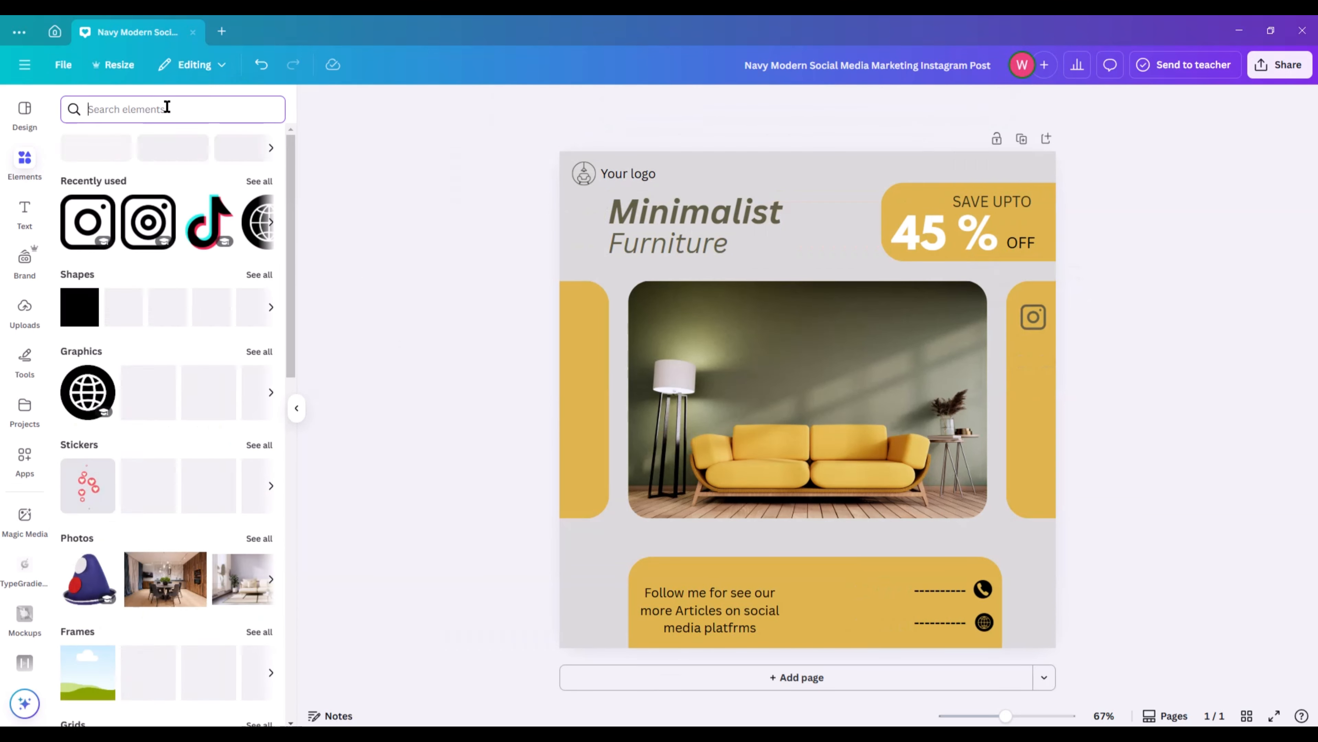
text(faceb)
click(151, 199)
click(88, 337)
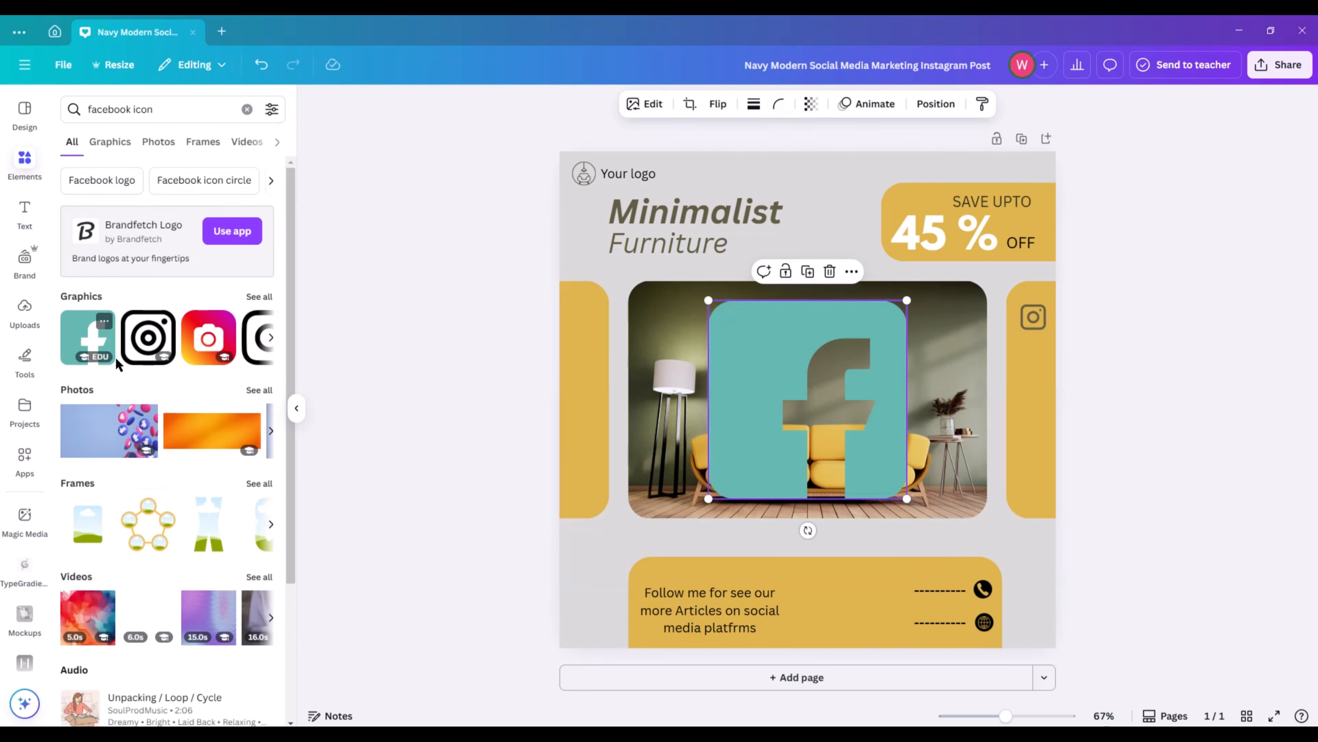
Recolor the Facebook logo with the photo's dark olive and shrink it into place directly below the Instagram icon.
click(742, 103)
drag(737, 319, 1046, 408)
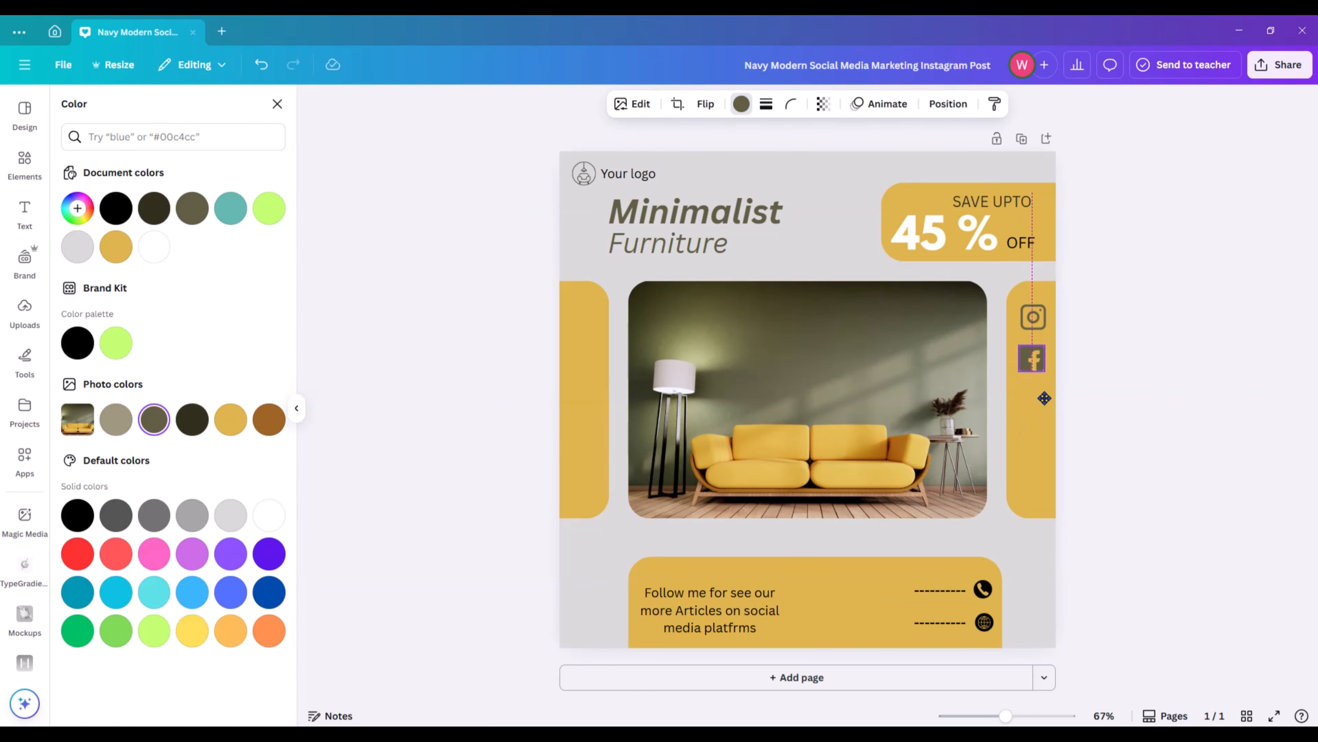
click(1120, 387)
Find a "twitter" graphic and add the black rounded-square X logo to the design.
click(248, 111)
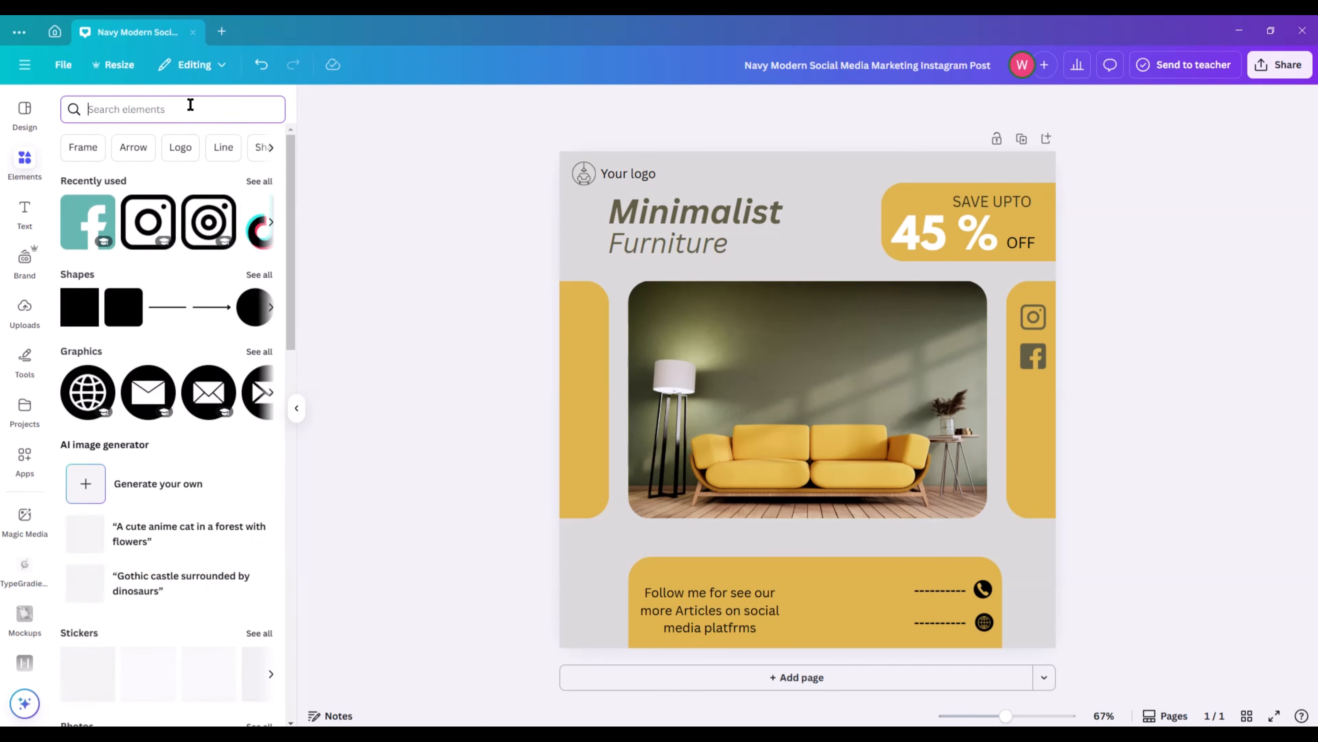
text(twitter)
key(Return)
click(209, 336)
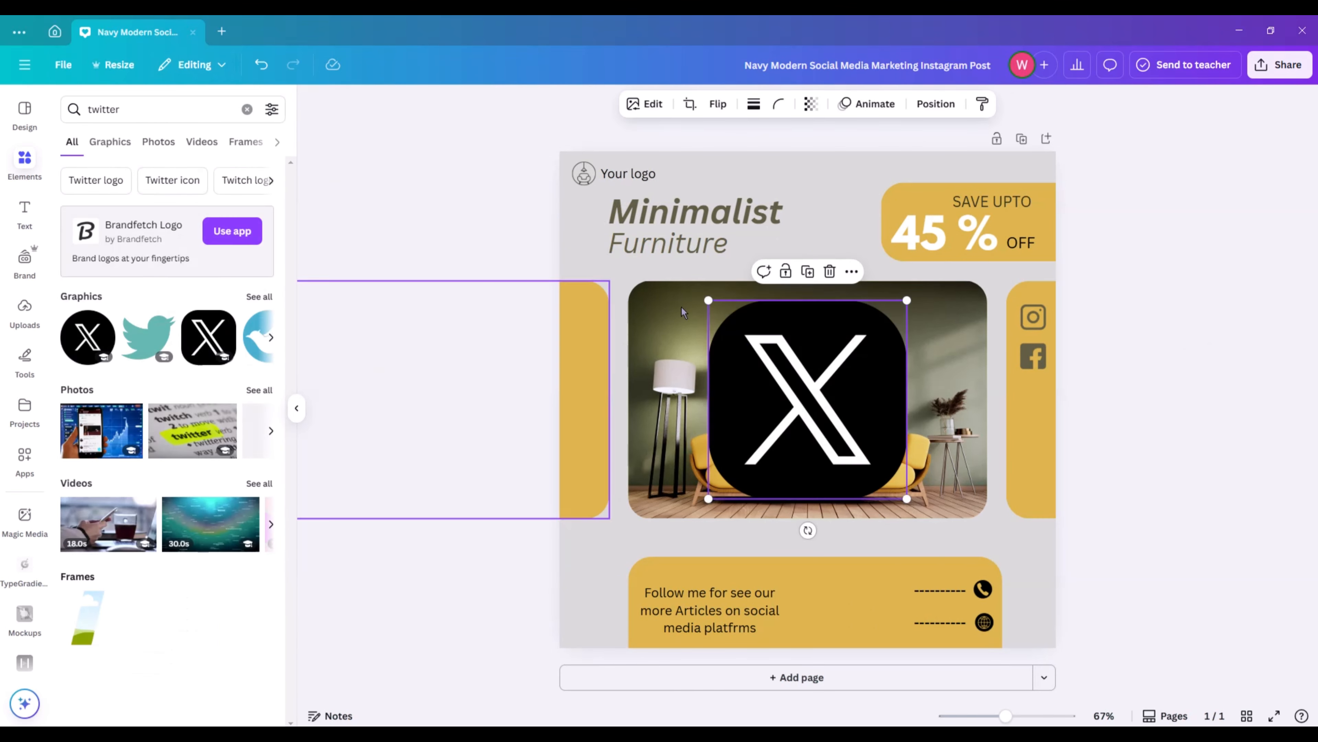
Recolor the X logo's background with the photo's dark olive and shrink it into place directly below the Facebook icon.
click(731, 104)
click(154, 419)
drag(907, 300, 734, 474)
drag(733, 530, 1048, 444)
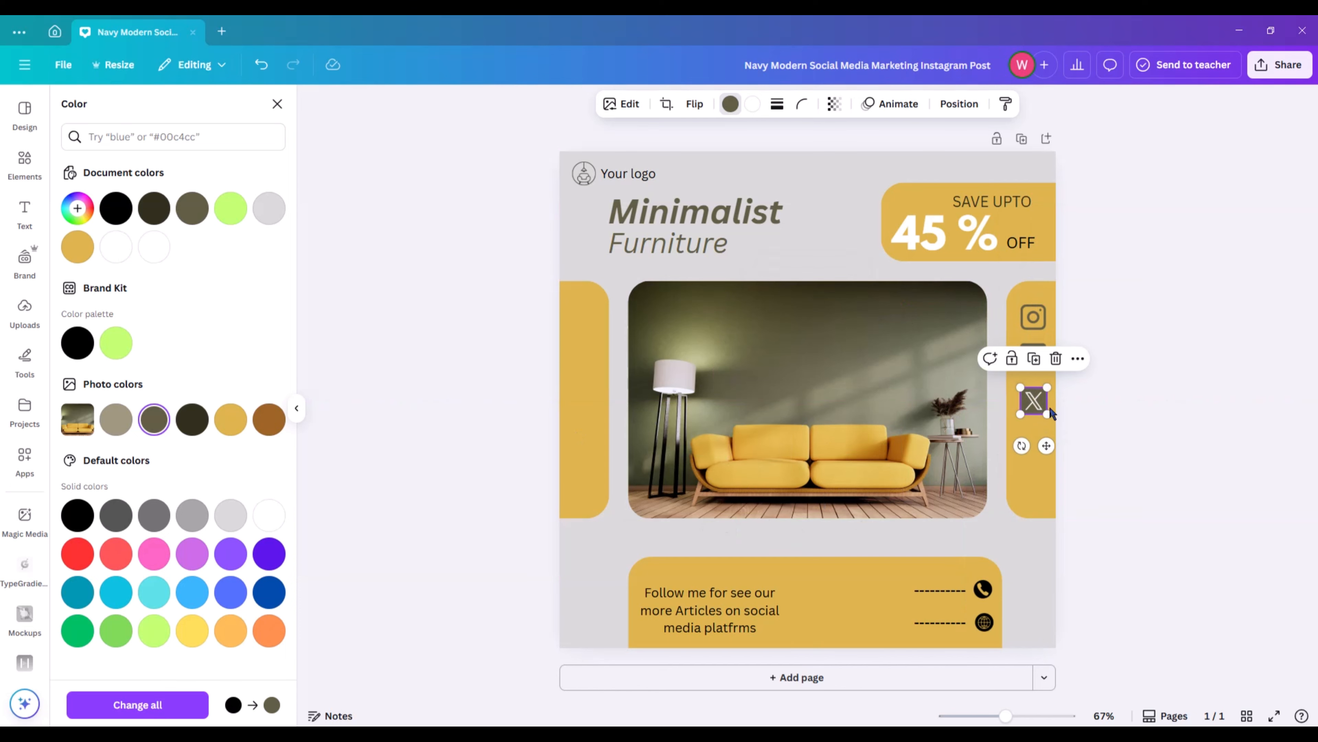
click(1107, 400)
drag(1035, 400, 1033, 395)
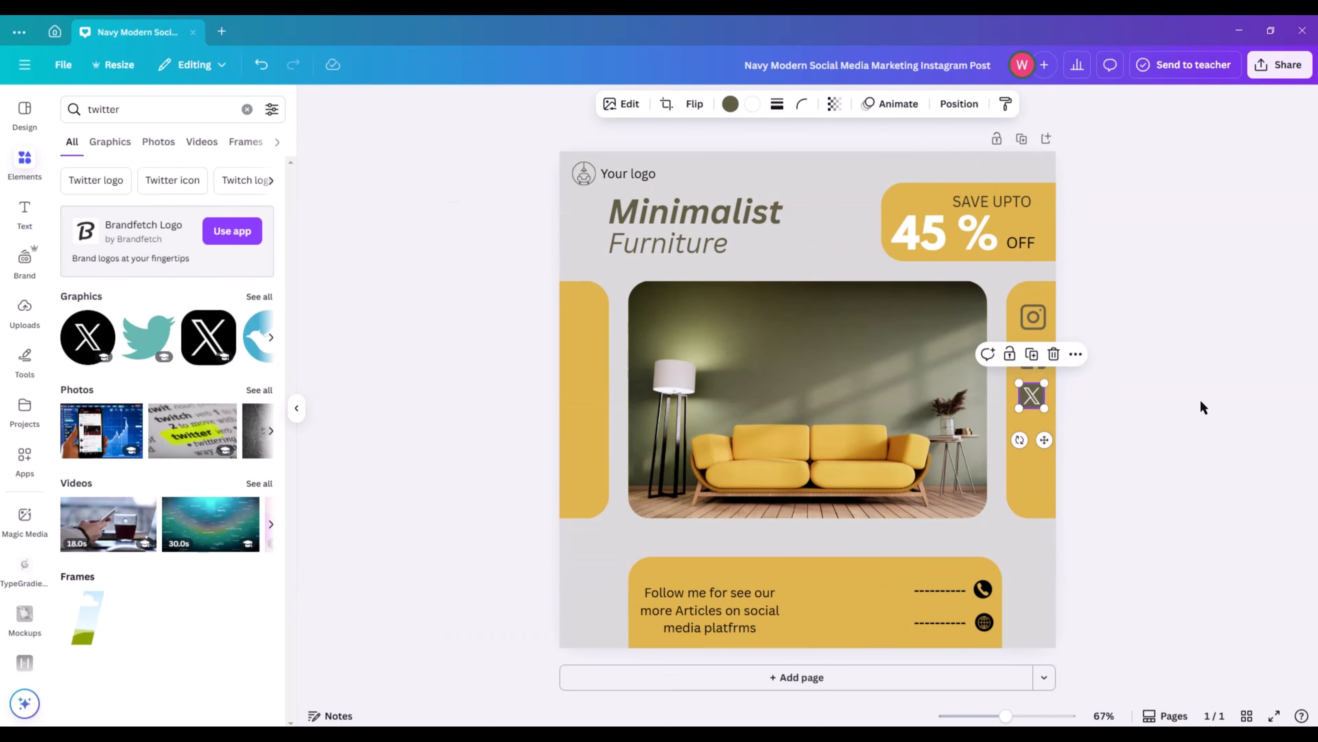
click(1201, 406)
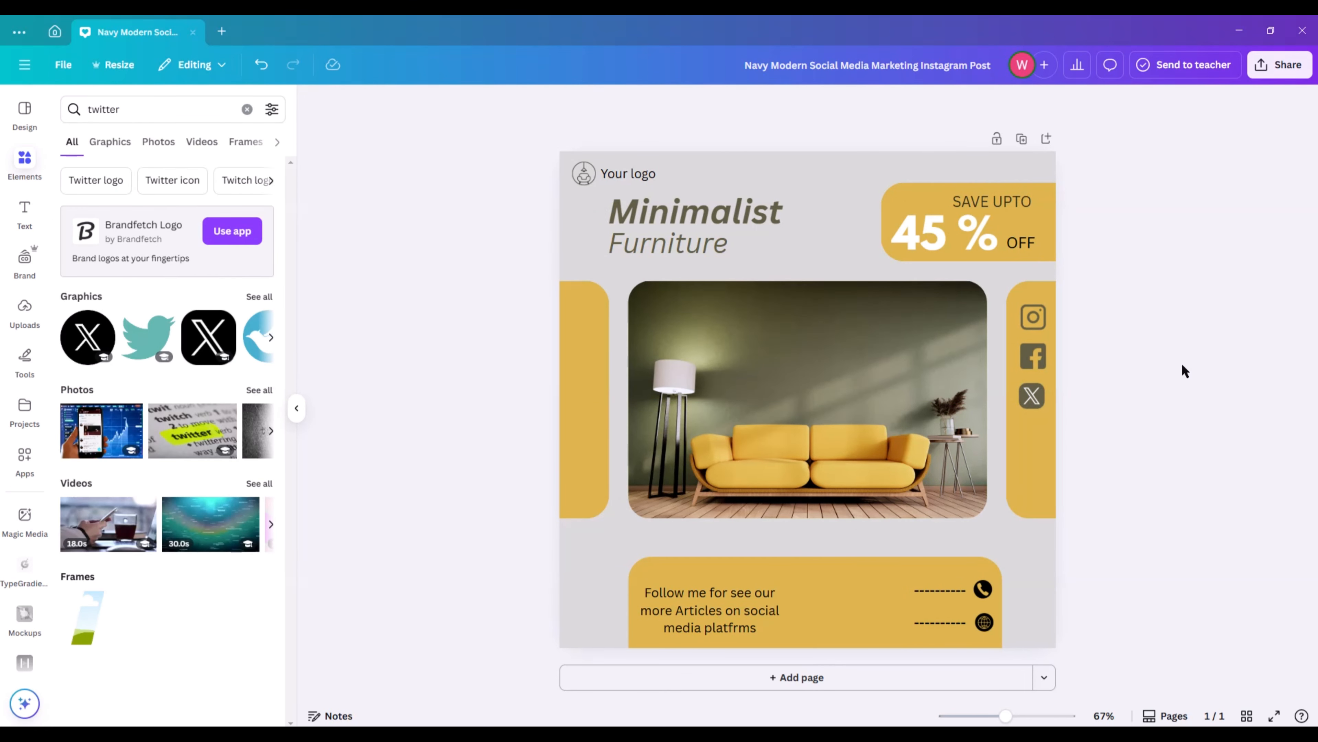